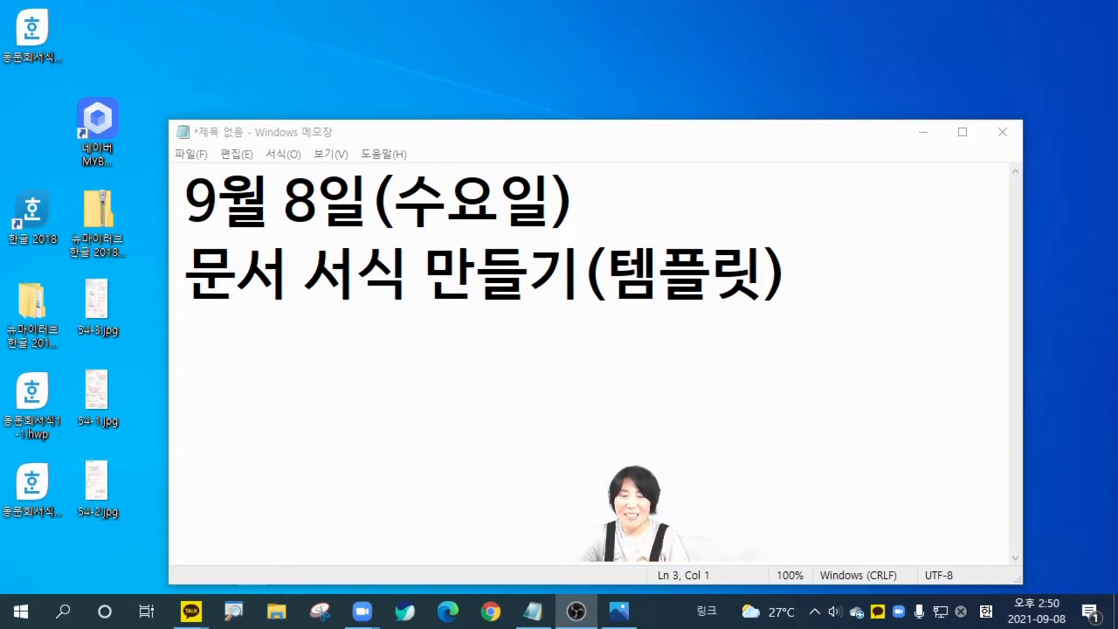
# - Open Hangul 2018 and create a new blank document
pyautogui.doubleClick(18, 223)
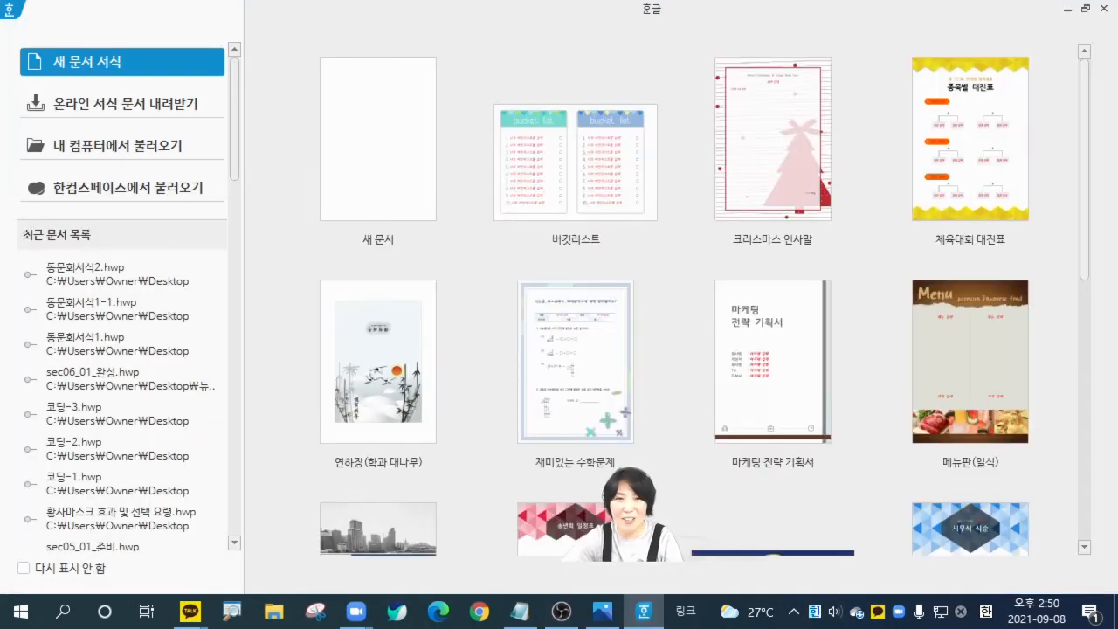
pyautogui.click(402, 152)
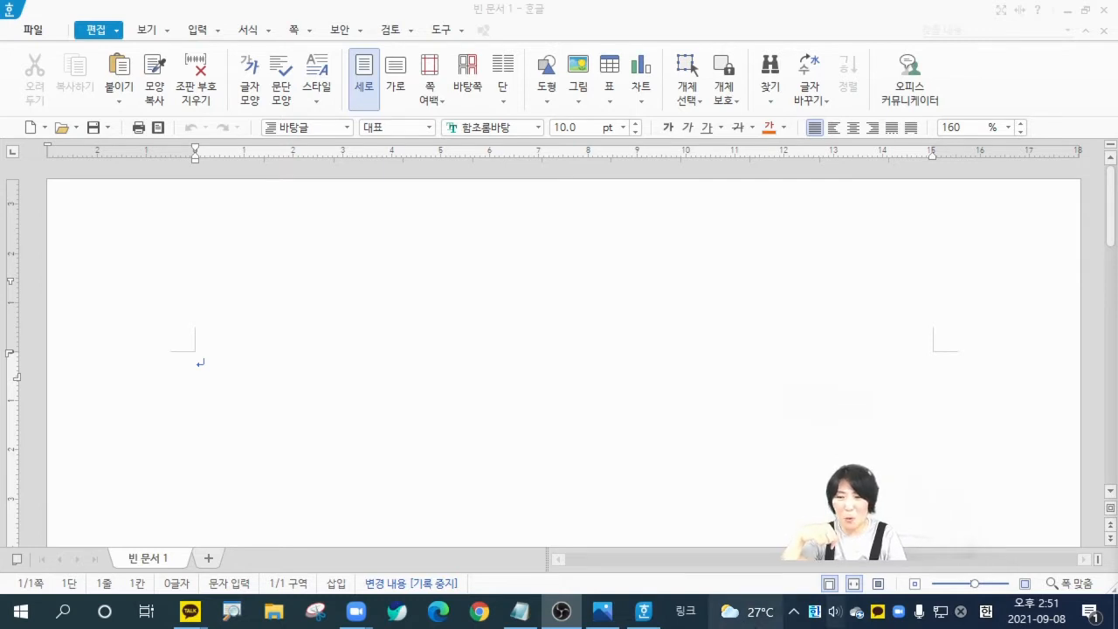
# - Hide the page margin view of the blank document and show it again
pyautogui.click(854, 584)
pyautogui.click(855, 583)
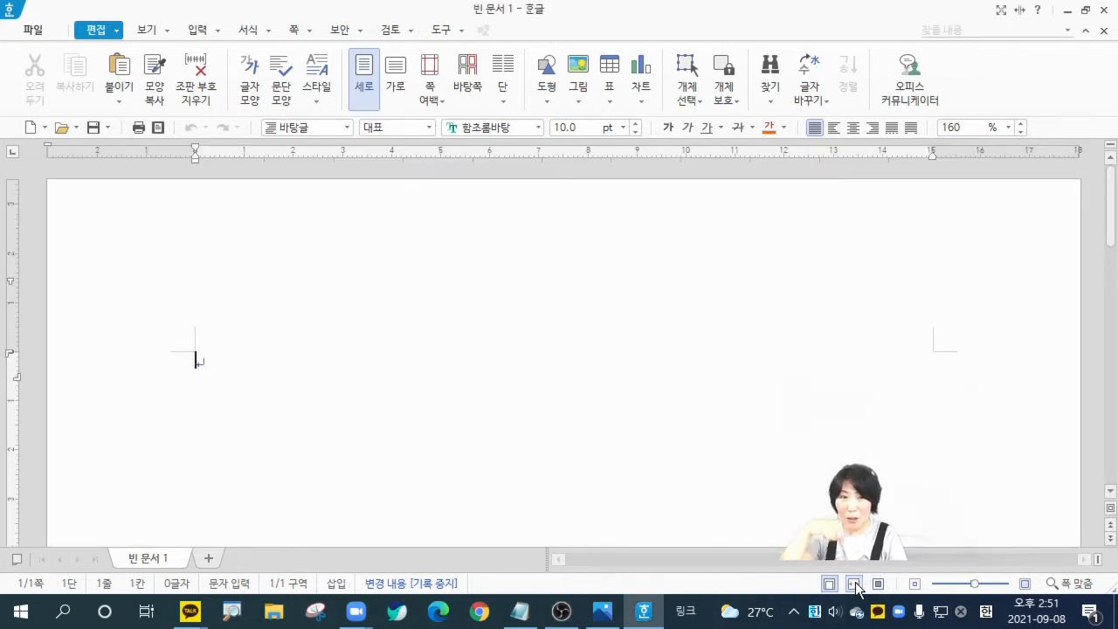
pyautogui.click(831, 585)
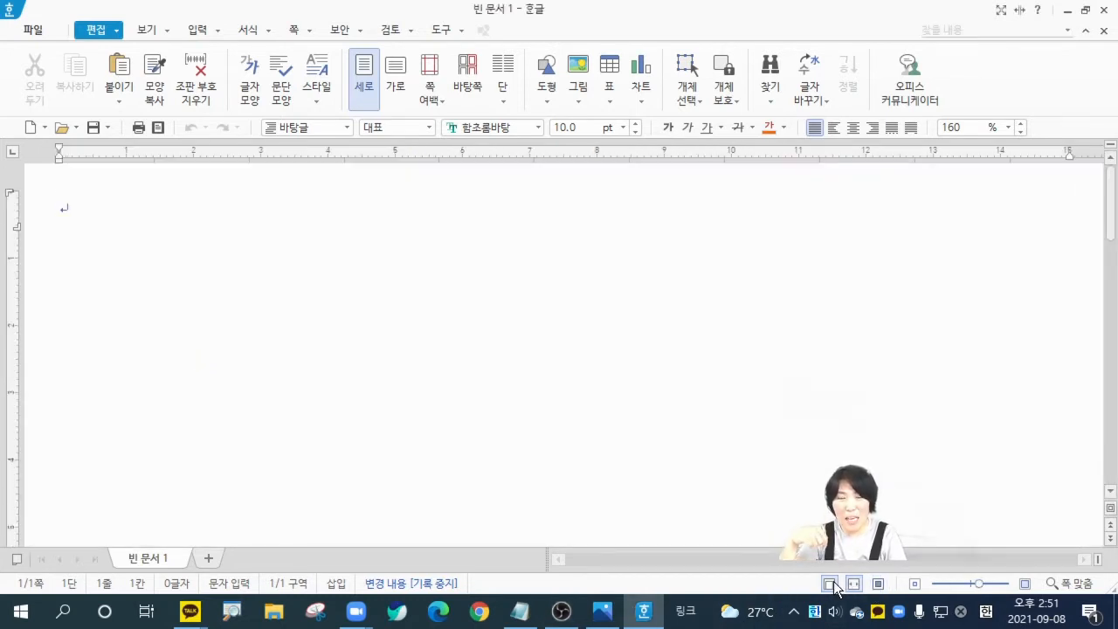
pyautogui.click(833, 584)
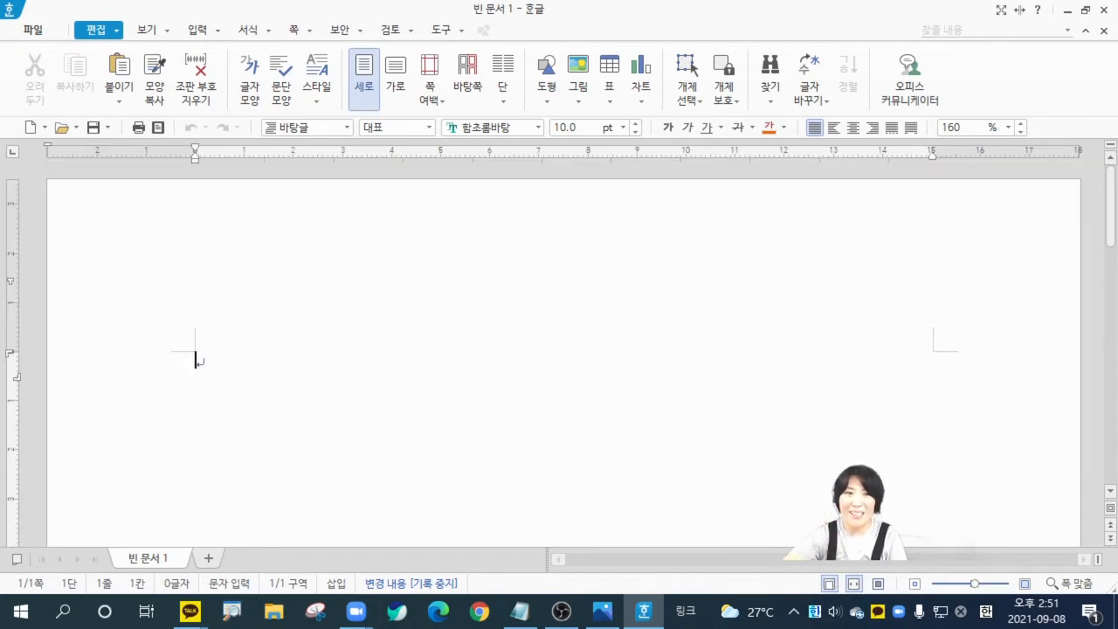
pyautogui.moveTo(860, 516); pyautogui.dragTo(296, 450)
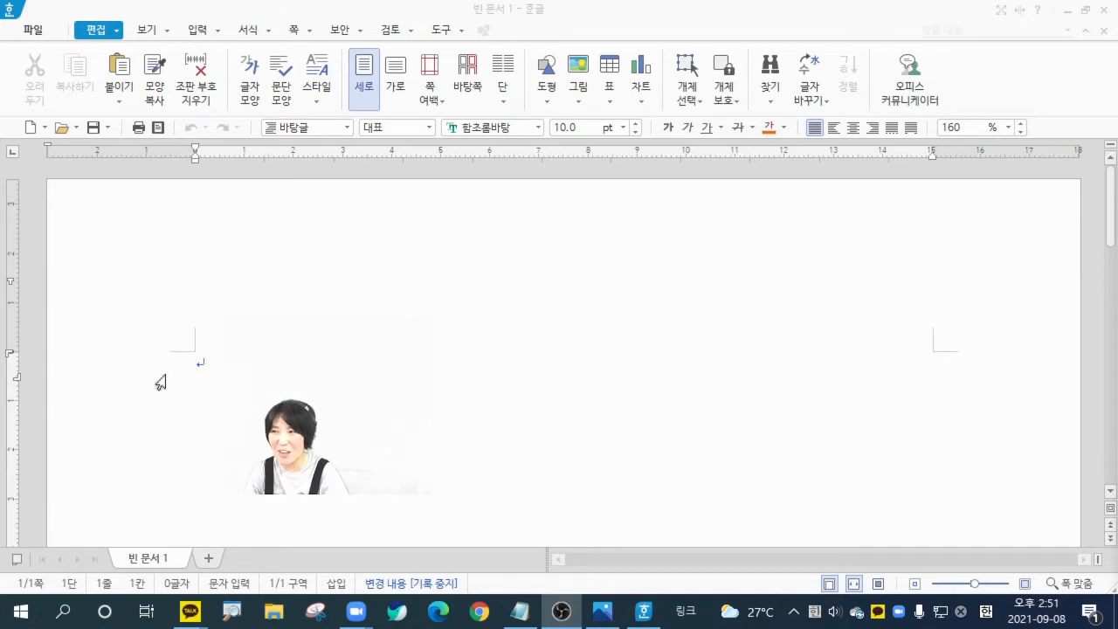
# - Insert nine empty lines at the start of the document
pyautogui.click(283, 378)
pyautogui.press('Return')
pyautogui.press('Return')
pyautogui.press('Return')
pyautogui.press('Return')
pyautogui.press('Return')
pyautogui.press('Return')
pyautogui.press('Return')
pyautogui.press('Return')
pyautogui.press('Return')
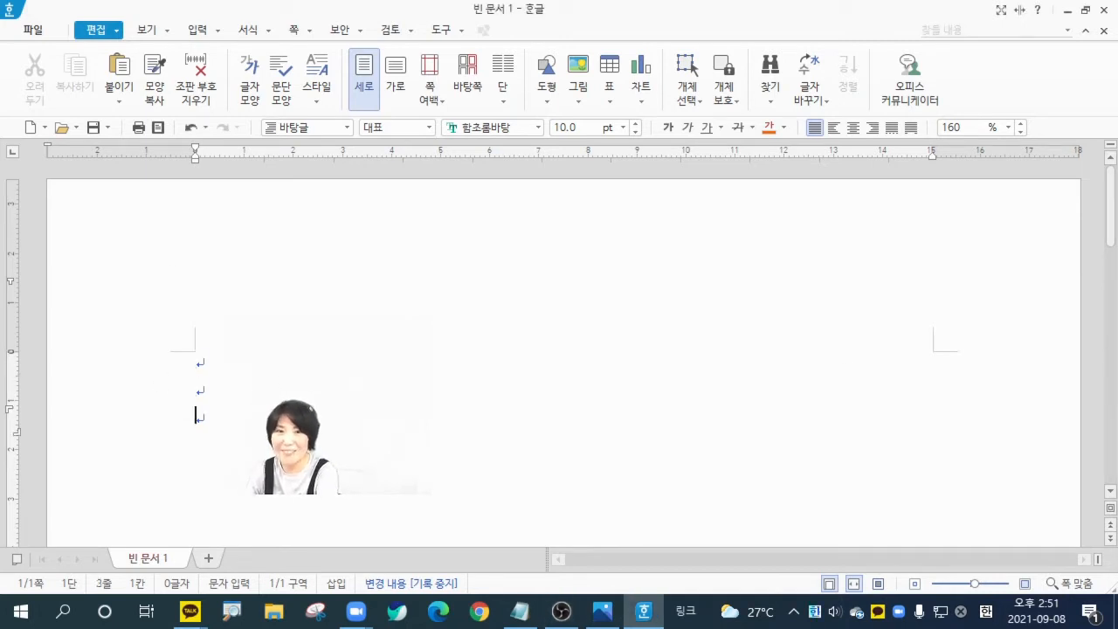
pyautogui.press('Return')
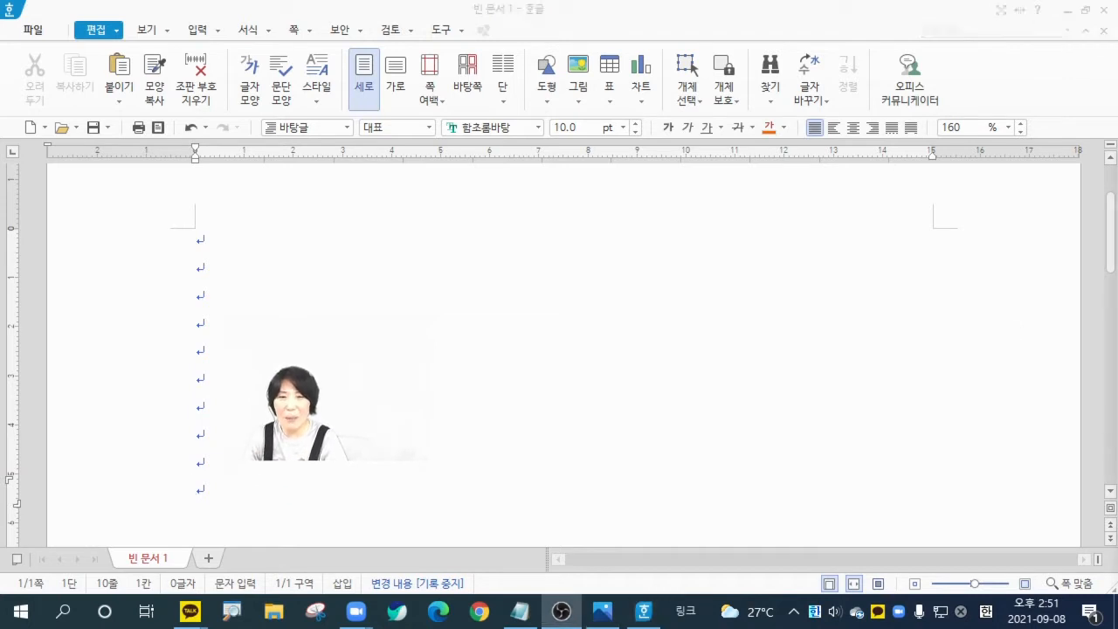
# - Enter the first line of the invitation text on line 10: "이번에 우리 한아름 고등학교 졸업자들이"
pyautogui.click(378, 499)
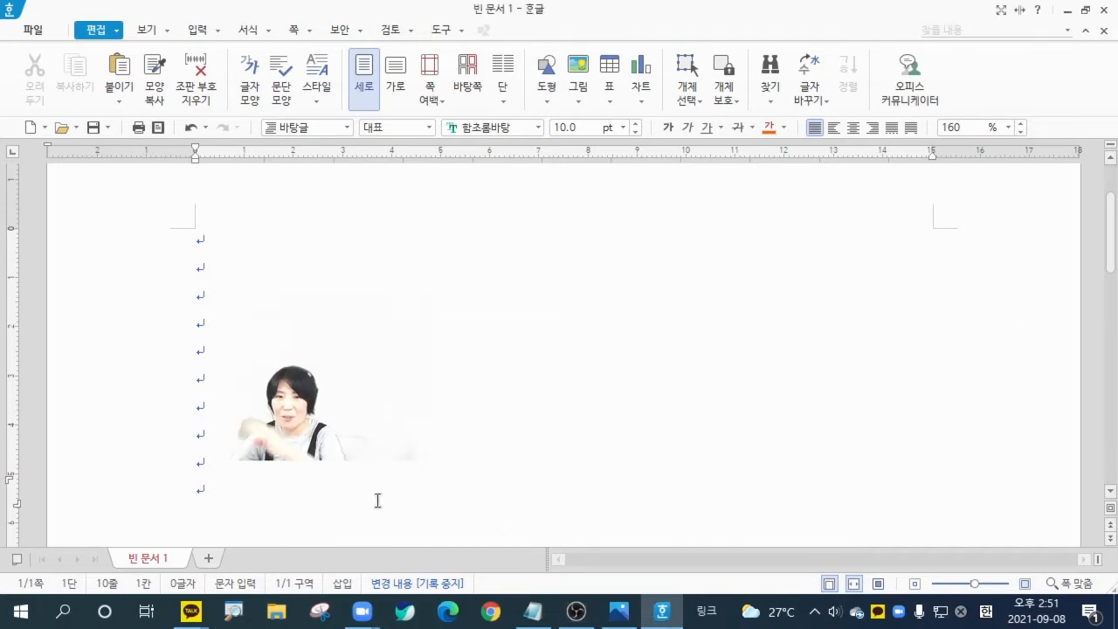
pyautogui.write('우')
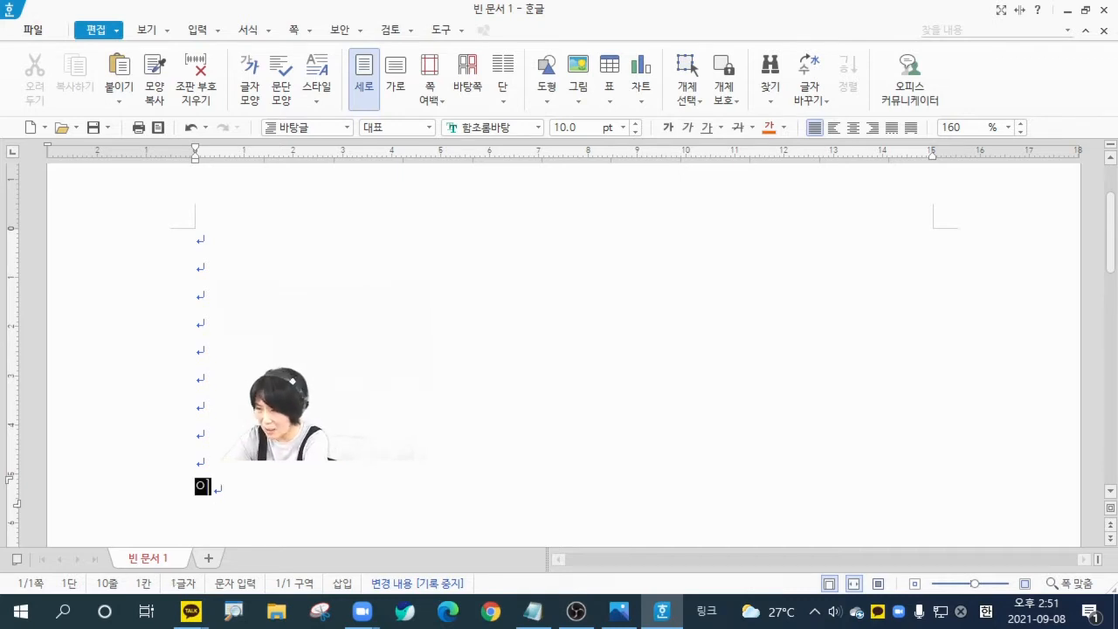
pyautogui.write('벼')
pyautogui.write('에 우리 ')
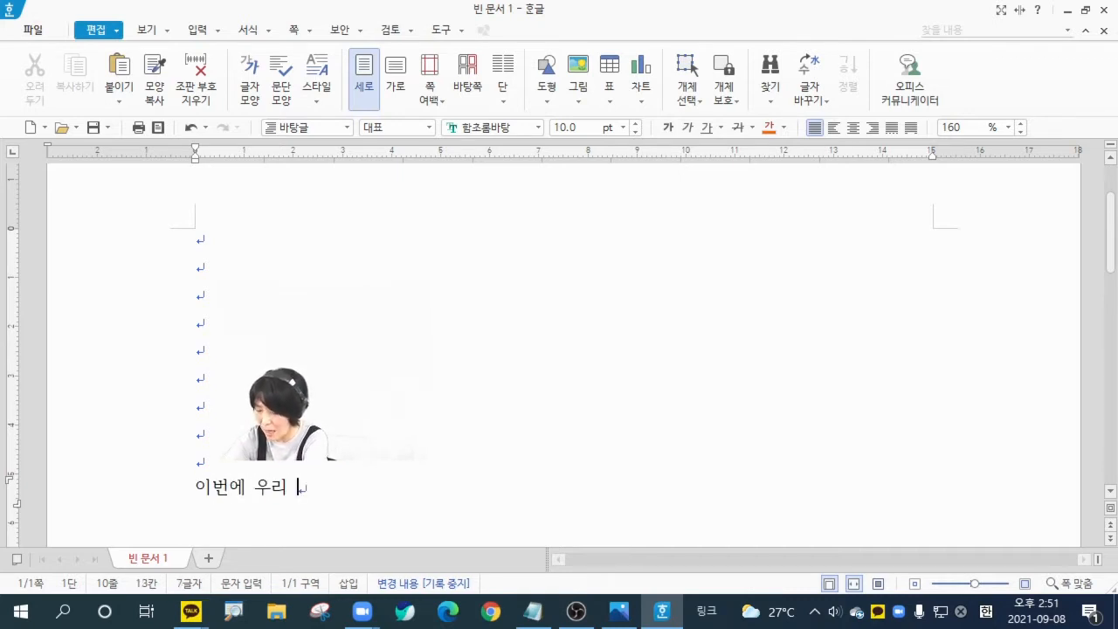
pyautogui.write('한아름 고등학교')
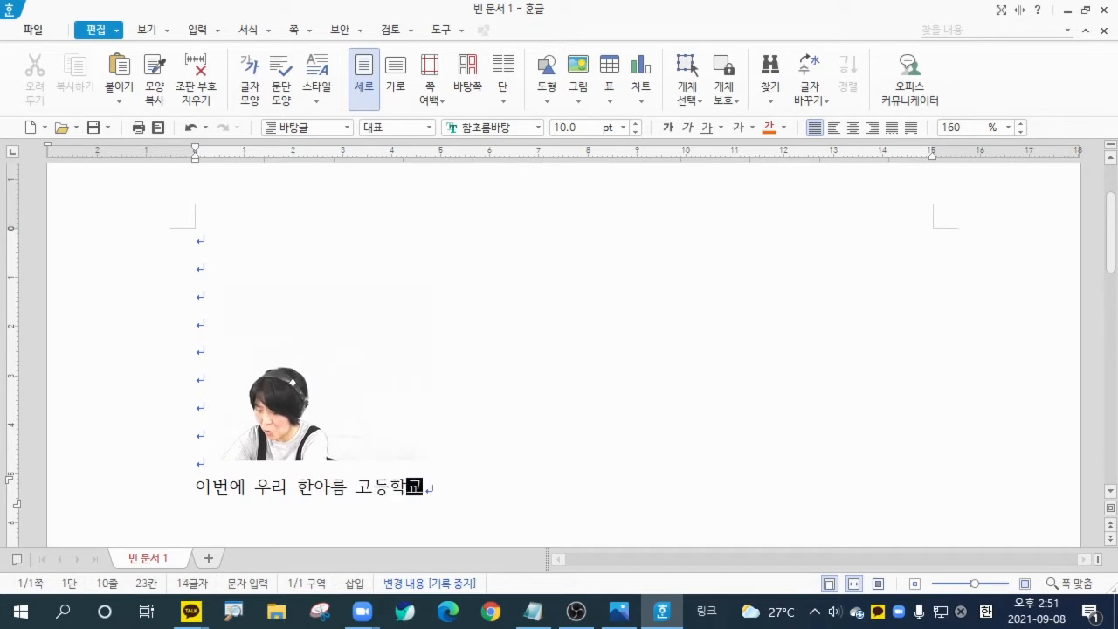
pyautogui.write(' 졸업자들이')
pyautogui.press('Return')
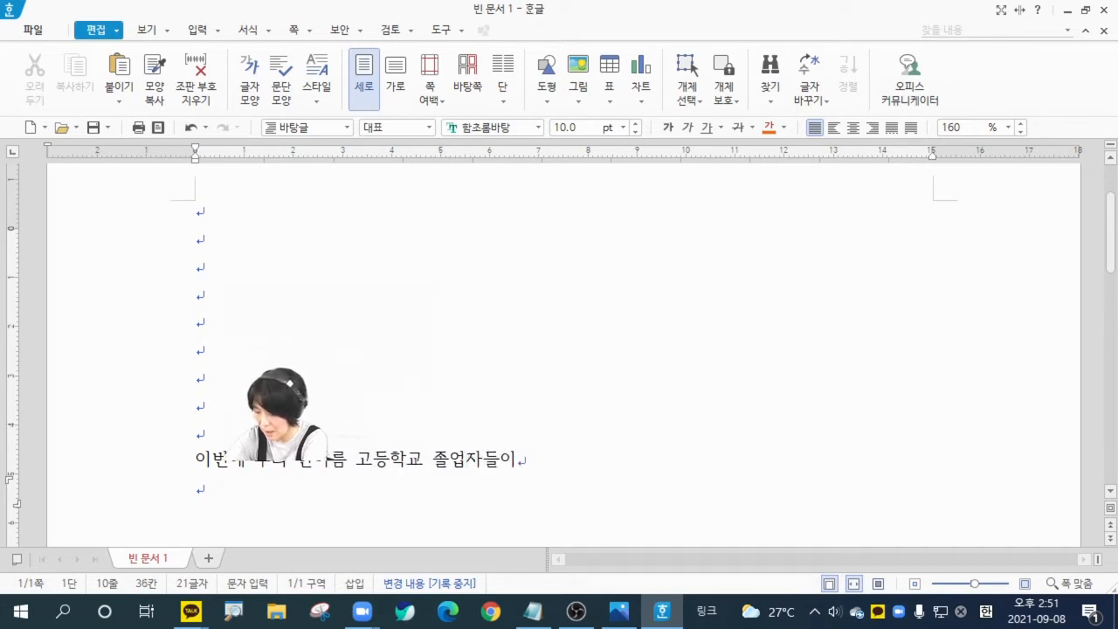
# - Enter the second line of the invitation: "함께 모이는 뜻 깊은 자리를 마련하였습니다."
pyautogui.write('함ㄲ')
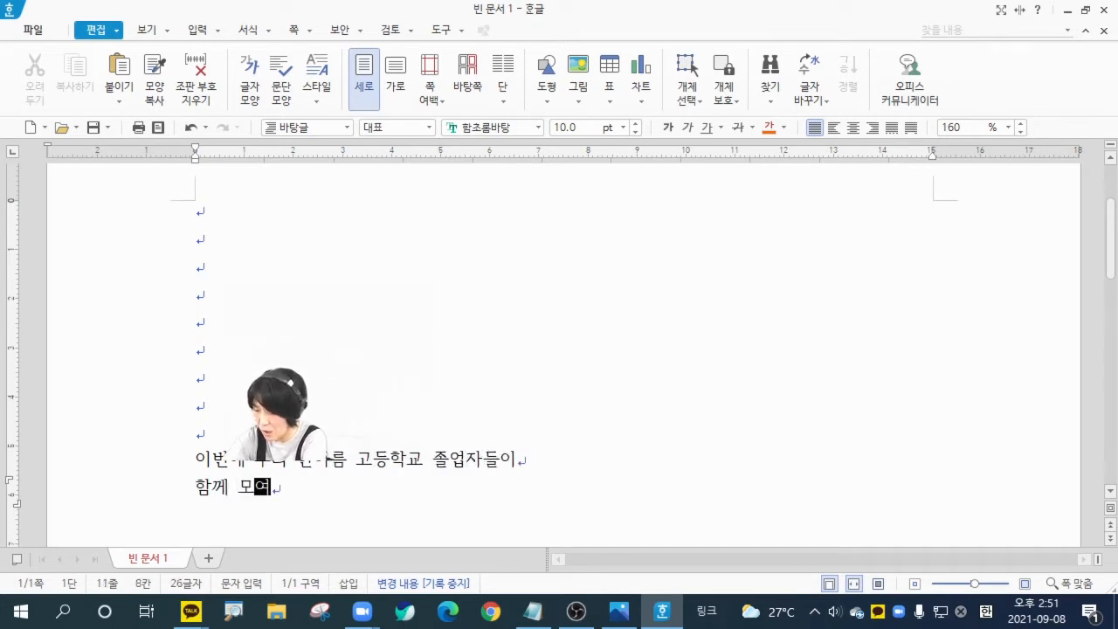
pyautogui.write('ㅔ 모이는 ㄸ')
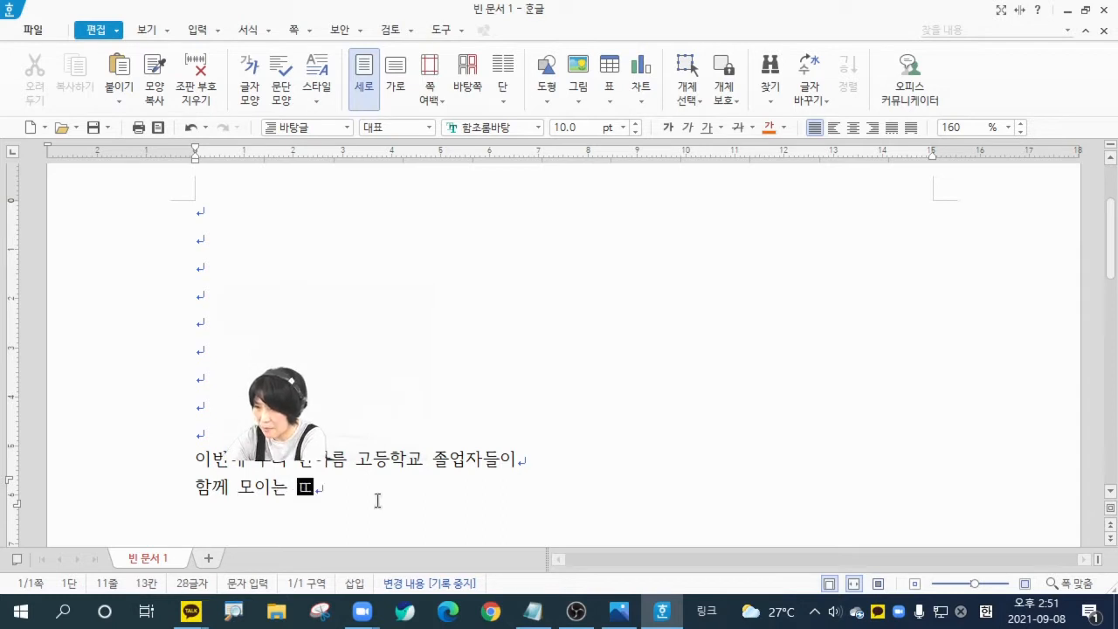
pyautogui.write(' 뜻 깊은 잘ㅣ를 맏')
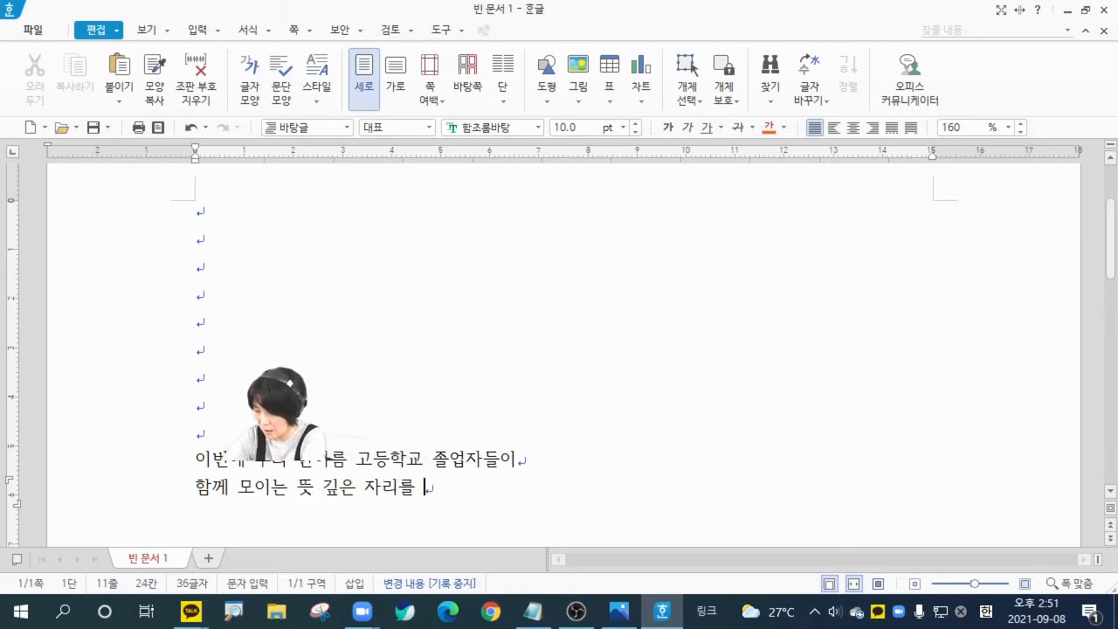
pyautogui.write('ㅕㄴ하였습니다.')
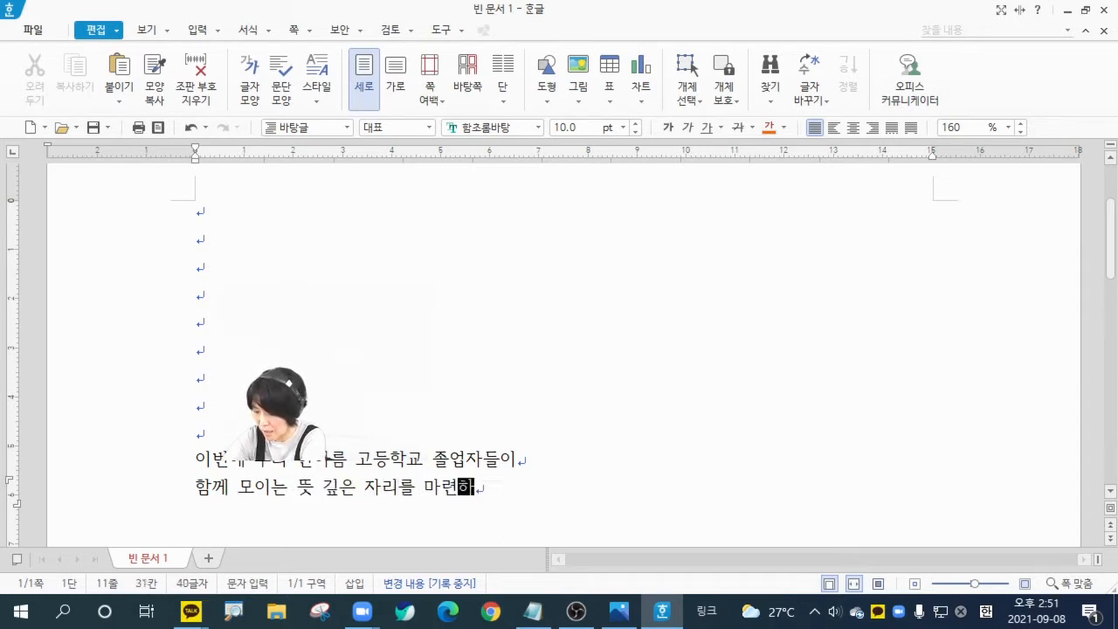
pyautogui.press('Return')
# - Enter the third line of the invitation: "모두 참석해 주셔서"
pyautogui.write('모')
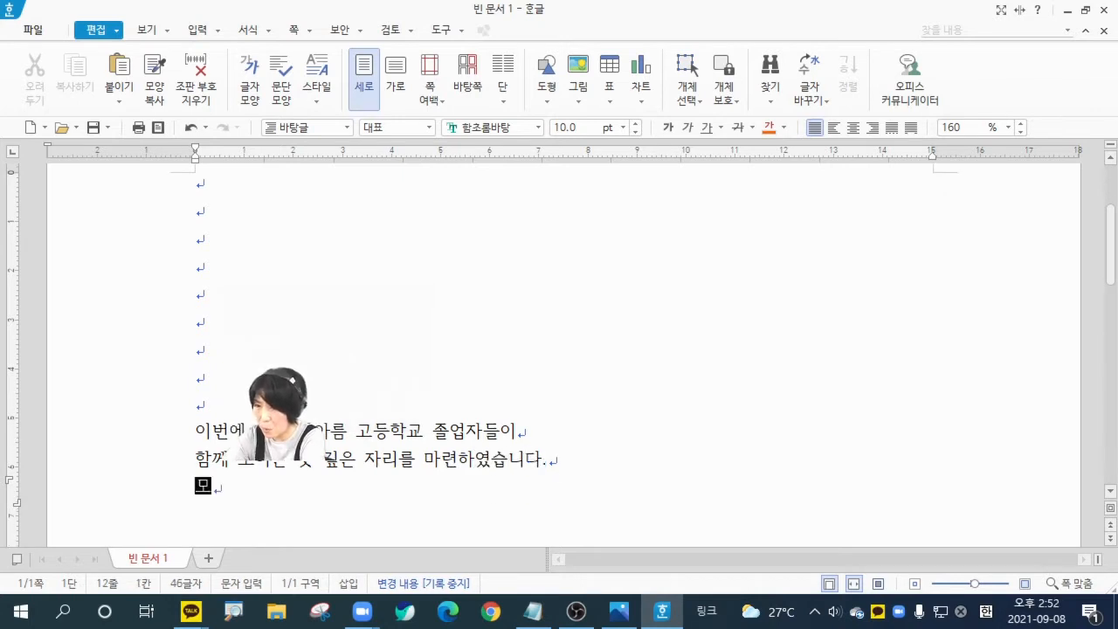
pyautogui.write('두 참석해 주셔')
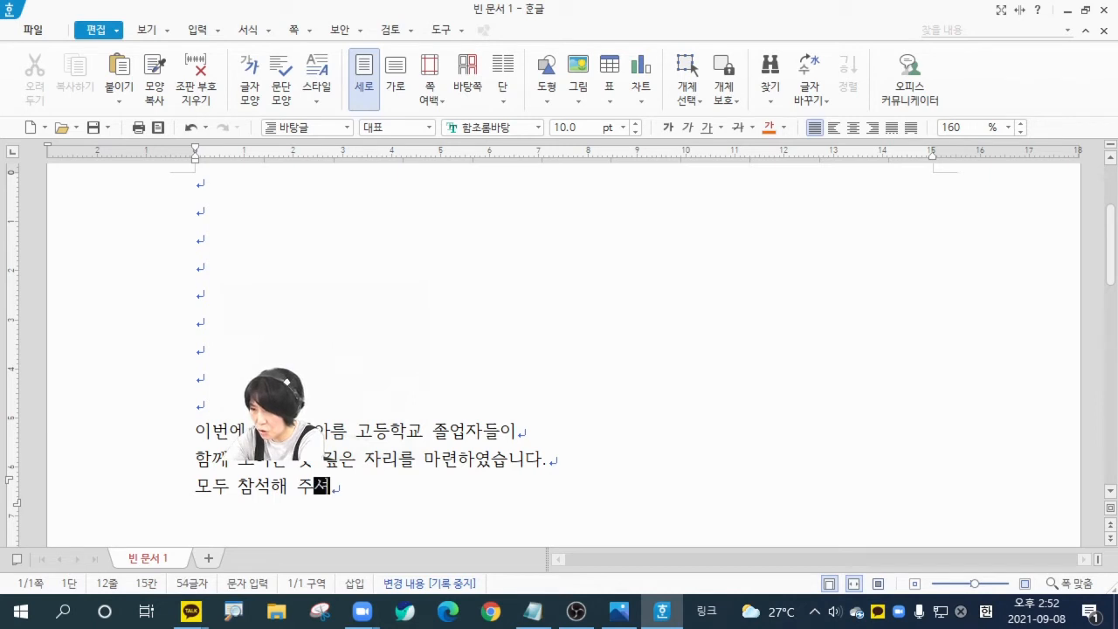
pyautogui.write('서')
pyautogui.press('Return')
# - Enter the fourth line of the invitation: "서로의 모교 사랑을 확인할 수 있었으면 합니다."
pyautogui.write('ㅅ')
pyautogui.write('로ㅇ')
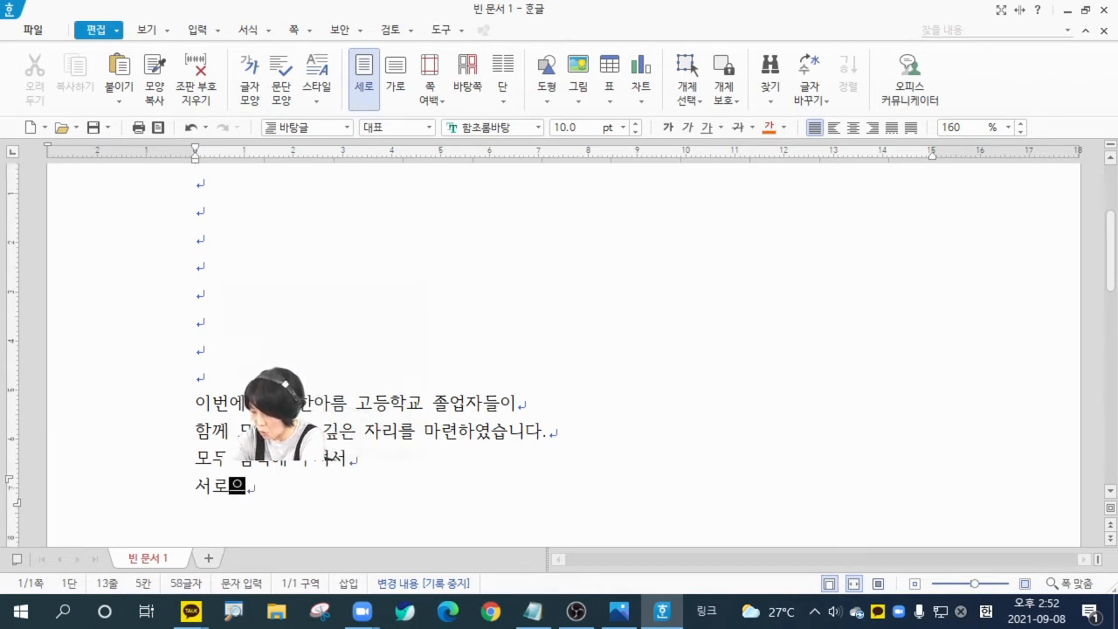
pyautogui.write('의 모교 사랑을 화')
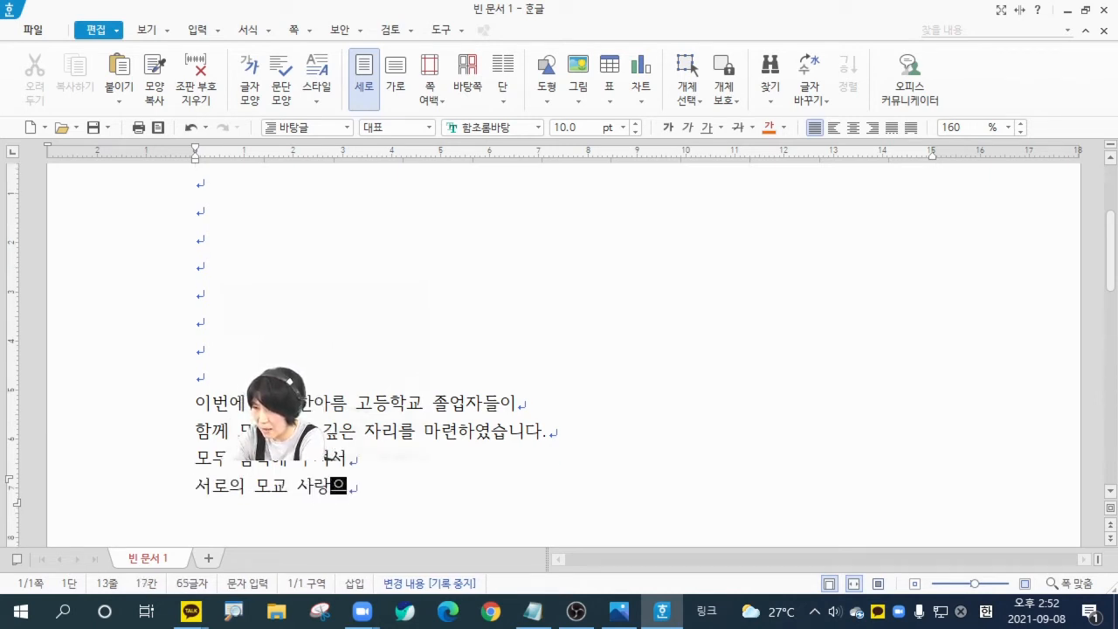
pyautogui.write('ㄱ일')
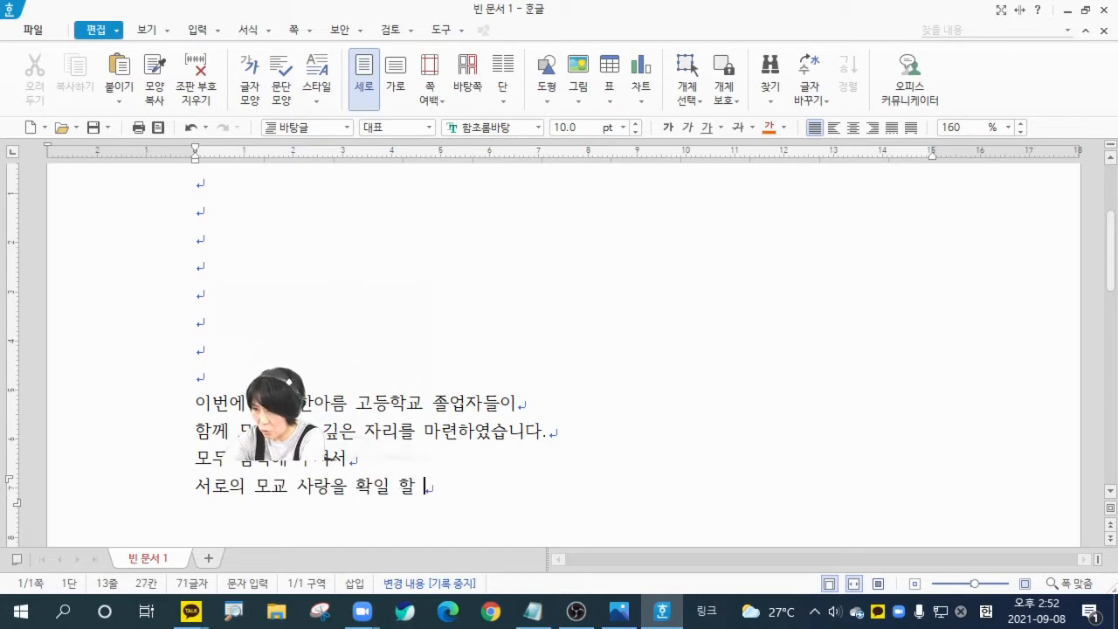
pyautogui.press('BackSpace')
pyautogui.write('인할')
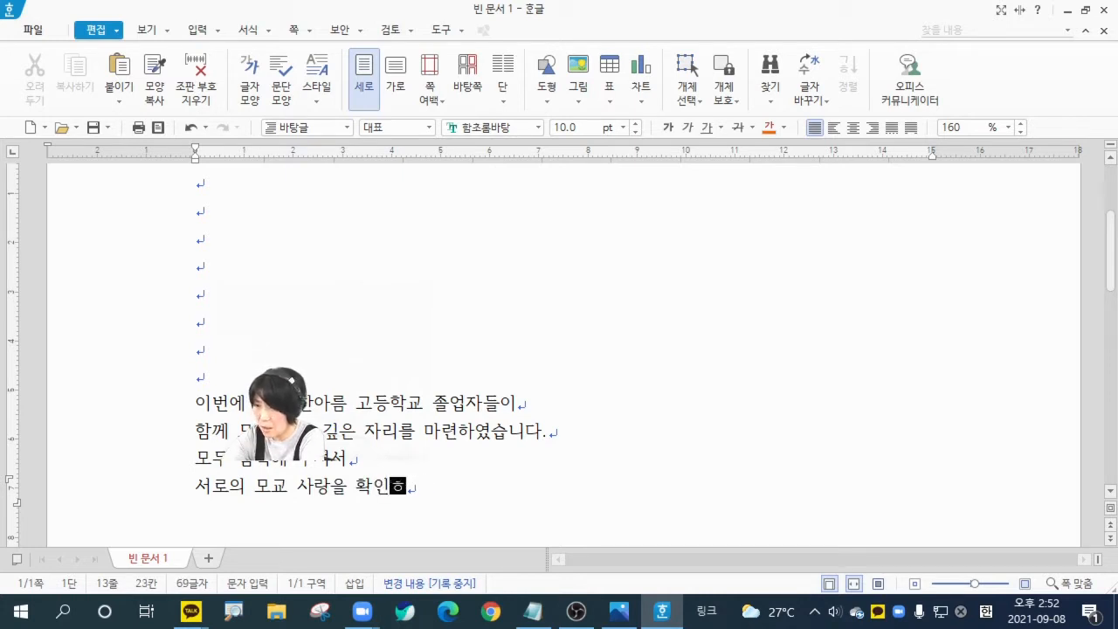
pyautogui.write(' 수 있었')
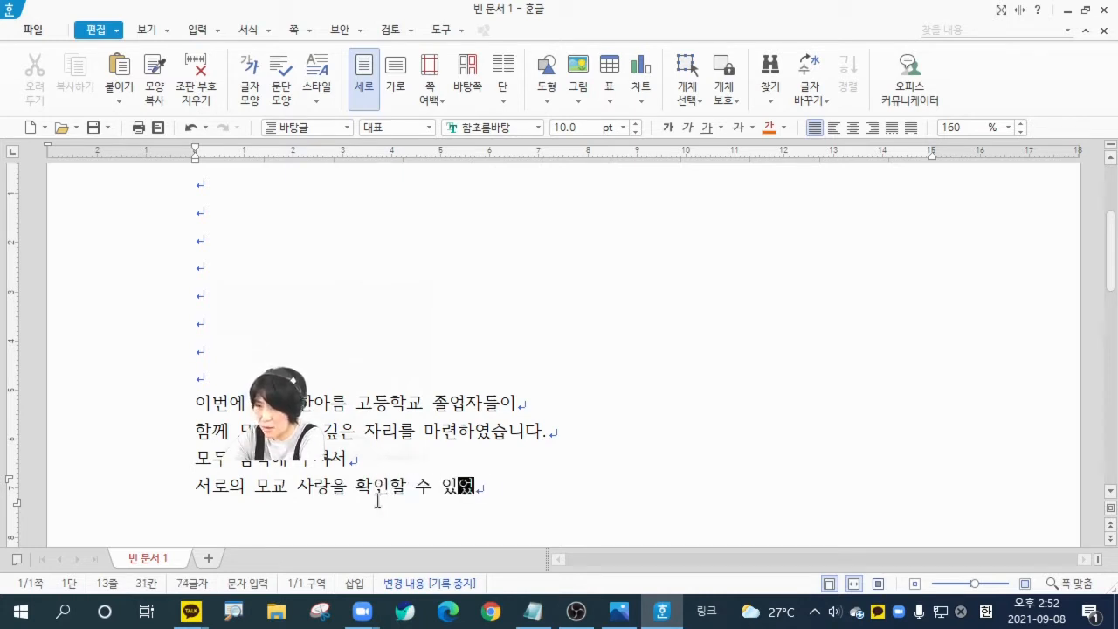
pyautogui.write('으면 합니다.')
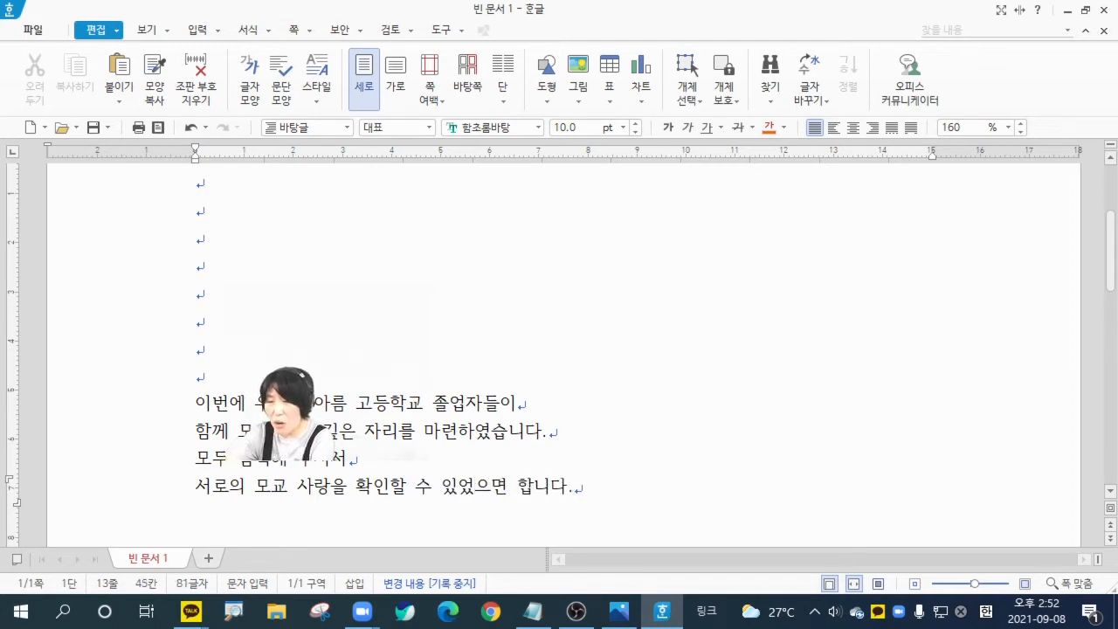
# - Leave three empty lines below the invitation text and start a new line
pyautogui.press('Return')
pyautogui.press('Return')
pyautogui.press('Return')
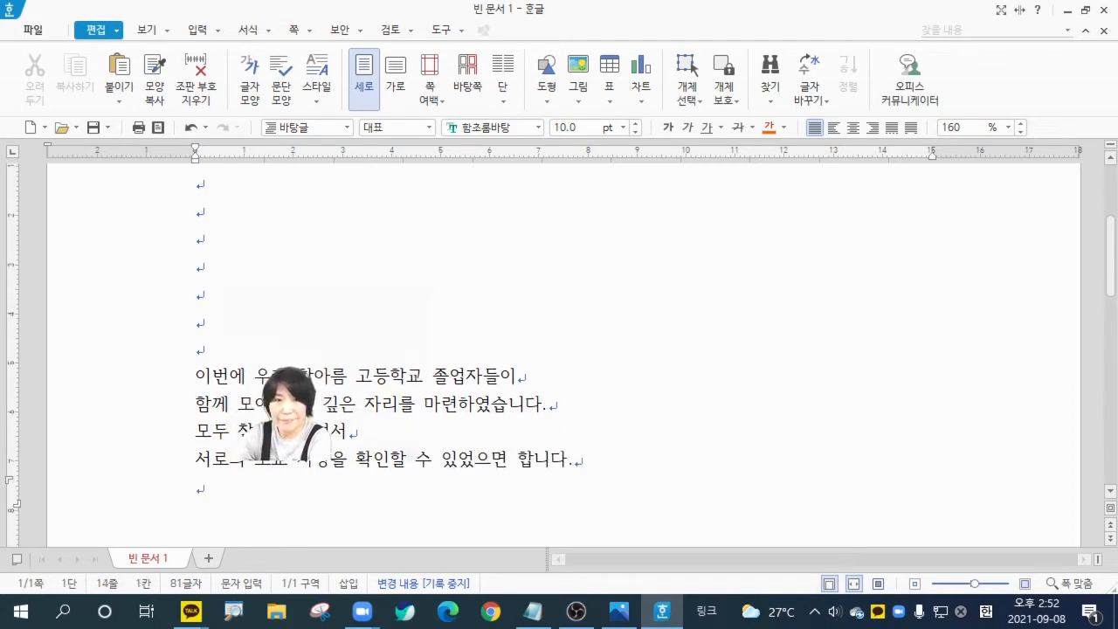
pyautogui.press('Return')
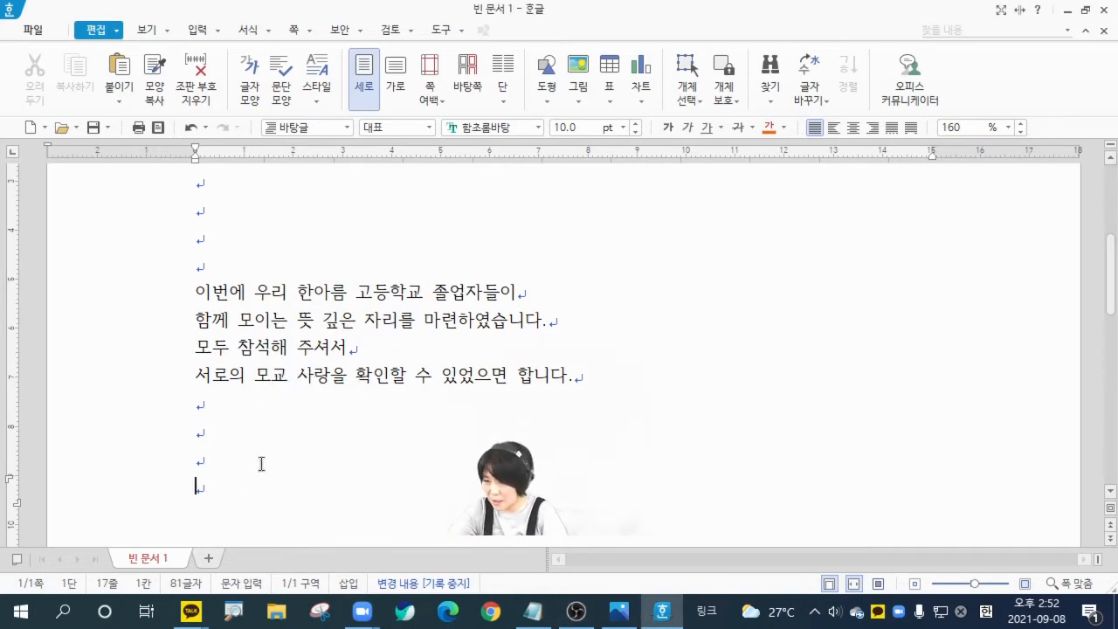
# - Insert a ♣ symbol from the character map and write the venue line "장소 : 본교 강당 2층" after it
pyautogui.hotkey('ctrl', 'F10')
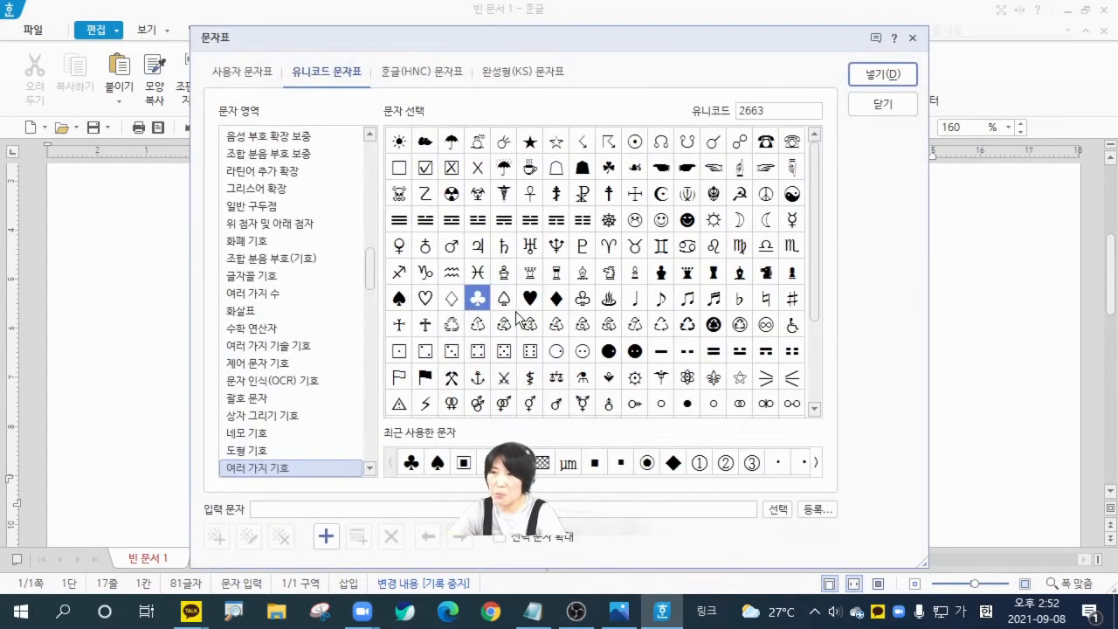
pyautogui.click(884, 75)
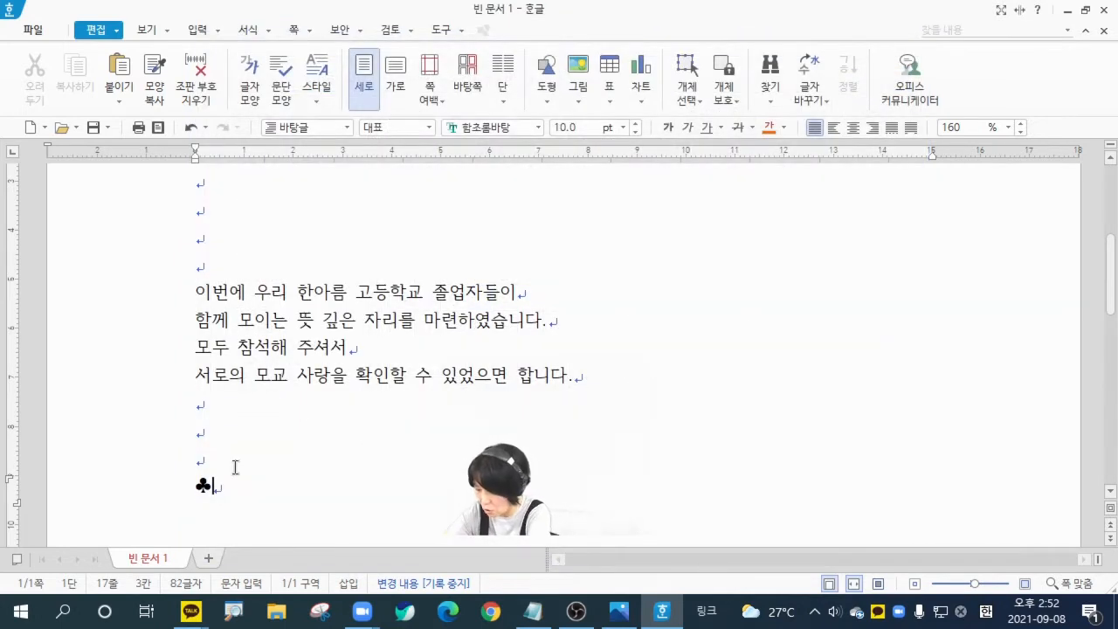
pyautogui.write('장소 : ')
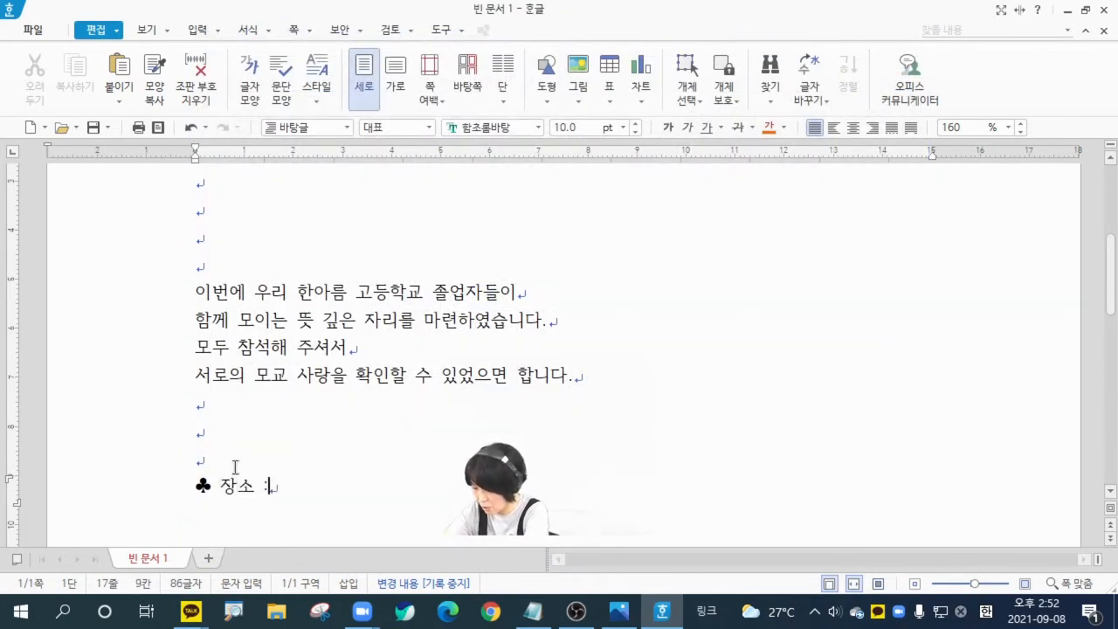
pyautogui.write('본교')
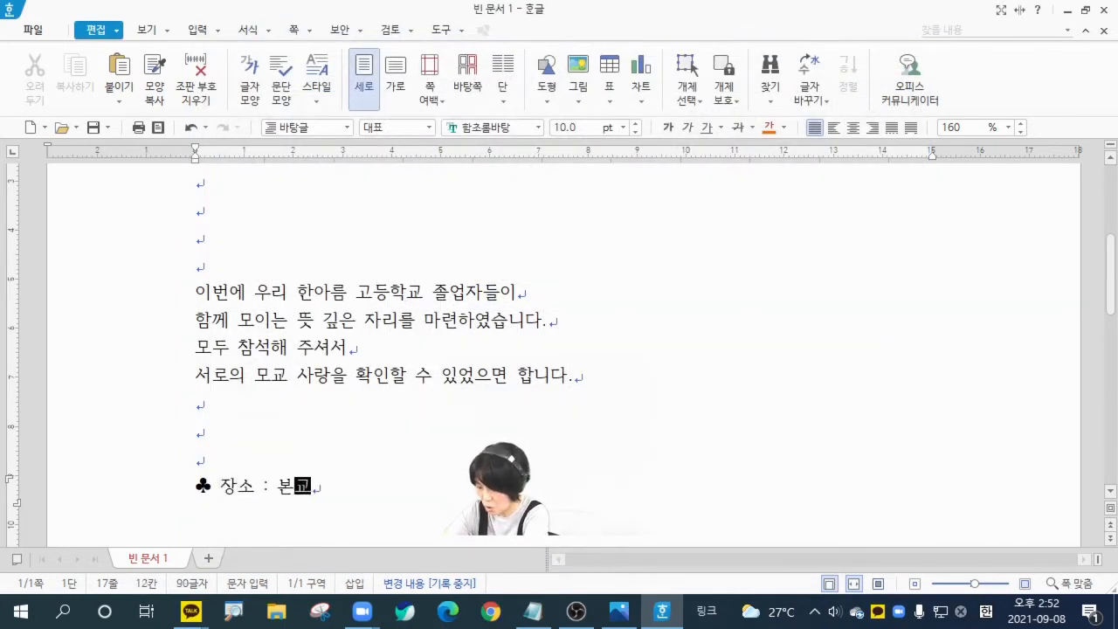
pyautogui.write(' 강당 2')
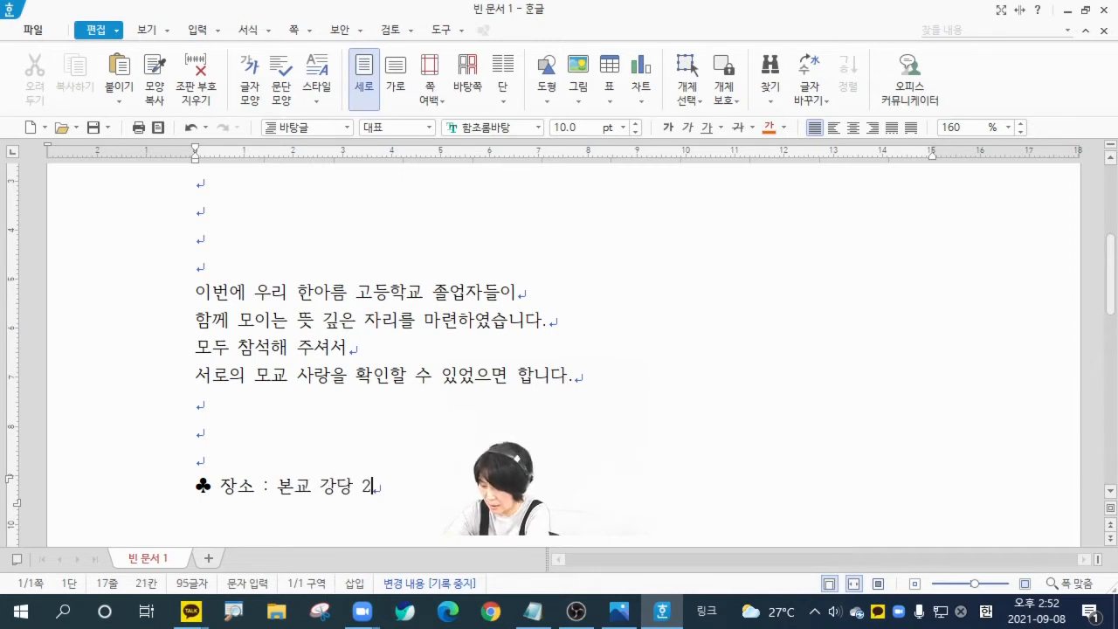
pyautogui.write('층')
pyautogui.press('Return')
# - Write the date line "♣ 날짜 : 12월 첫주 토요일" below the venue line
pyautogui.write('♣')
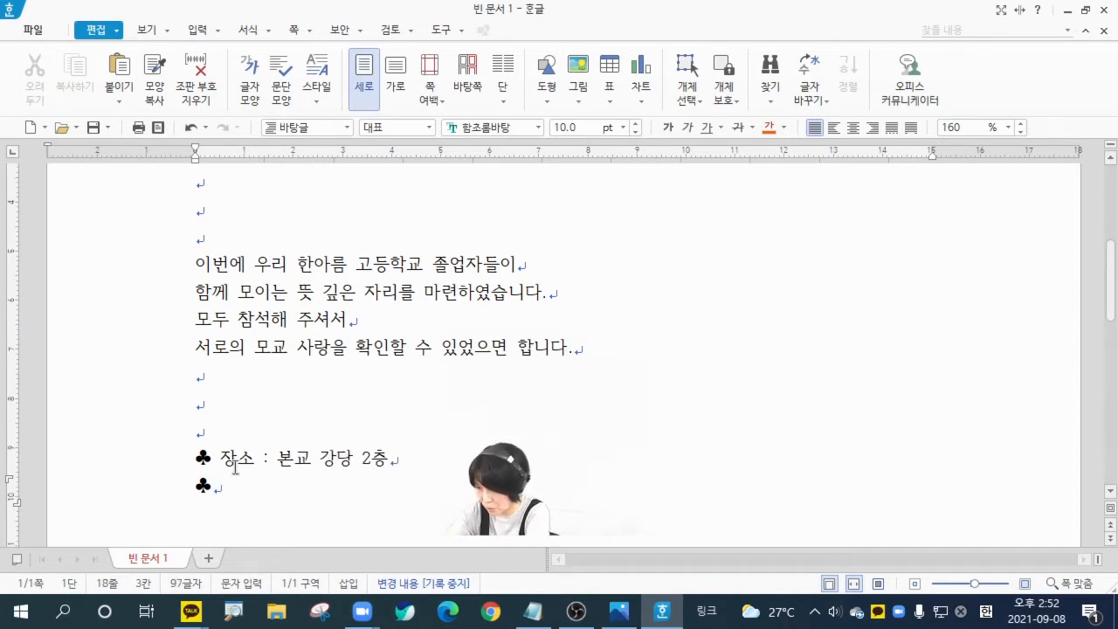
pyautogui.write('날짜 ')
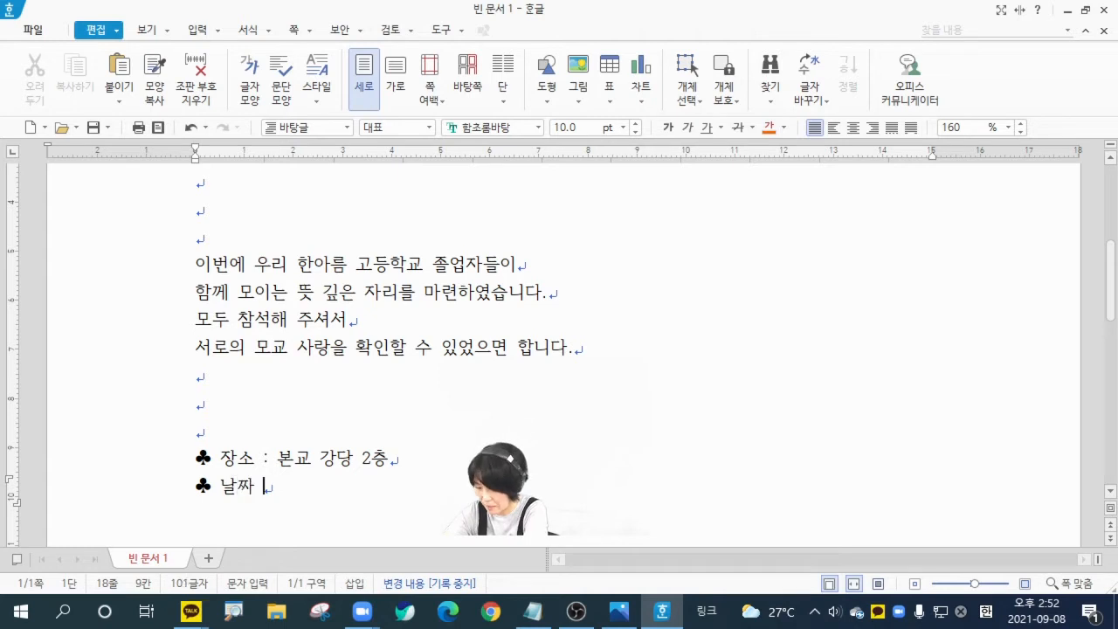
pyautogui.write(': 12ㅇ')
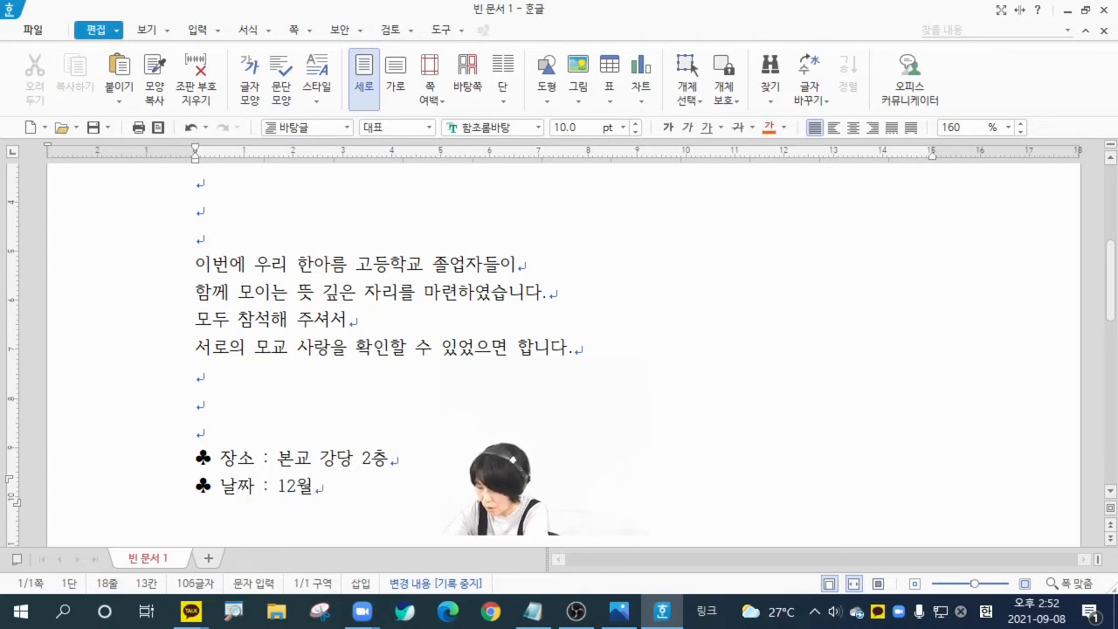
pyautogui.write(' 첫주 토요일')
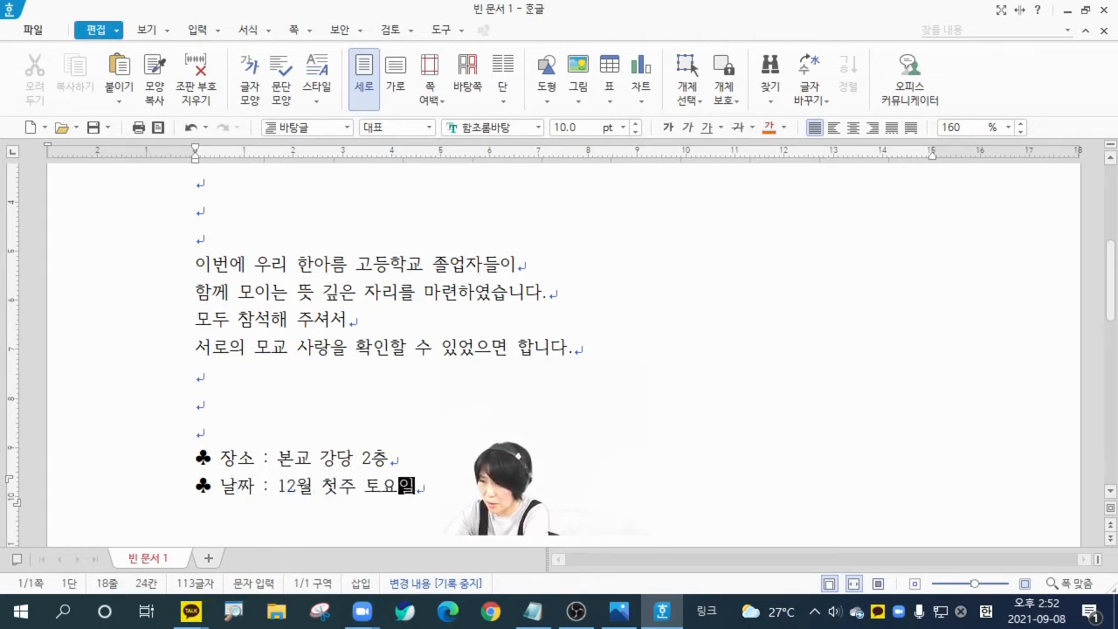
# - Add the fee line "♣ 회비 : 1인 5만원" below the date line
pyautogui.press('Return')
pyautogui.write('회')
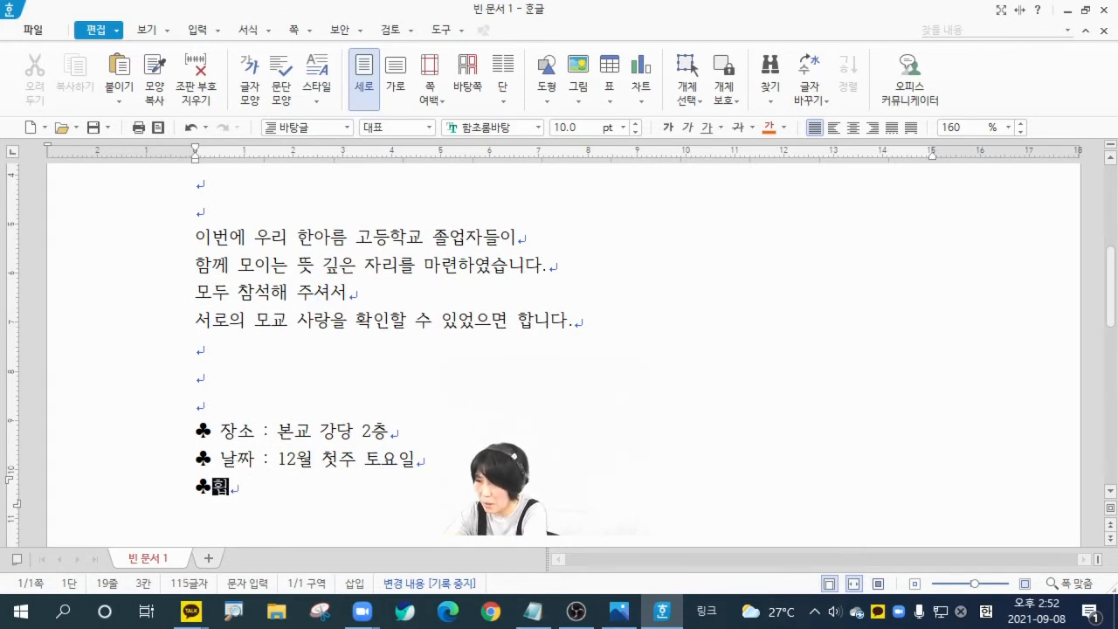
pyautogui.write('비 ')
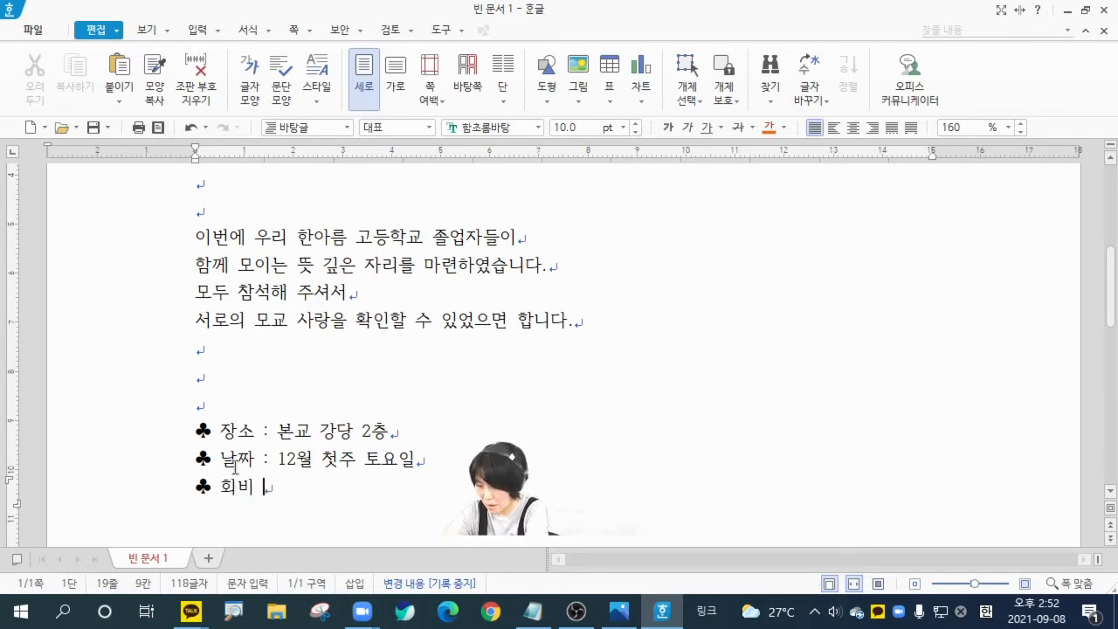
pyautogui.write(': 1인')
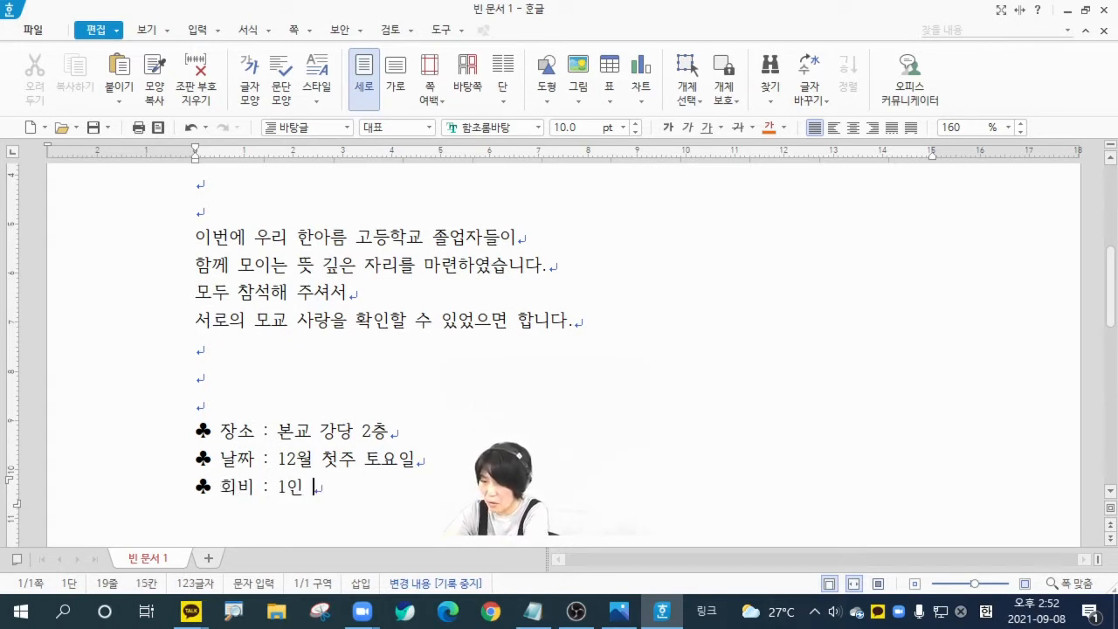
pyautogui.write(' 5만원')
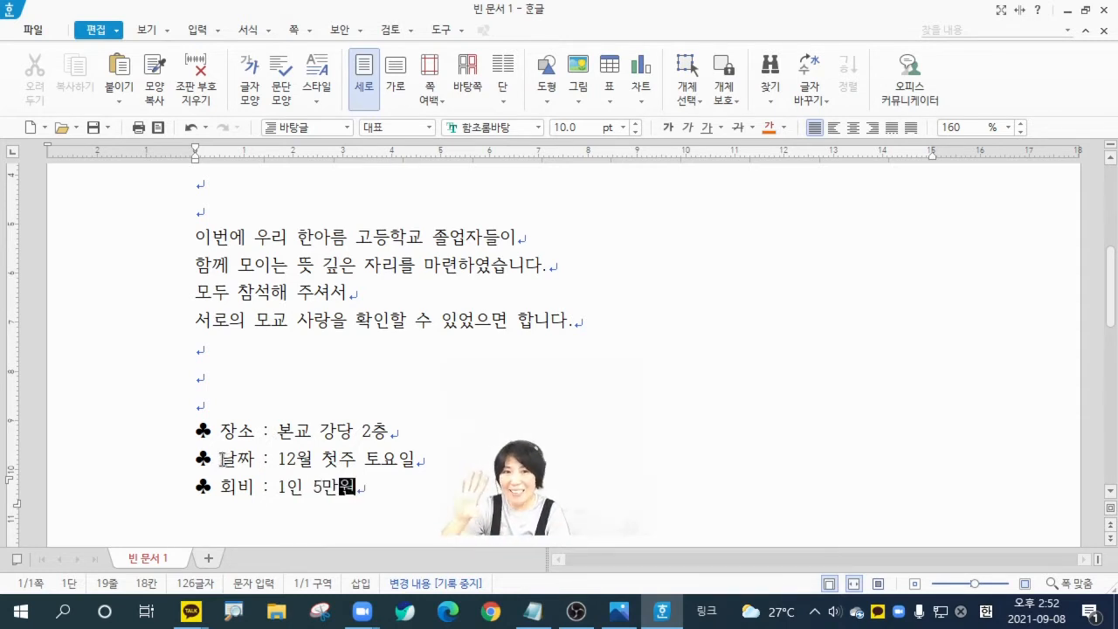
# - Change the font of the four greeting lines to HY수평선M
pyautogui.click(197, 236)
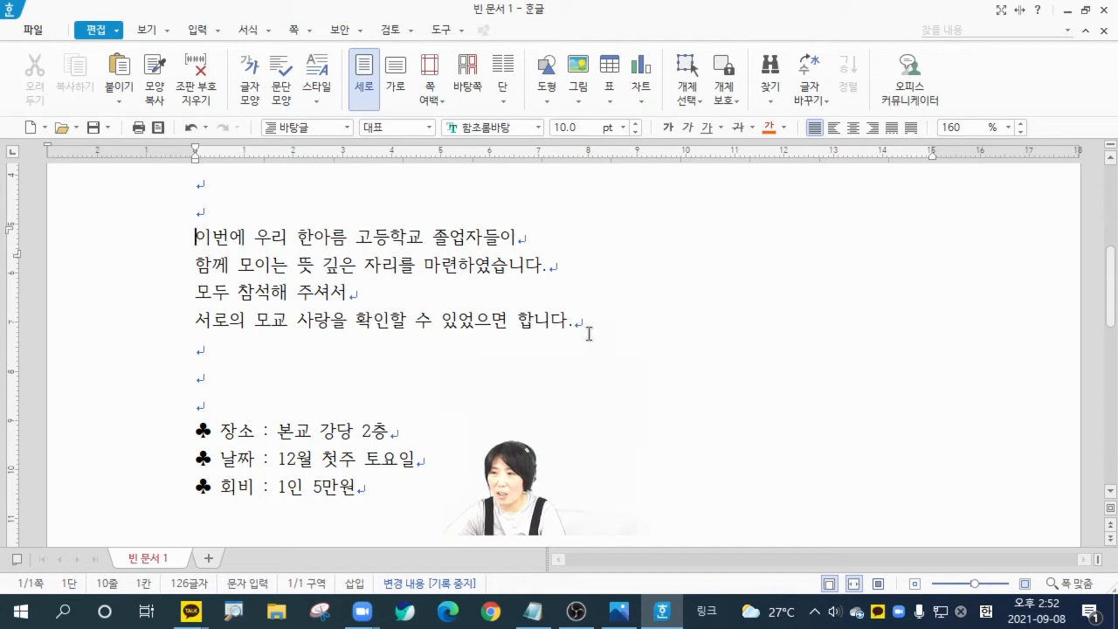
pyautogui.keyDown('shift'); pyautogui.click(590, 325); pyautogui.keyUp('shift')
pyautogui.click(539, 127)
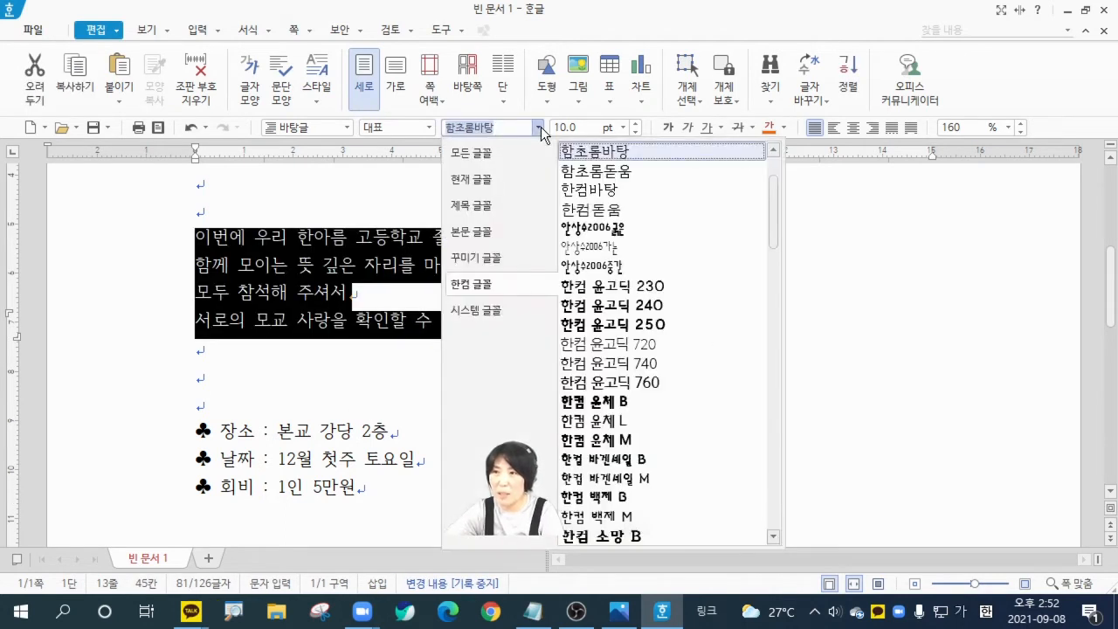
pyautogui.click(483, 155)
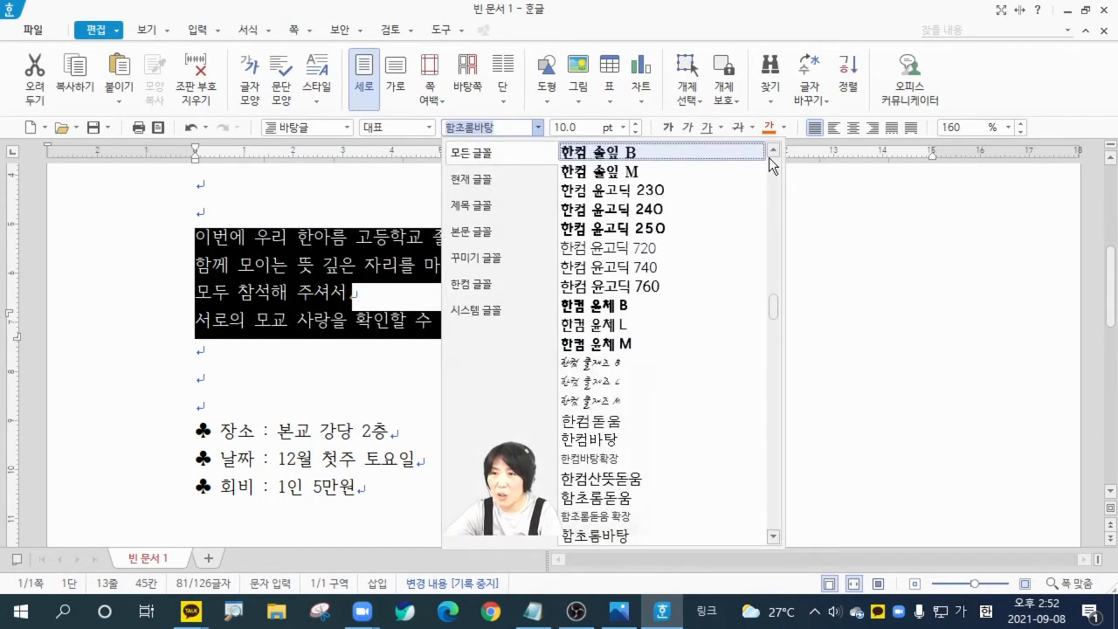
pyautogui.moveTo(769, 306); pyautogui.dragTo(785, 366)
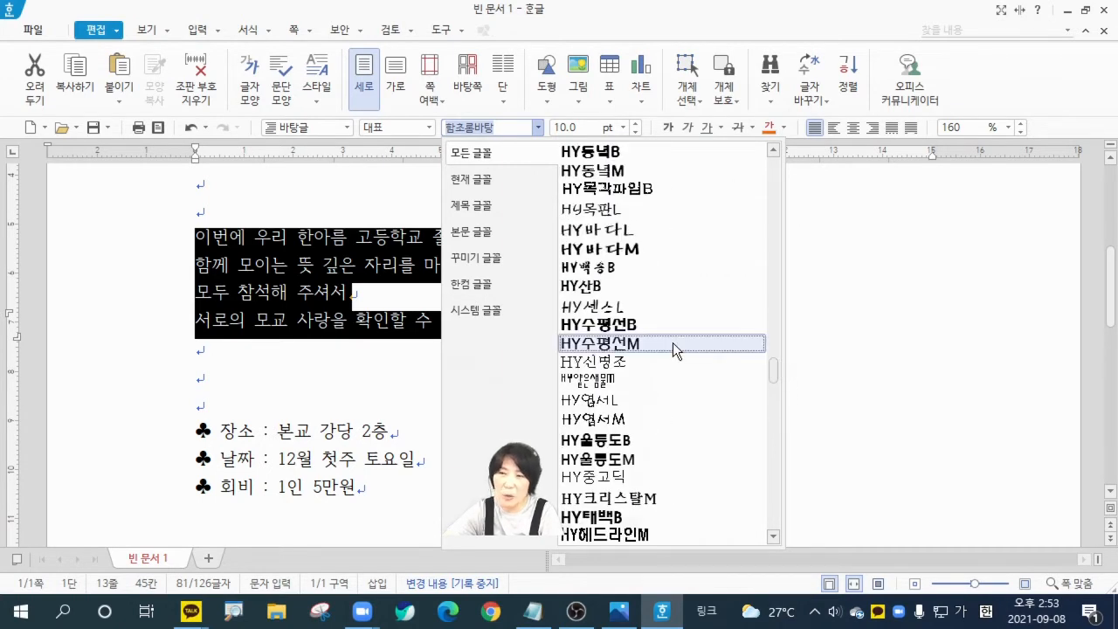
pyautogui.click(665, 342)
# - Set the four greeting lines to 20 pt and centre them
pyautogui.click(623, 128)
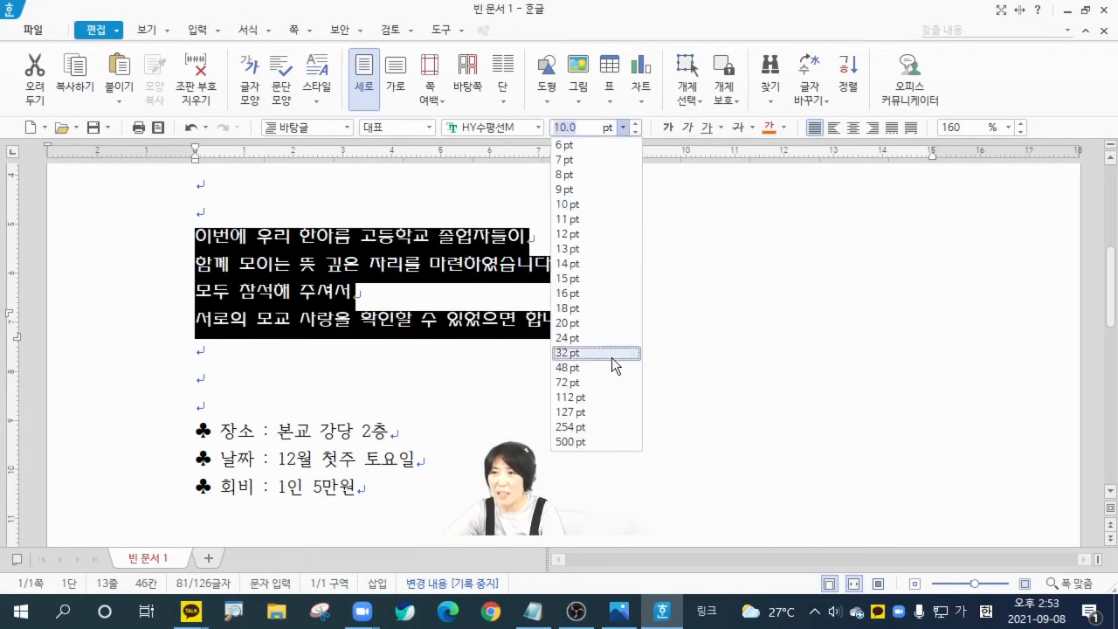
pyautogui.click(594, 328)
pyautogui.click(854, 129)
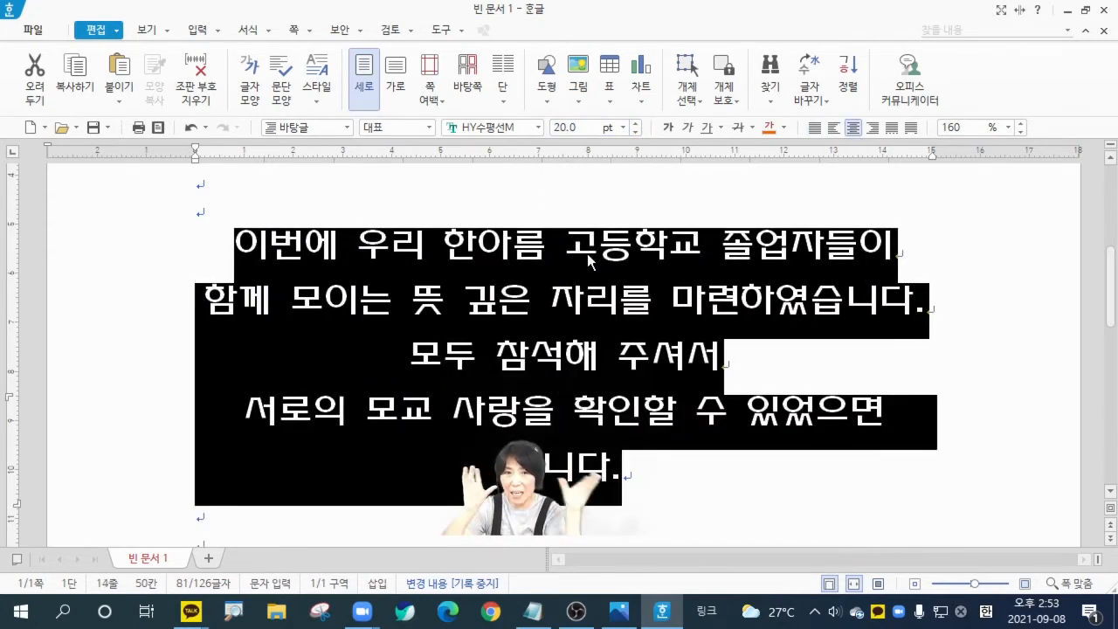
# - Set the greeting text's character width (장평) to 95% and its letter spacing (자간) to -10%
pyautogui.click(251, 88)
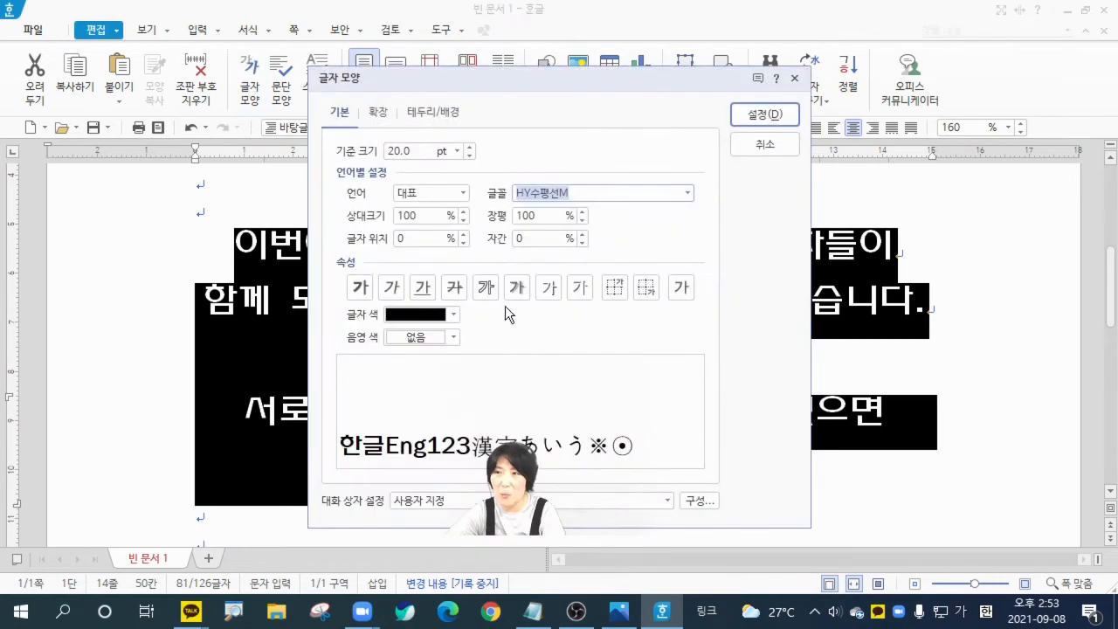
pyautogui.doubleClick(553, 216)
pyautogui.write('95')
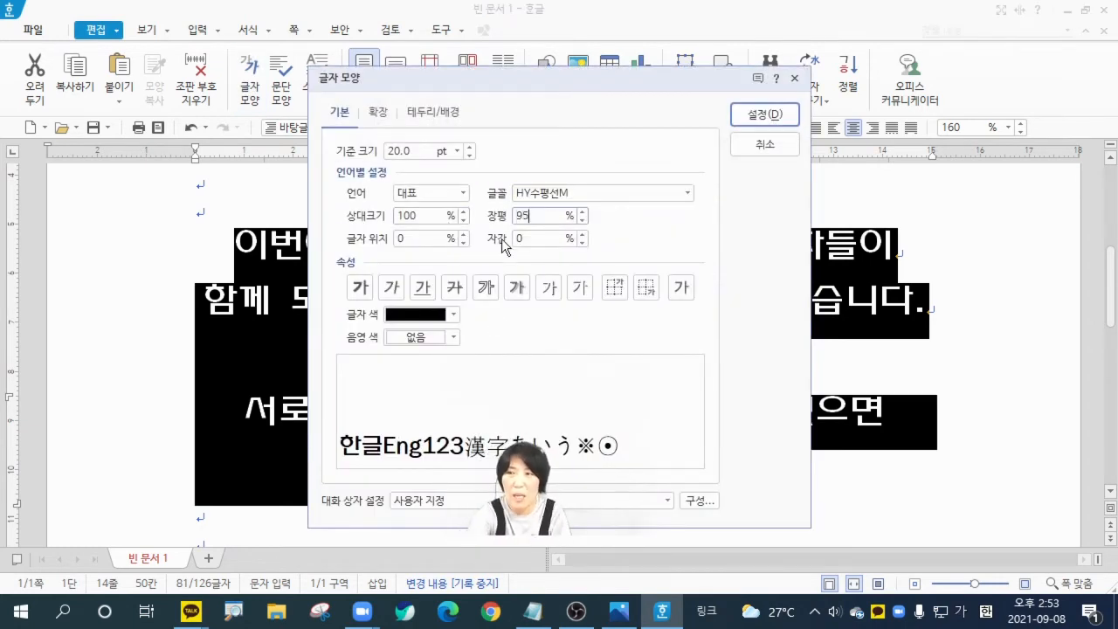
pyautogui.press('Tab')
pyautogui.write('-10')
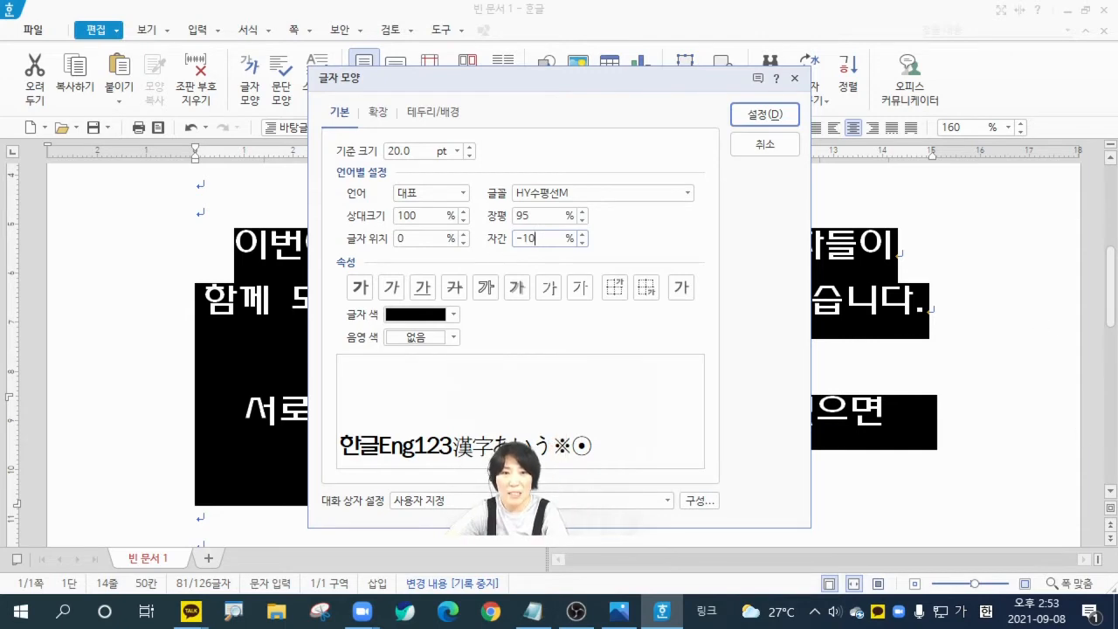
pyautogui.click(756, 115)
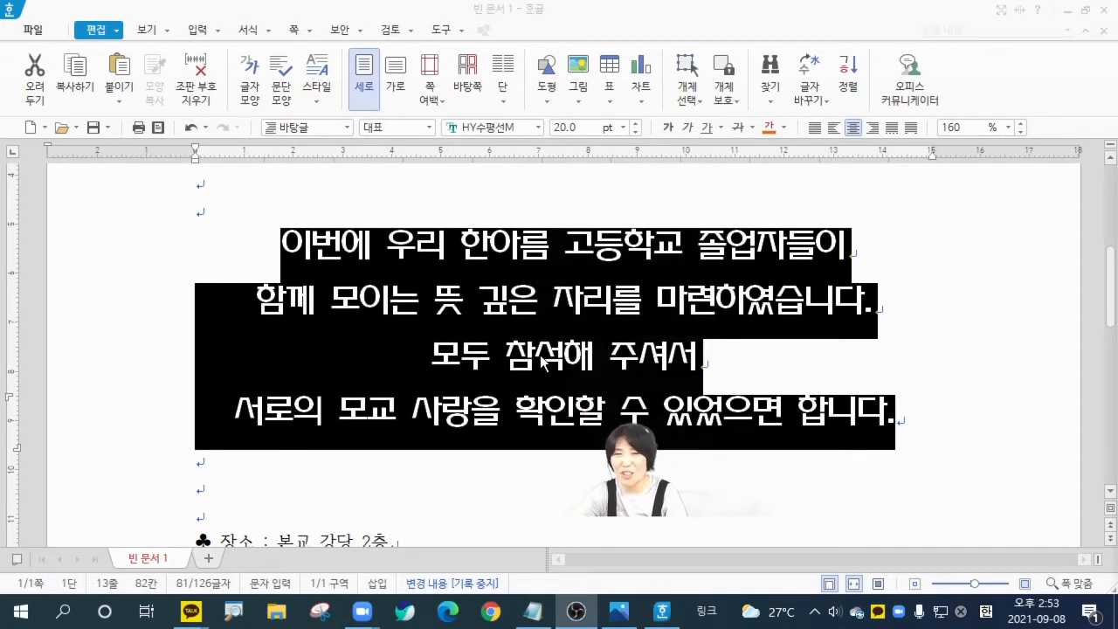
# - Enlarge "한아름 고등학교" in the first greeting line to 32 pt and colour it orange
pyautogui.click(457, 253)
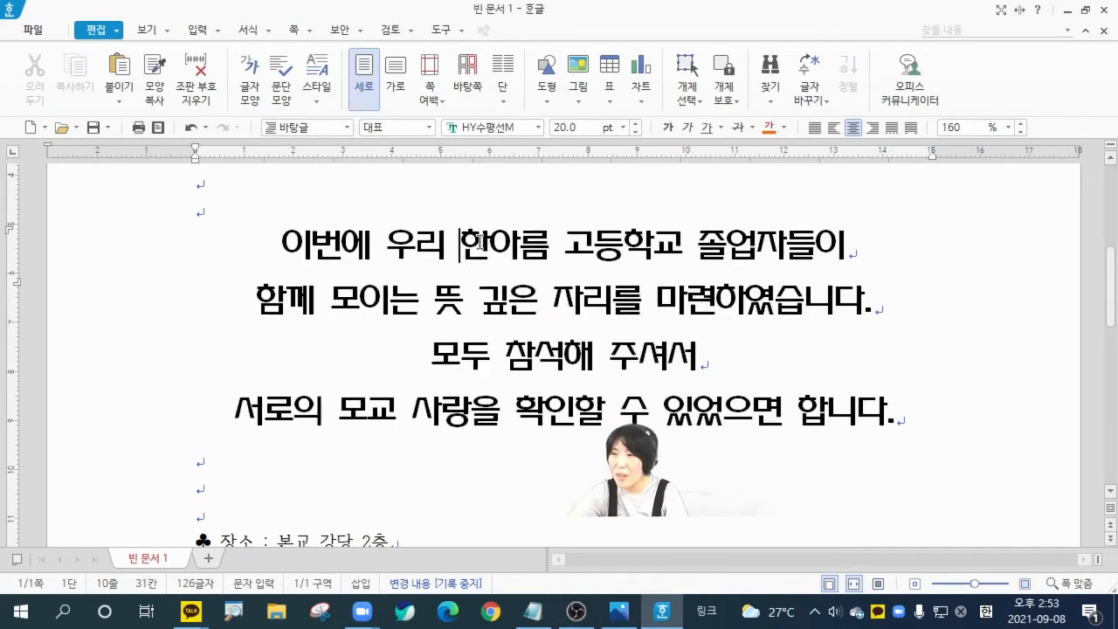
pyautogui.keyDown('shift'); pyautogui.click(696, 252); pyautogui.keyUp('shift')
pyautogui.click(623, 127)
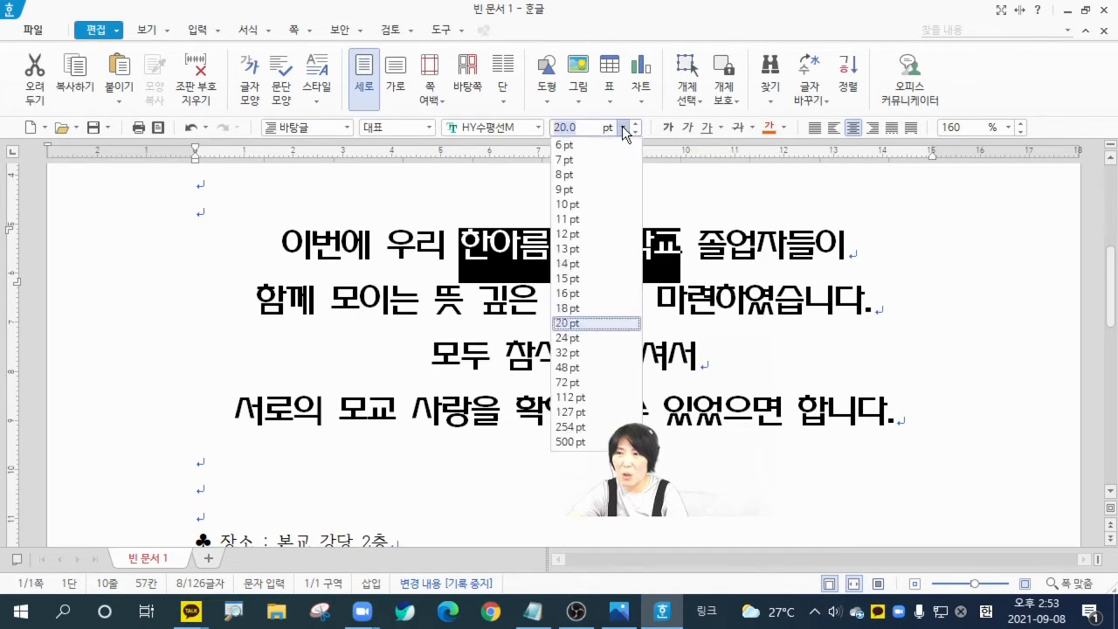
pyautogui.click(568, 352)
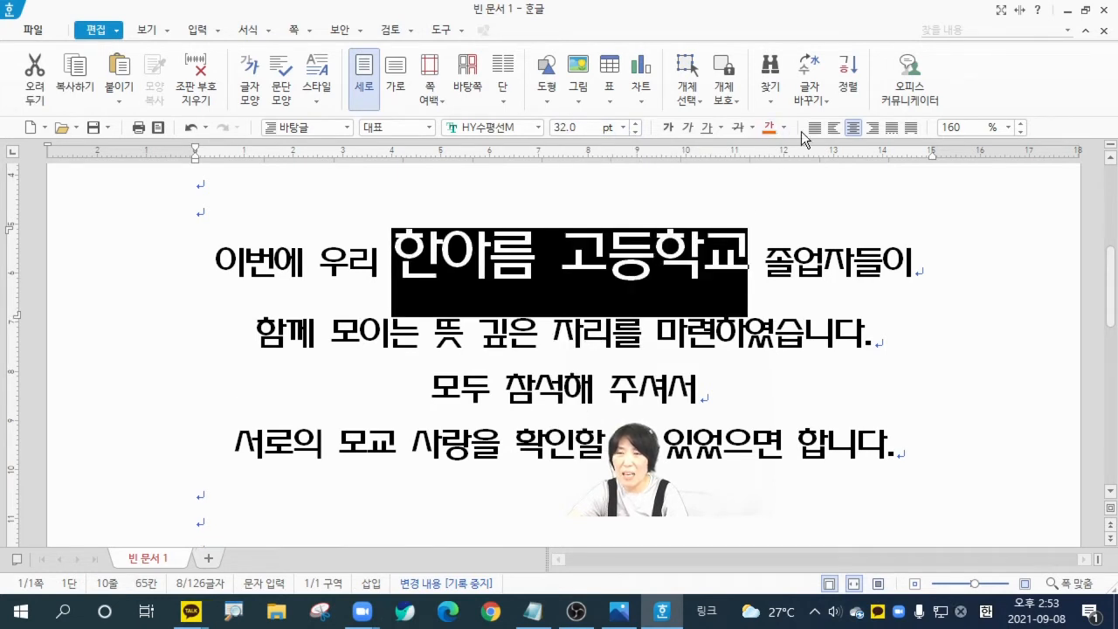
pyautogui.click(777, 132)
pyautogui.click(764, 262)
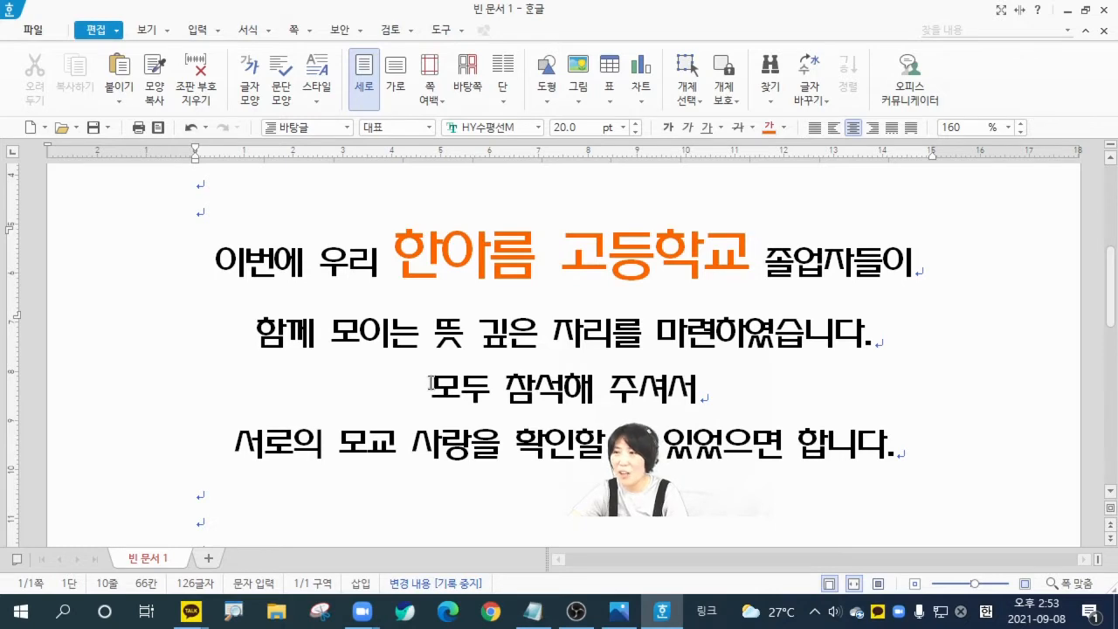
# - Change the font of the three ♣ lines for venue, date and fee to HY센스L
pyautogui.scroll(-5, 406, 377)
pyautogui.scroll(3, 406, 376)
pyautogui.click(195, 366)
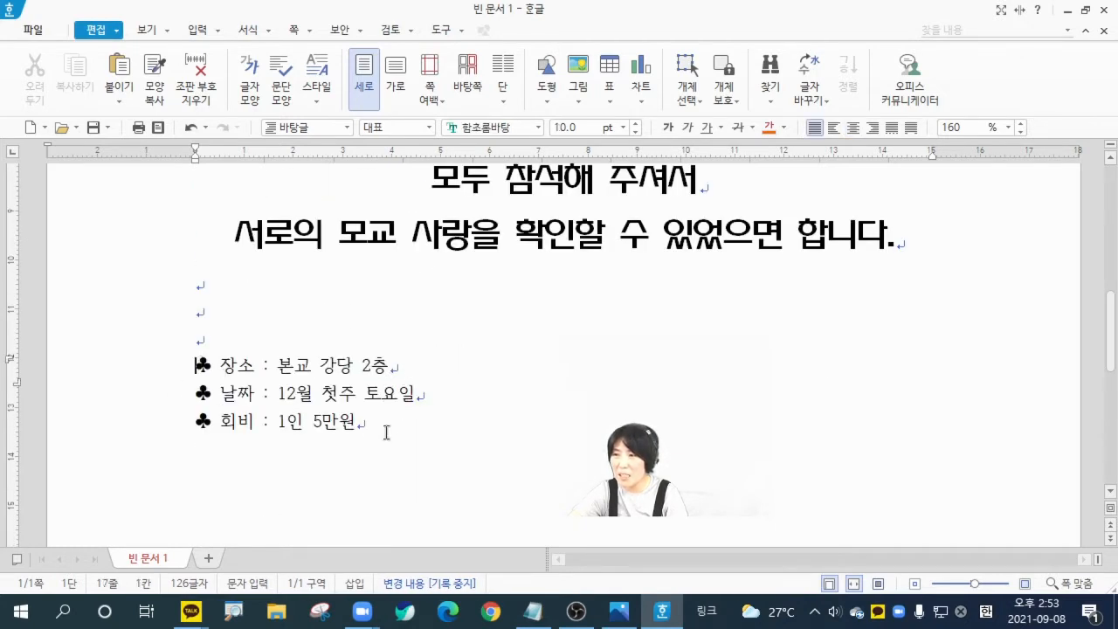
pyautogui.keyDown('shift'); pyautogui.click(387, 428); pyautogui.keyUp('shift')
pyautogui.click(538, 127)
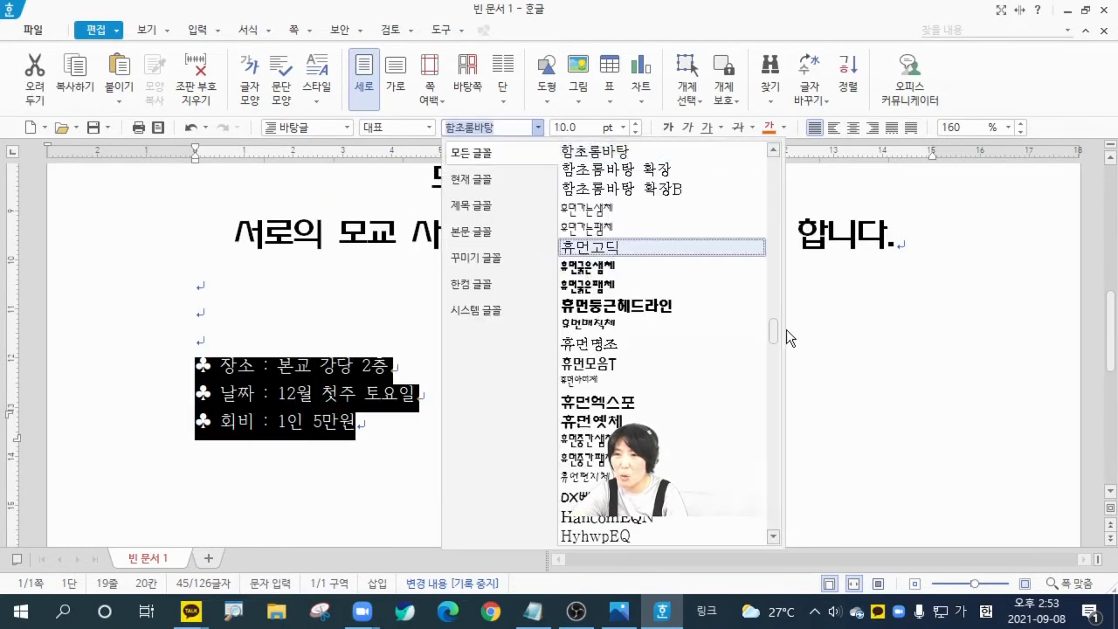
pyautogui.scroll(3, 778, 297)
pyautogui.moveTo(774, 320); pyautogui.dragTo(764, 368)
pyautogui.click(601, 363)
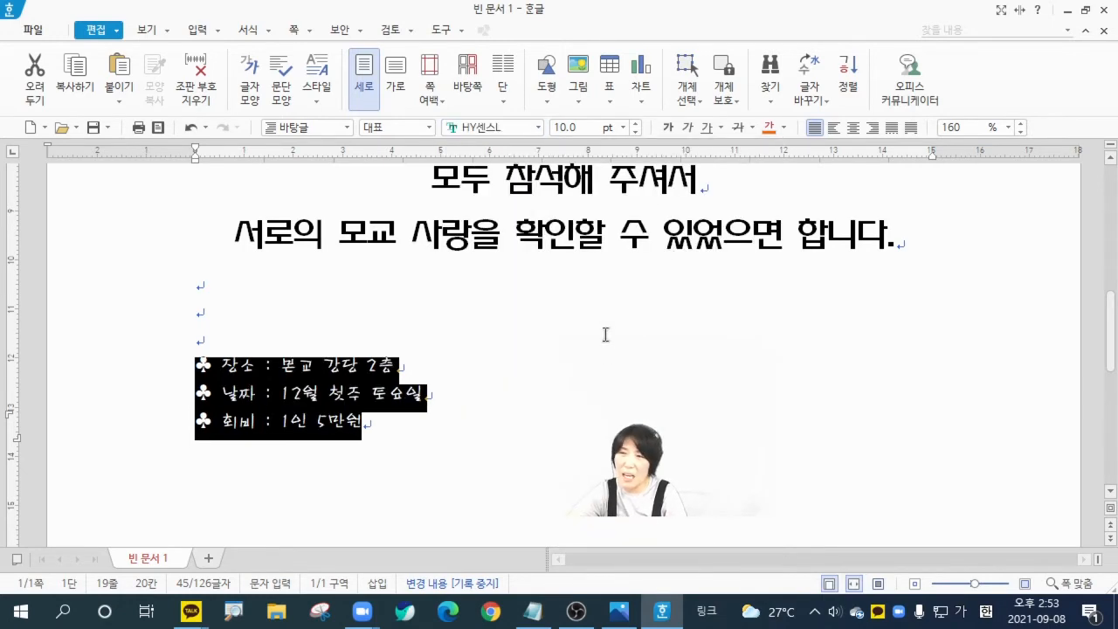
# - Set the three ♣ lines to 20 pt and make them bold
pyautogui.click(624, 127)
pyautogui.click(600, 323)
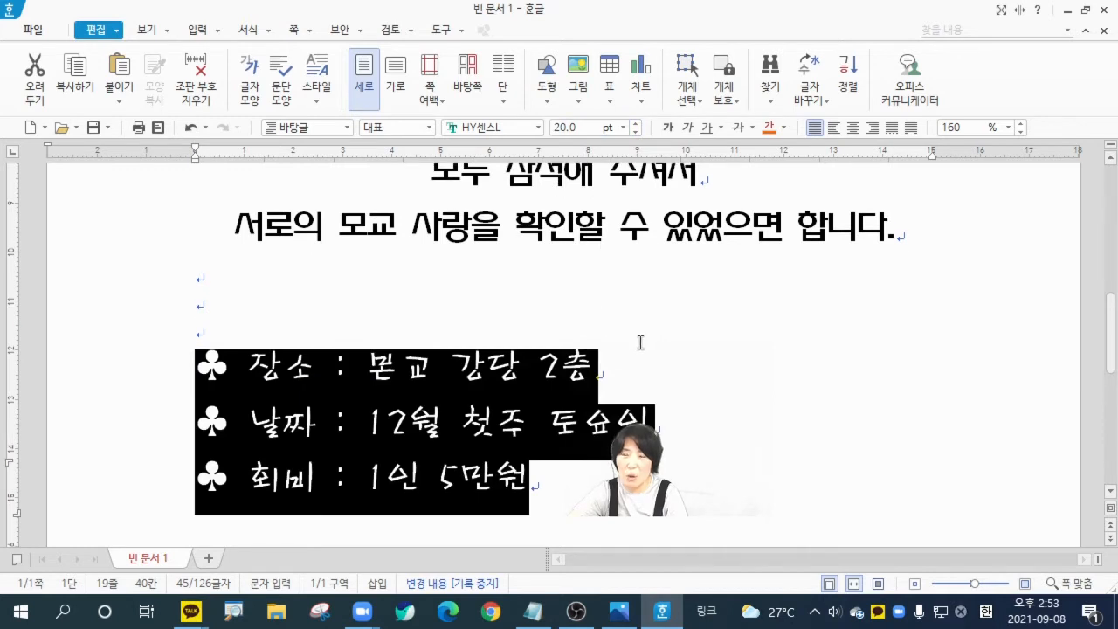
pyautogui.click(670, 129)
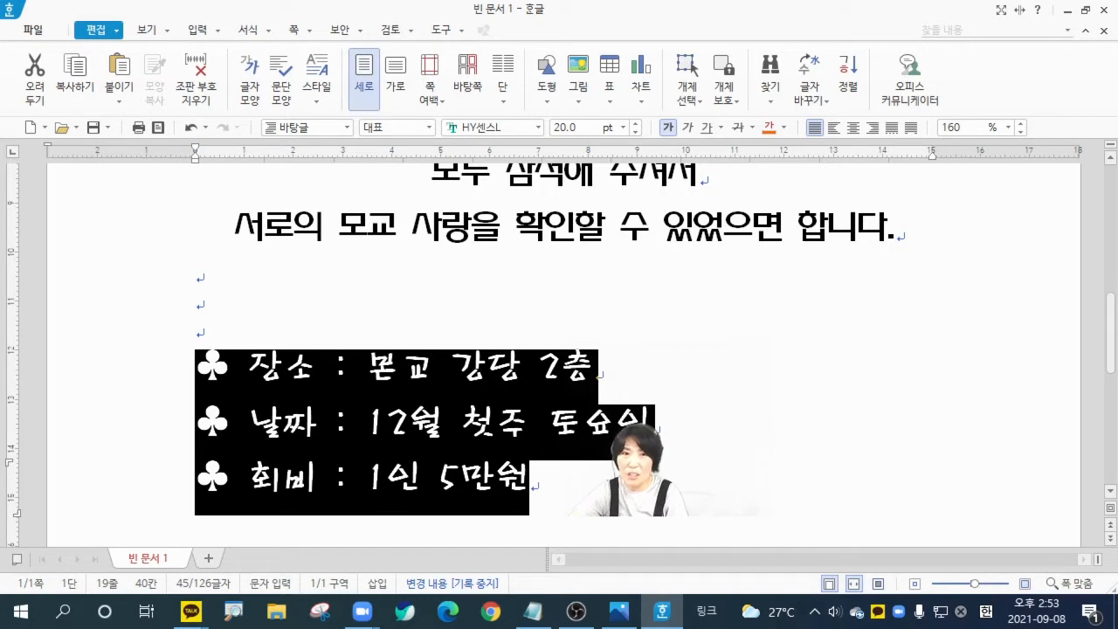
# - Try centring the three ♣ lines, return them to justified alignment, and give them a 50 pt left paragraph margin
pyautogui.click(854, 128)
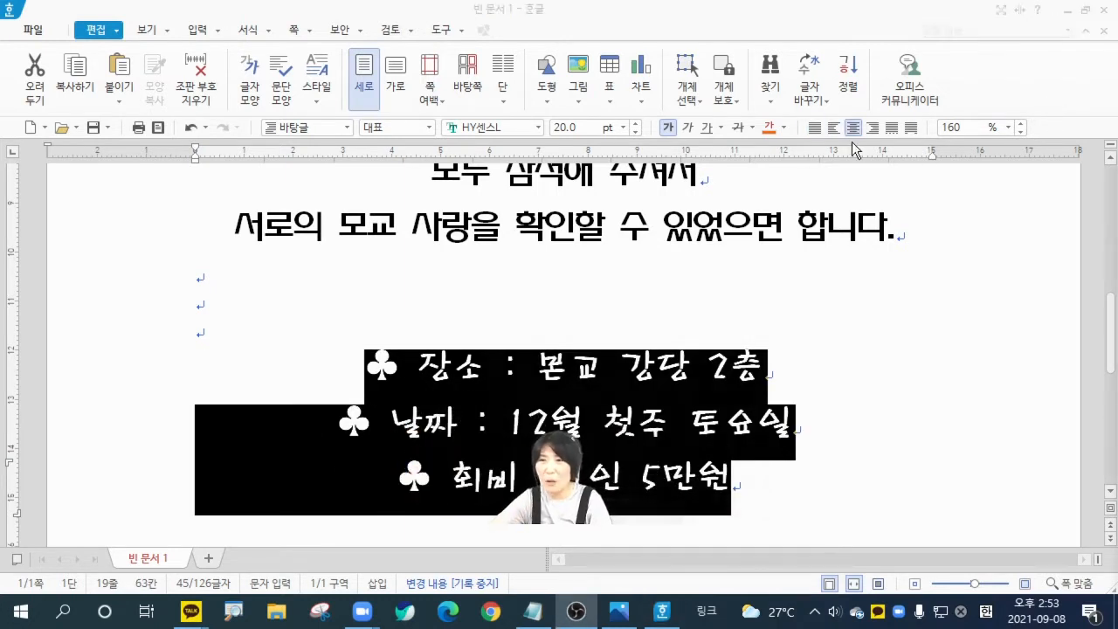
pyautogui.click(814, 127)
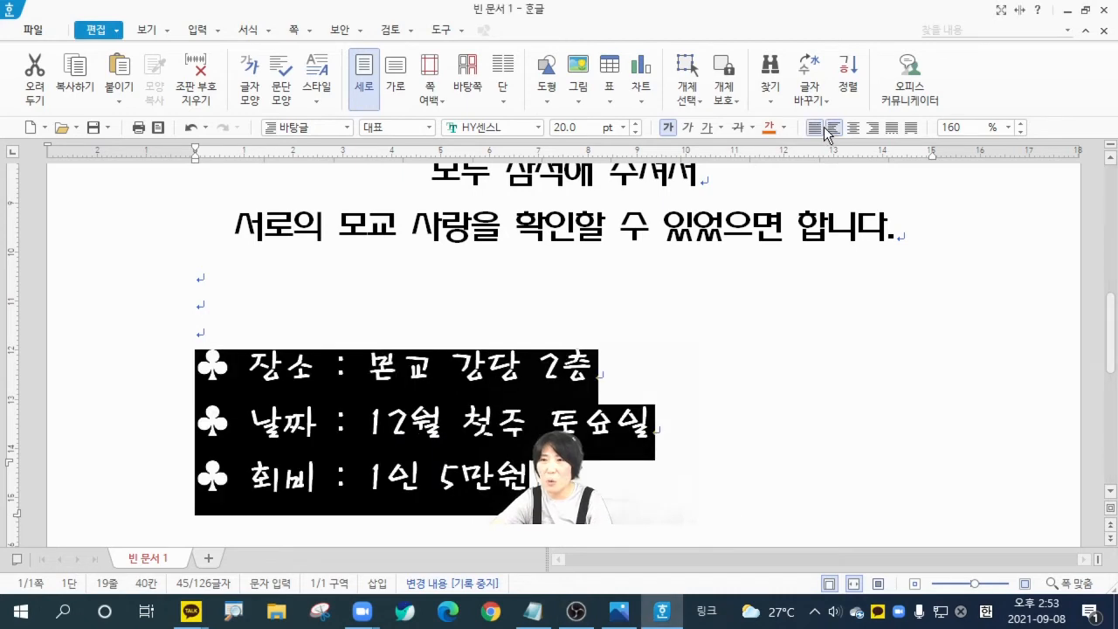
pyautogui.click(281, 87)
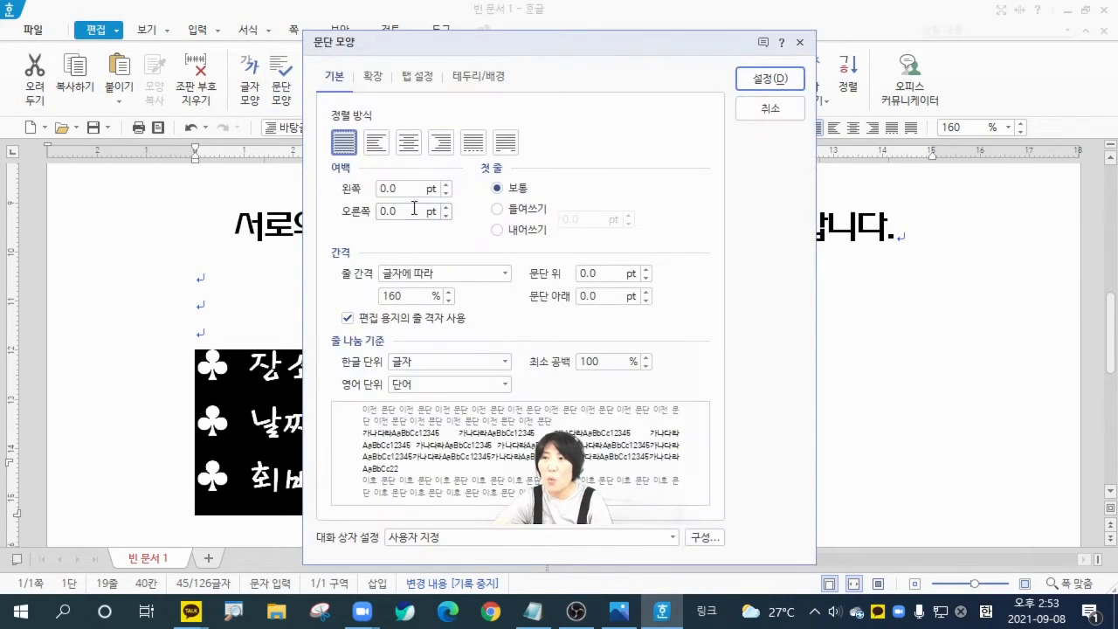
pyautogui.write('50')
pyautogui.press('Return')
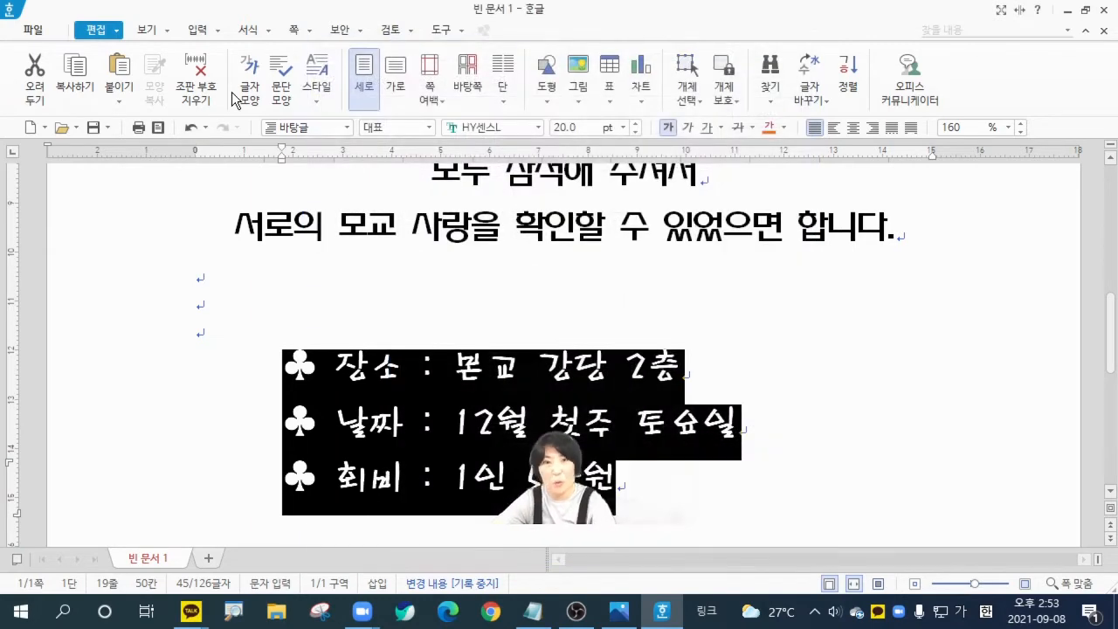
# - Colour "본교 강당", "12월 첫주" and "1인 5만원" in the ♣ lines light violet-blue and set their font to 양재소슬체S
pyautogui.click(380, 335)
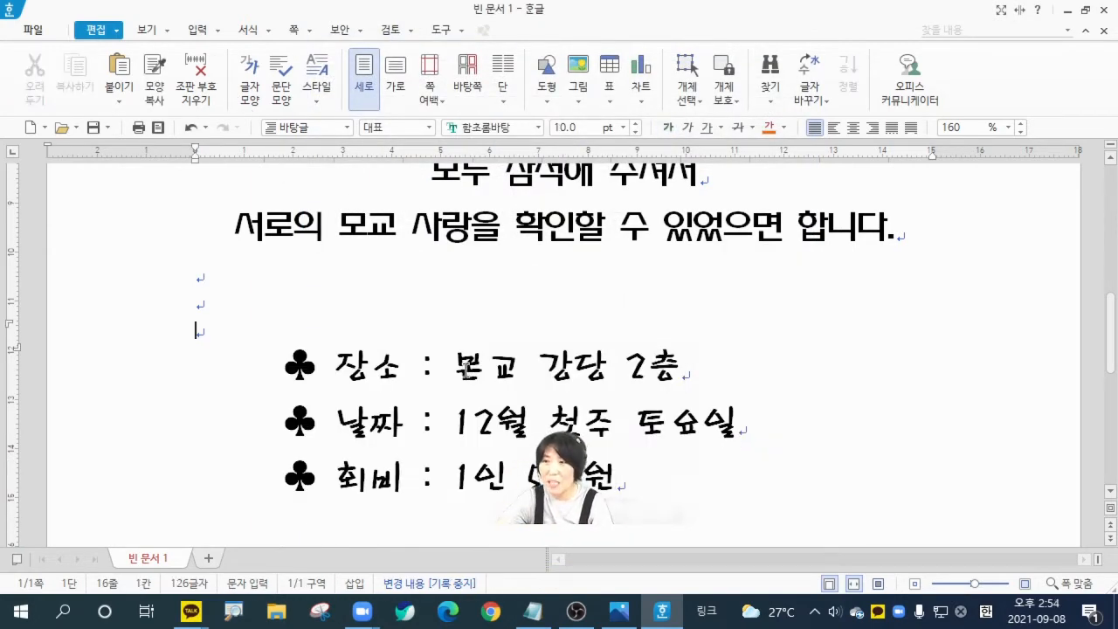
pyautogui.click(686, 381)
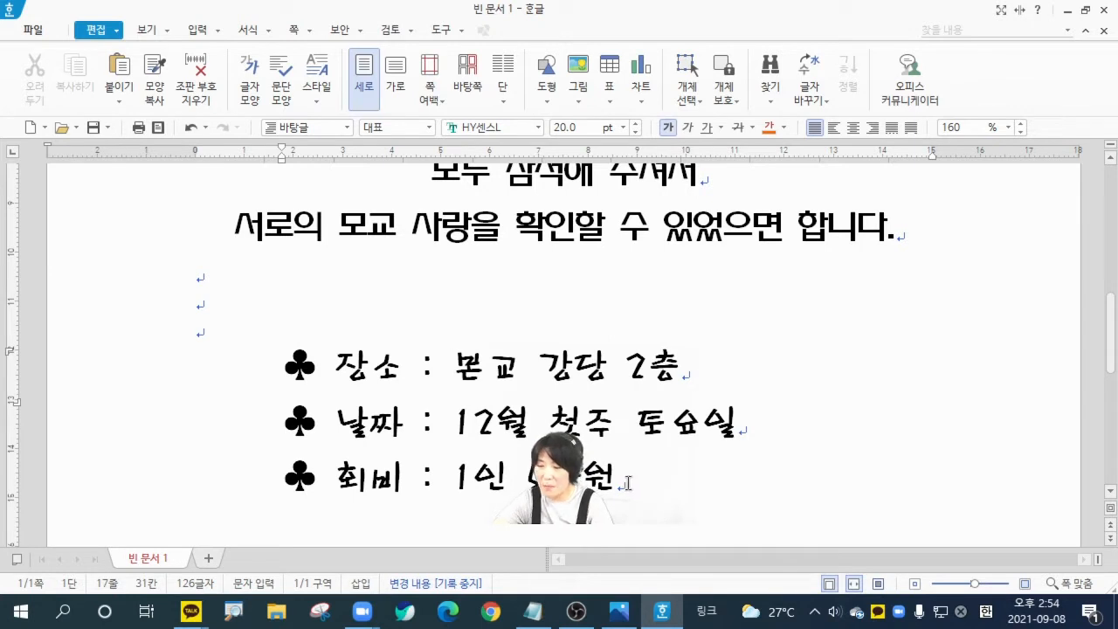
pyautogui.hotkey('shift', 'End')
pyautogui.moveTo(628, 483); pyautogui.dragTo(628, 484)
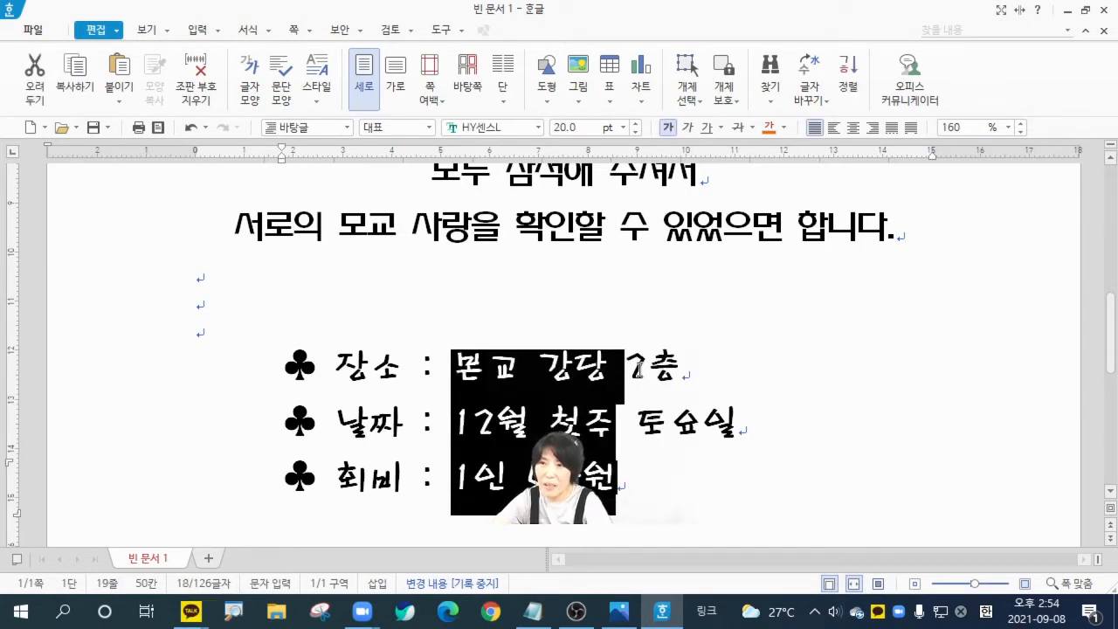
pyautogui.click(785, 127)
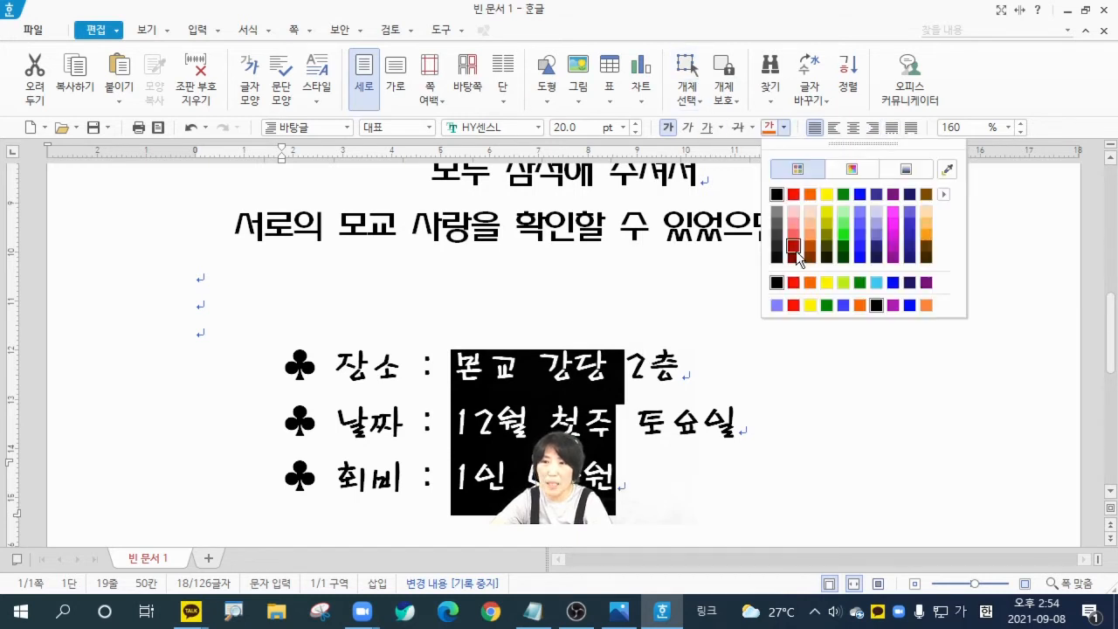
pyautogui.click(784, 304)
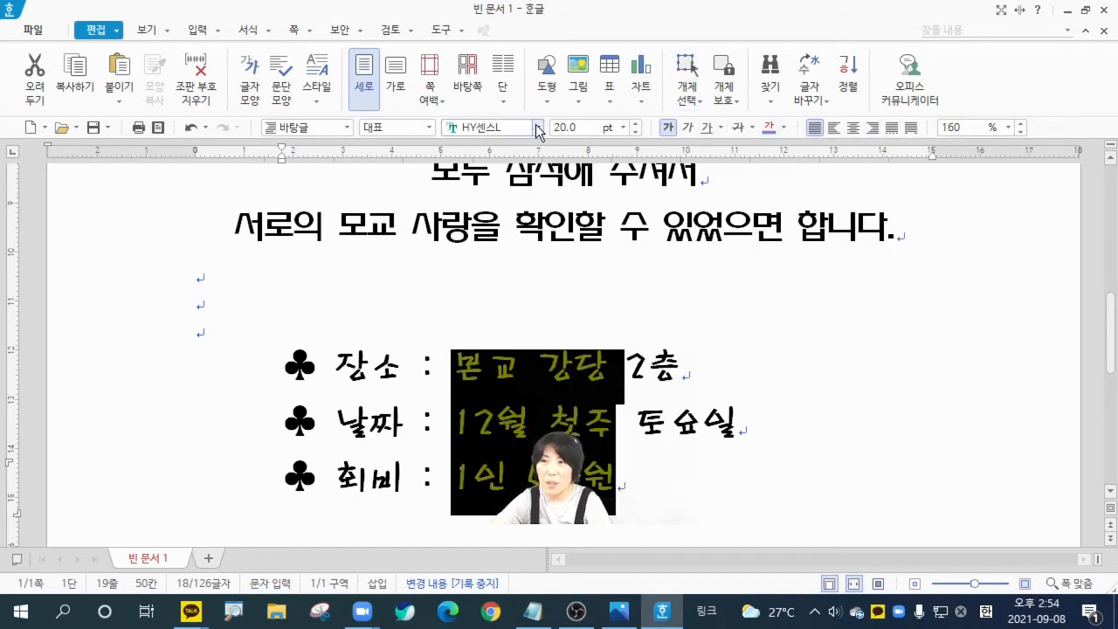
pyautogui.click(537, 128)
pyautogui.click(612, 208)
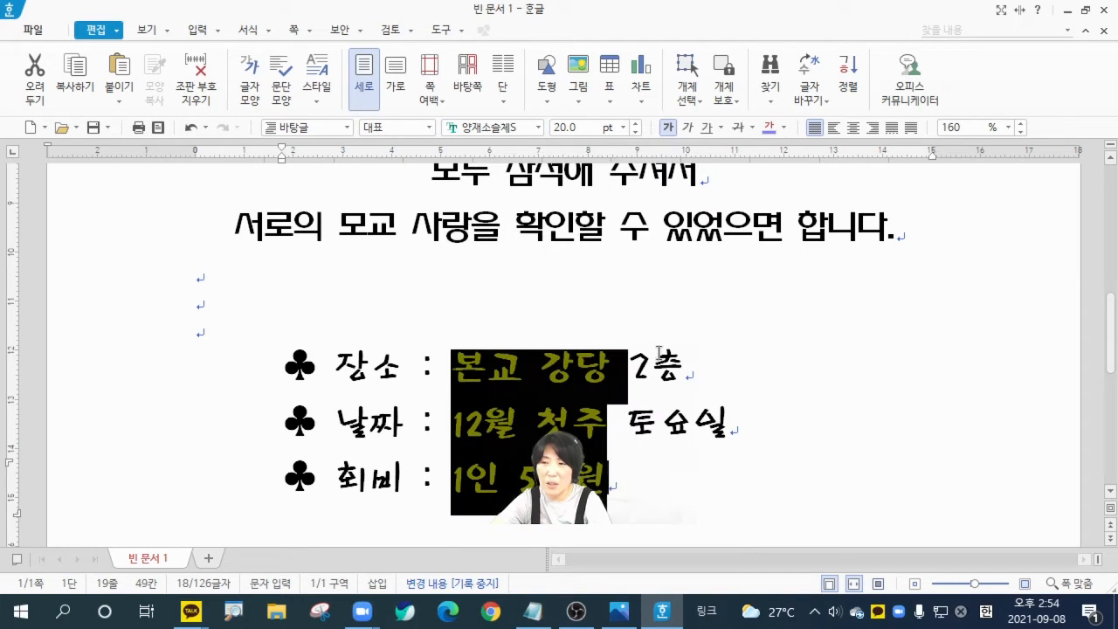
# - Delete "2층" and "토요일" so the venue line reads "본교 강당" and the date line "12월 첫주"
pyautogui.click(635, 383)
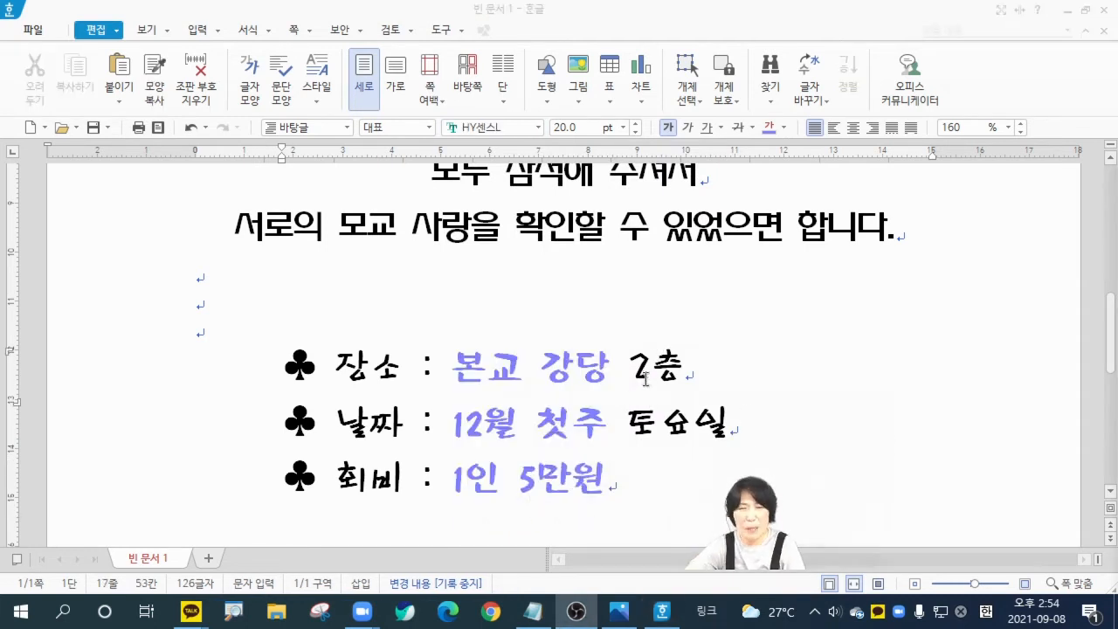
pyautogui.click(578, 370)
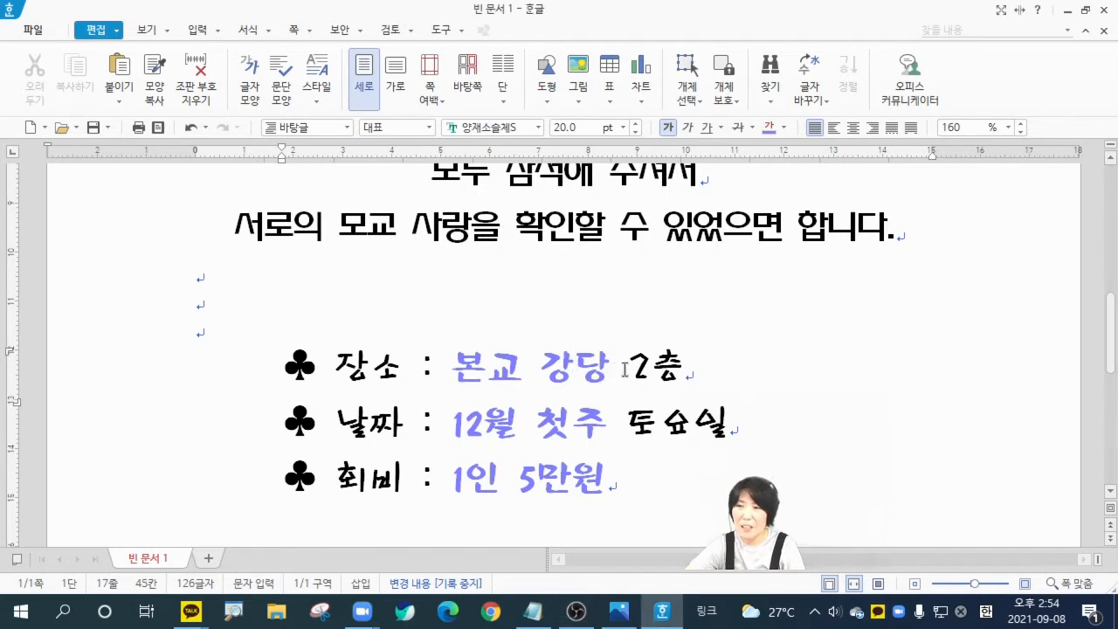
pyautogui.doubleClick(635, 370)
pyautogui.press('Delete')
pyautogui.moveTo(609, 423); pyautogui.dragTo(757, 444)
pyautogui.press('Delete')
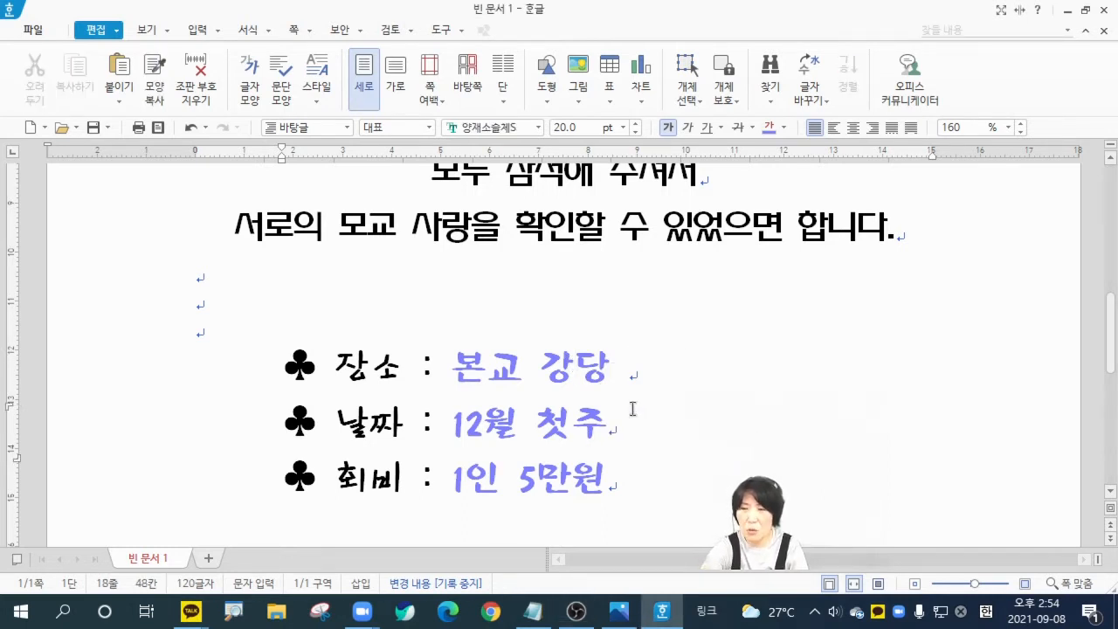
pyautogui.click(656, 371)
pyautogui.press('BackSpace')
pyautogui.press('BackSpace')
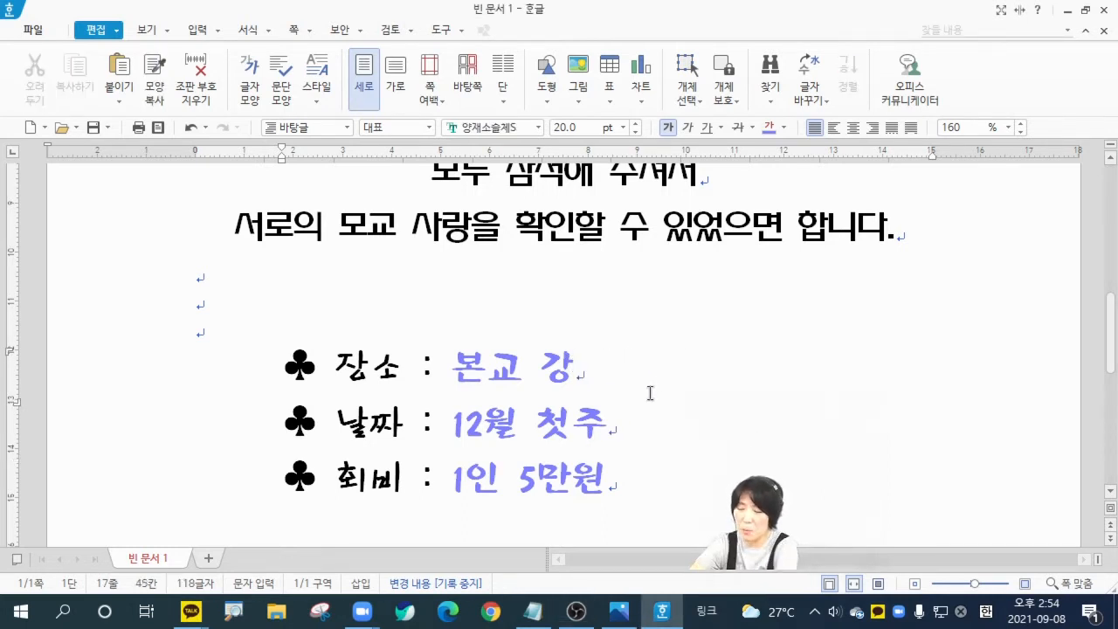
pyautogui.write('당')
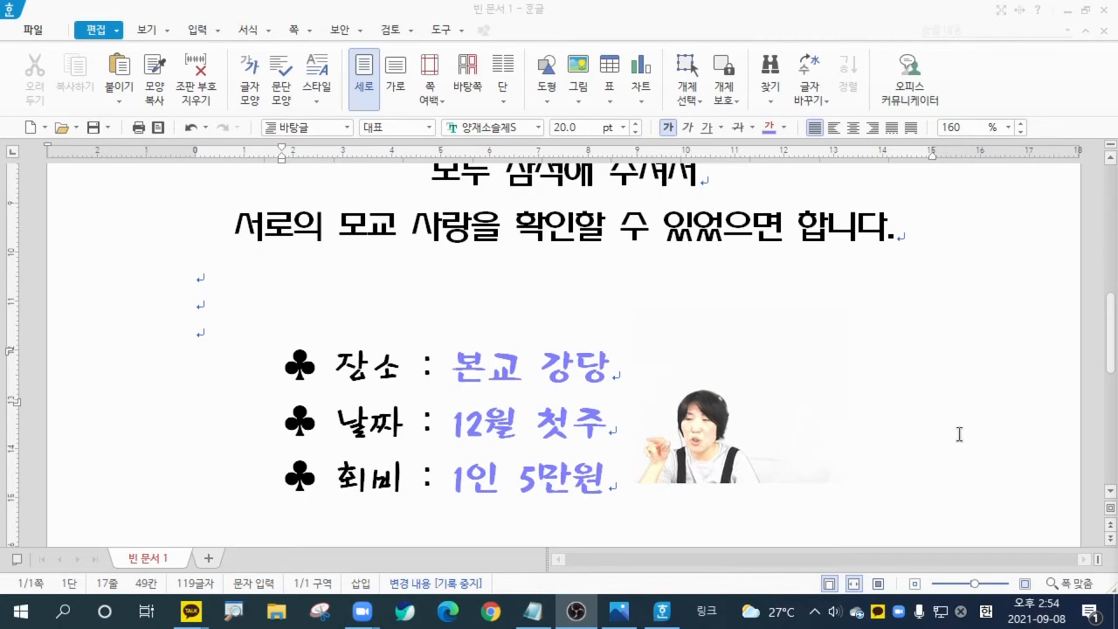
# - Examine the invitation's layout from the greeting to the ♣ lines, on the whole page and at 75% zoom
pyautogui.scroll(10, 958, 434)
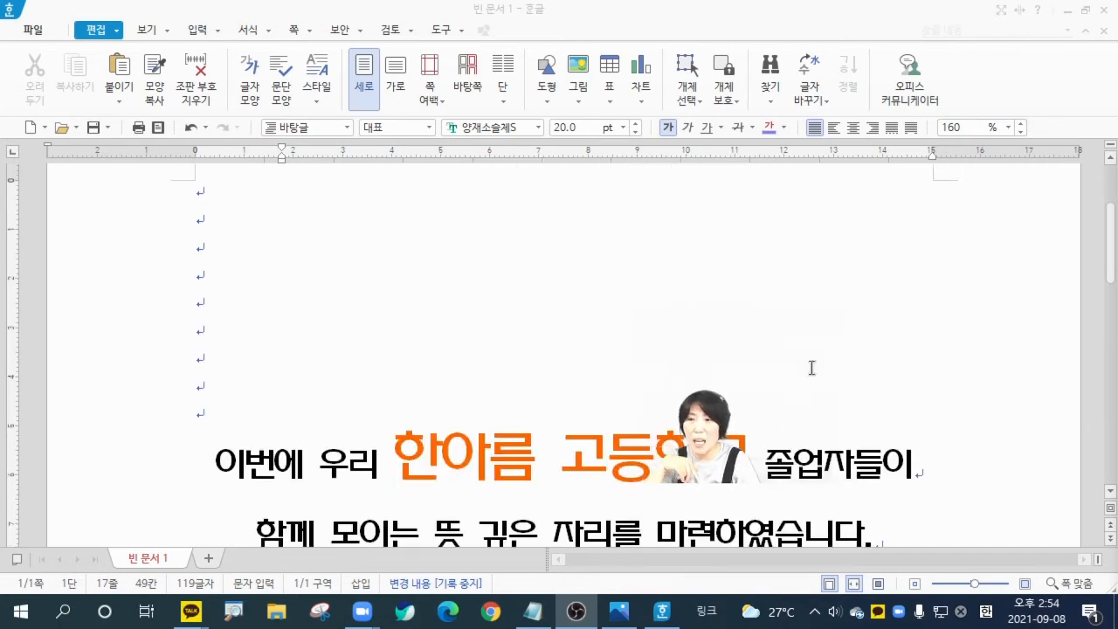
pyautogui.scroll(-8, 812, 368)
pyautogui.scroll(4, 811, 367)
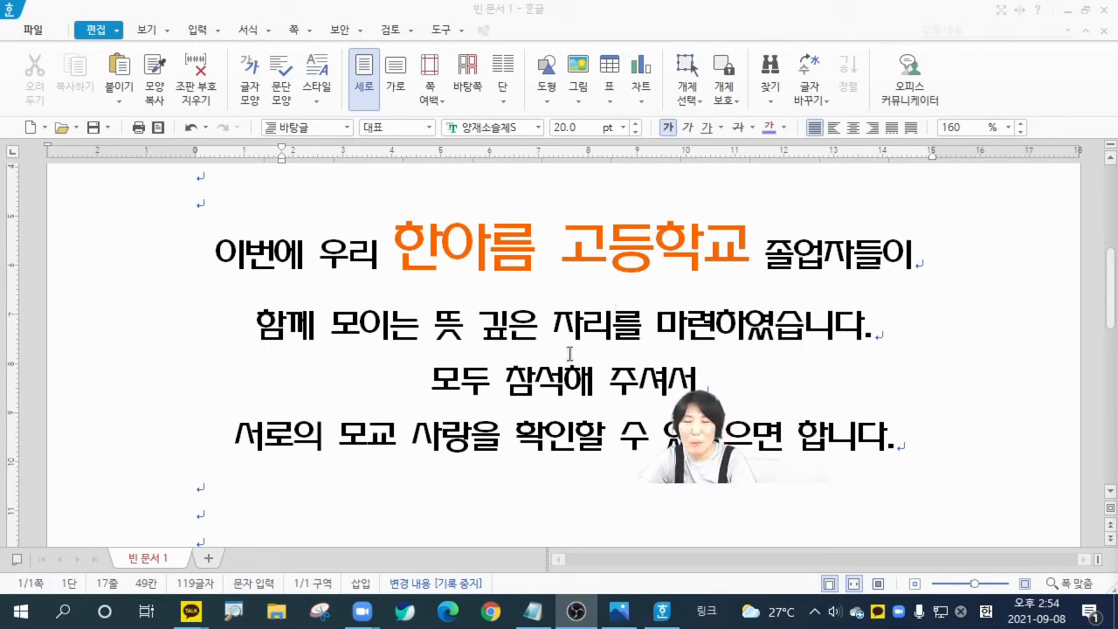
pyautogui.click(879, 584)
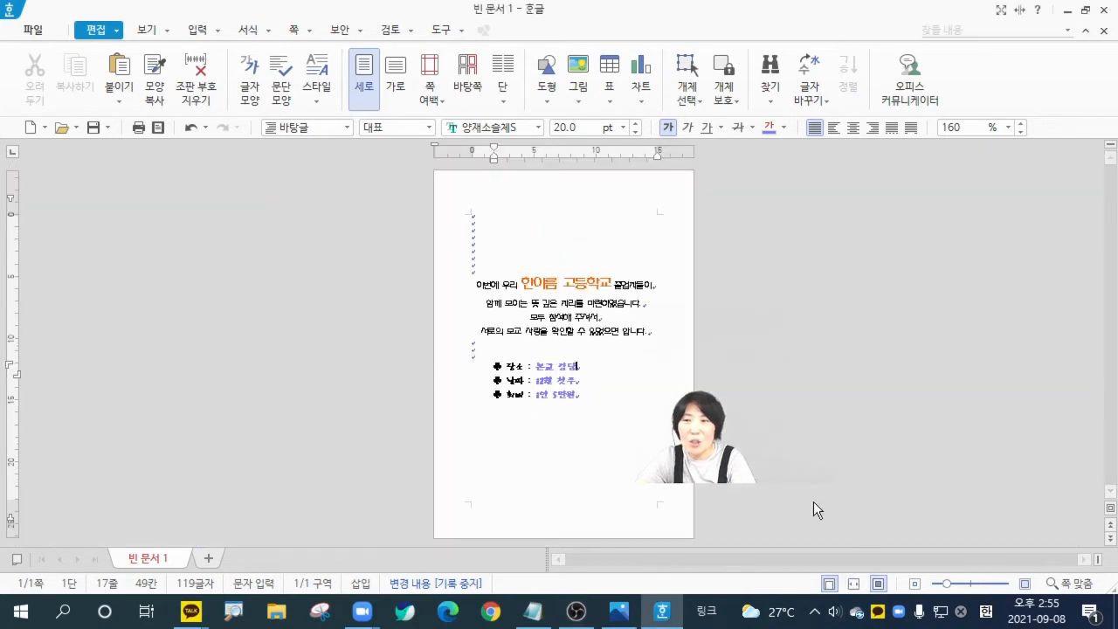
pyautogui.hotkey('alt', 'Tab')
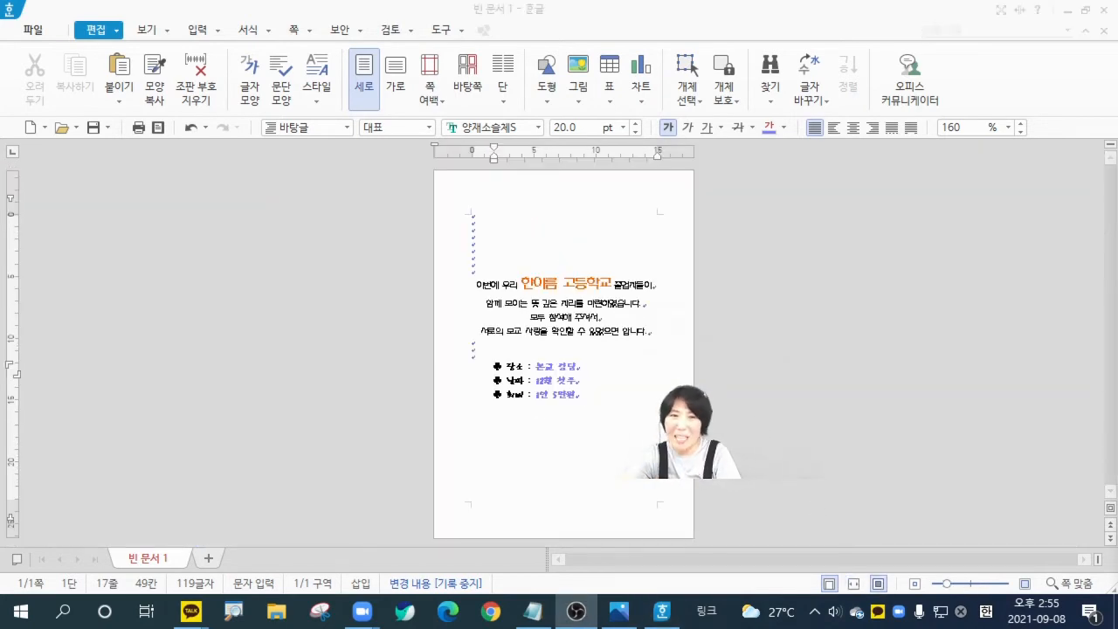
pyautogui.click(1025, 584)
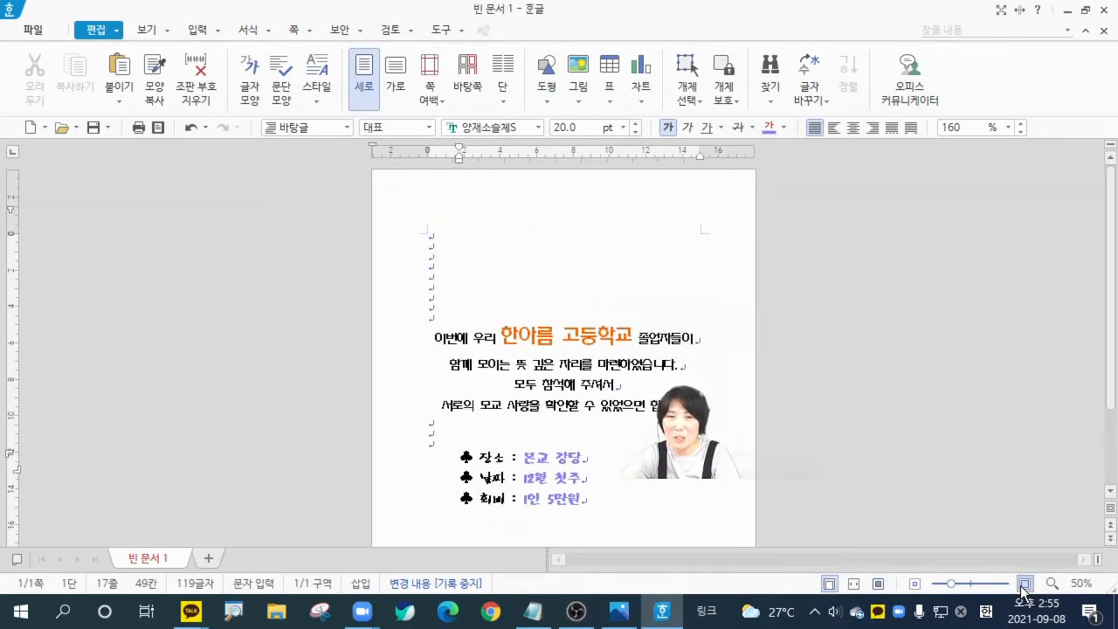
pyautogui.click(1025, 585)
pyautogui.click(1025, 585)
pyautogui.click(1025, 585)
pyautogui.click(1025, 586)
pyautogui.hotkey('alt', 'Tab')
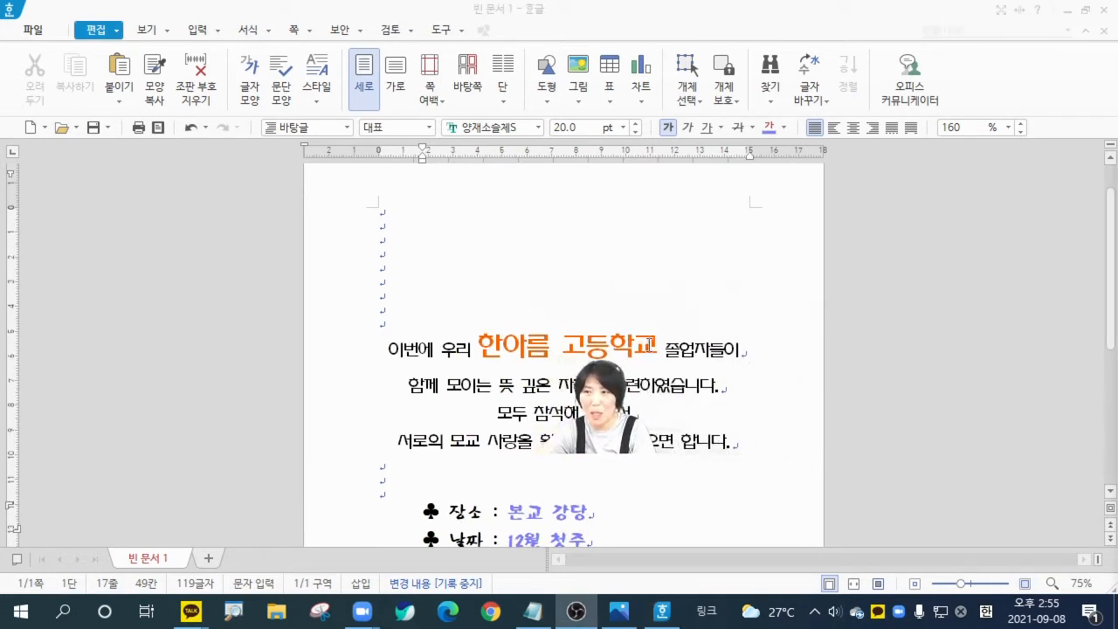
# - Insert a 누름틀 click-here field after "한" of "한아름 고등학교" in the first greeting line
pyautogui.click(501, 348)
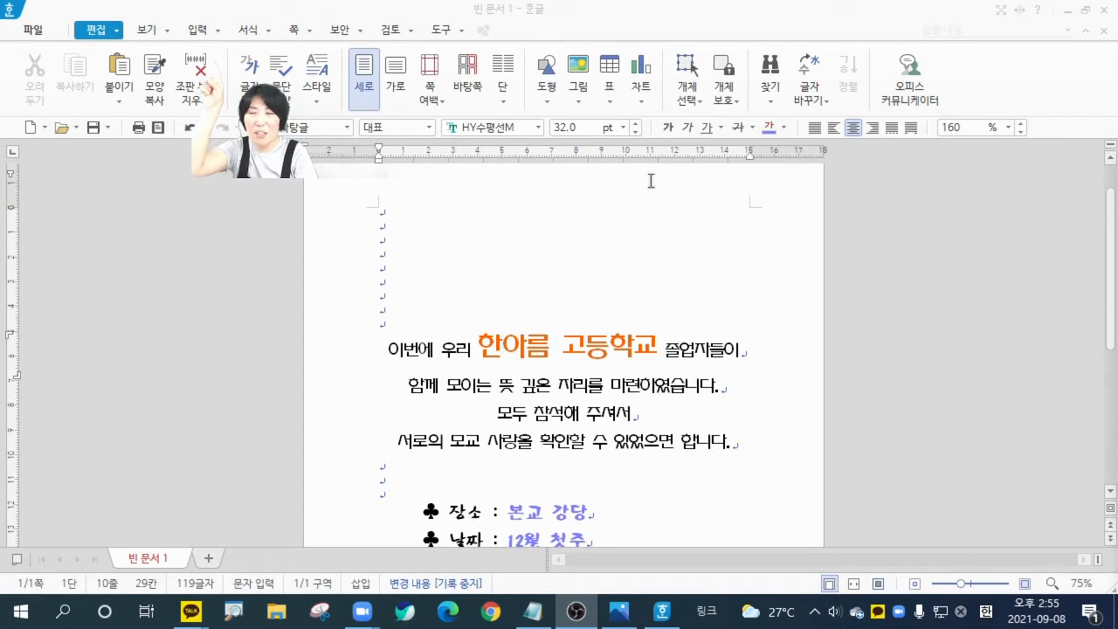
pyautogui.click(196, 29)
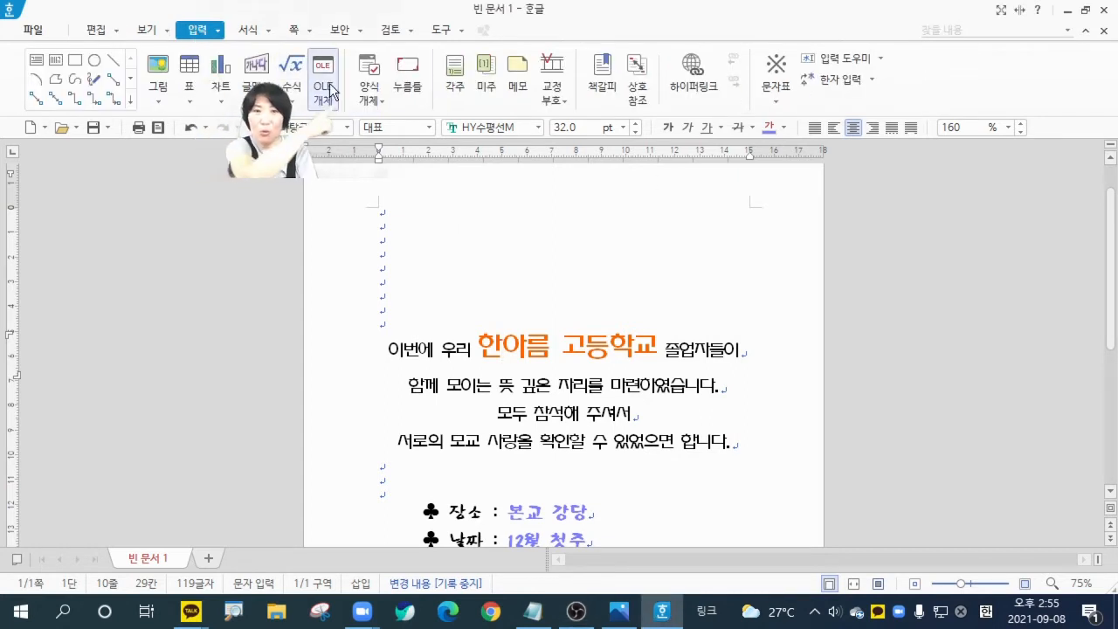
pyautogui.click(413, 81)
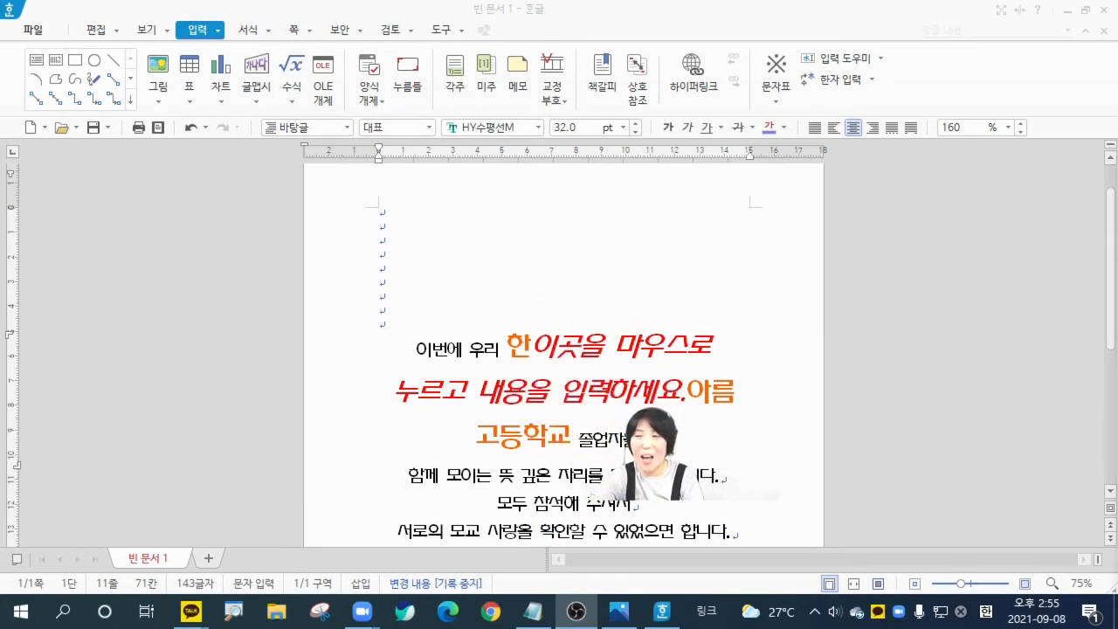
pyautogui.click(578, 347)
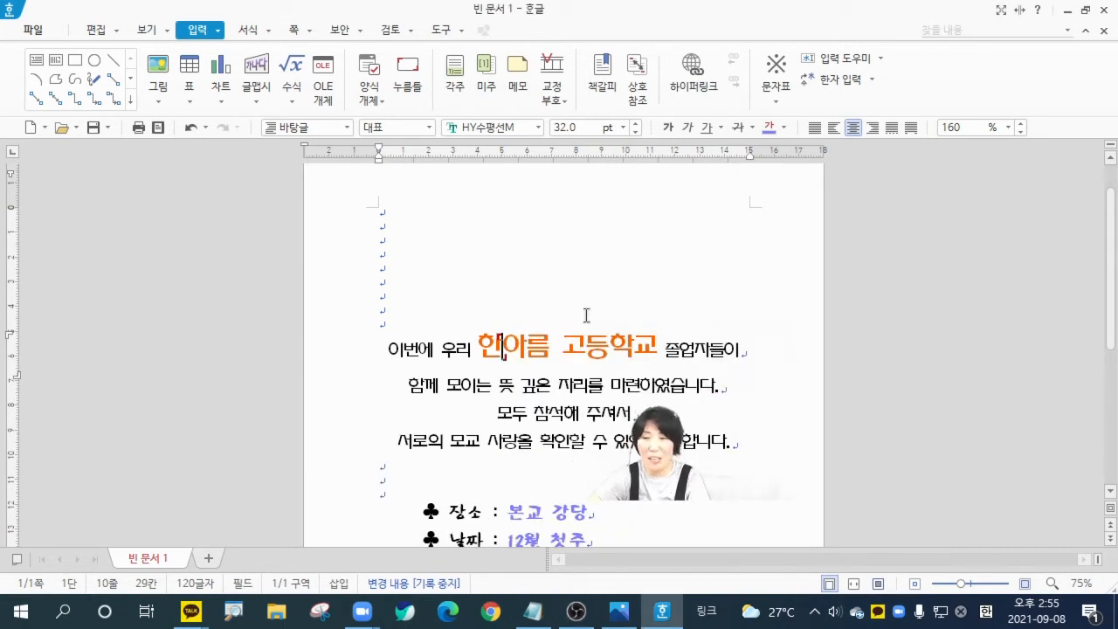
pyautogui.click(782, 345)
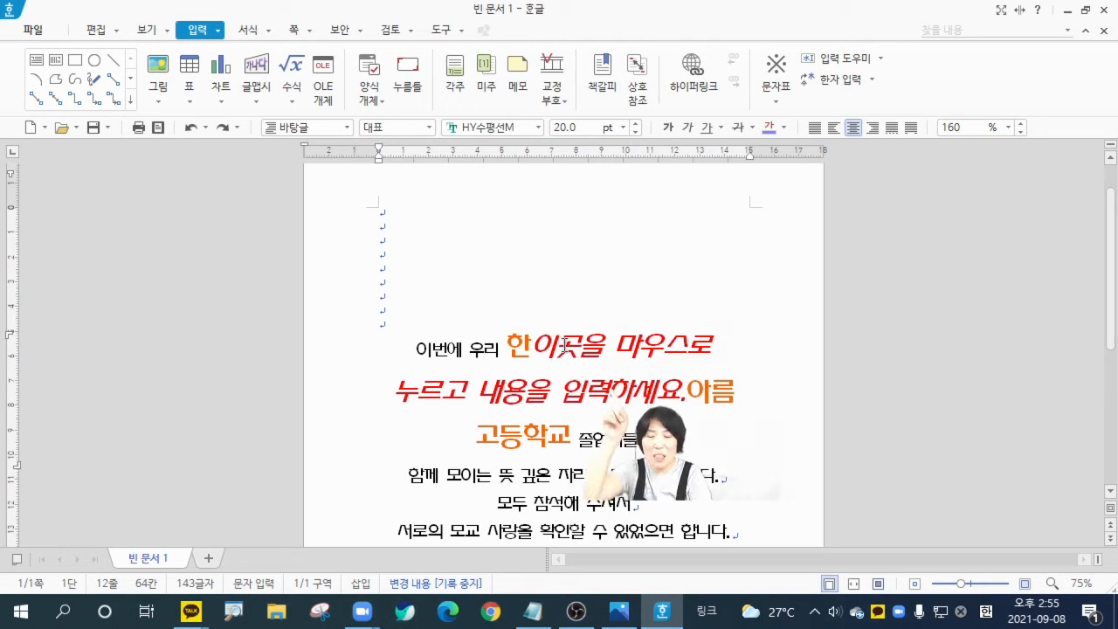
pyautogui.rightClick(565, 344)
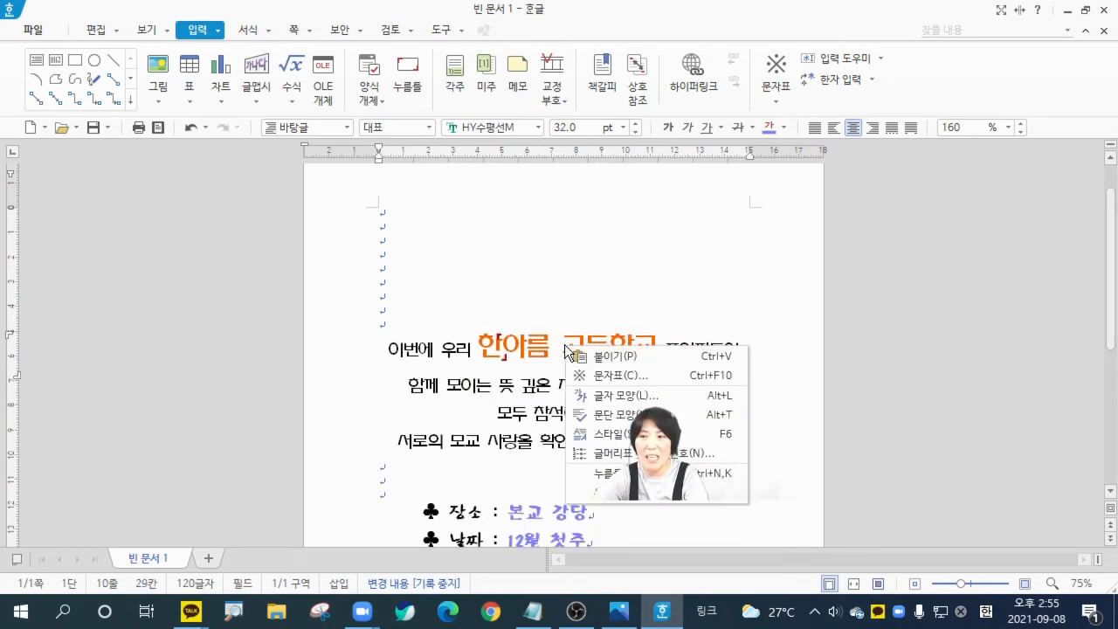
pyautogui.press('Escape')
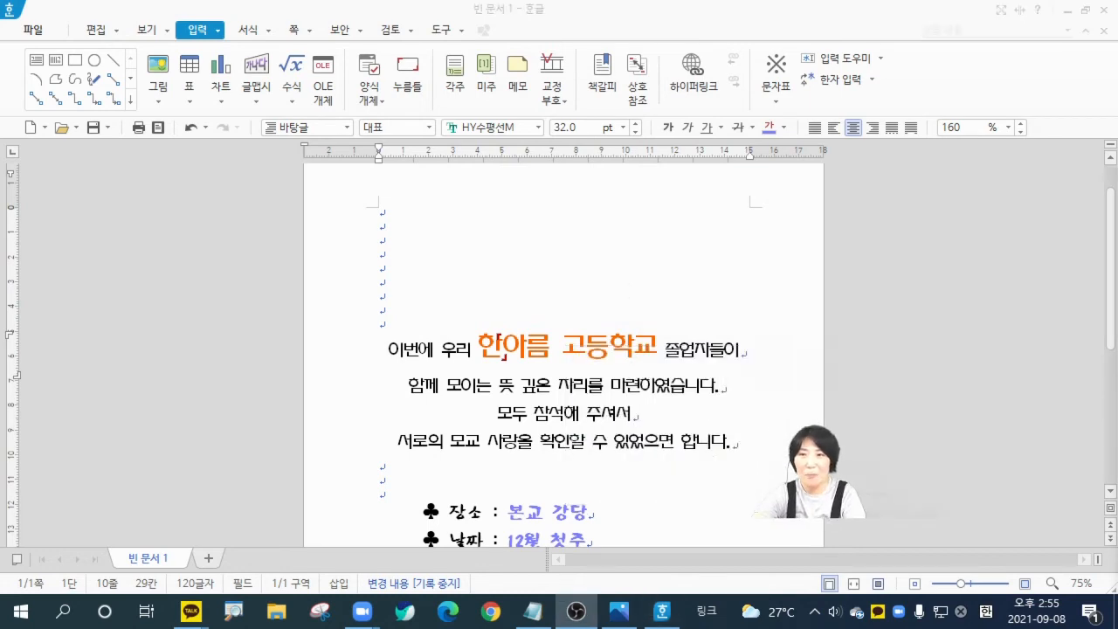
pyautogui.rightClick(502, 340)
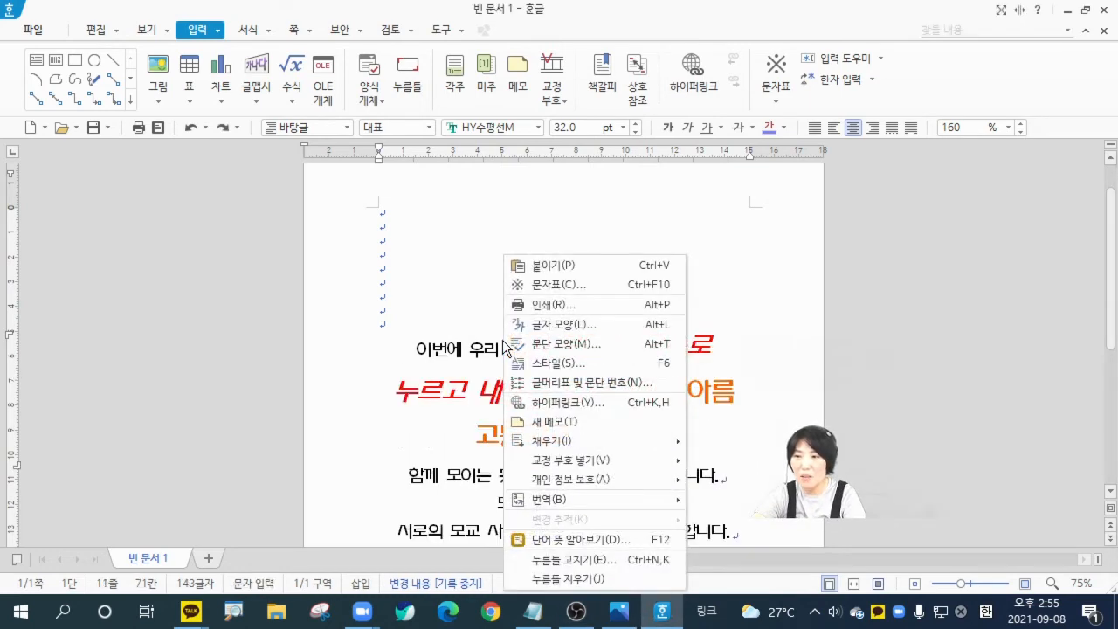
pyautogui.press('Escape')
# - Change the guide text of the click-here field in the first greeting line to "[학교 이름 입력]"
pyautogui.rightClick(567, 347)
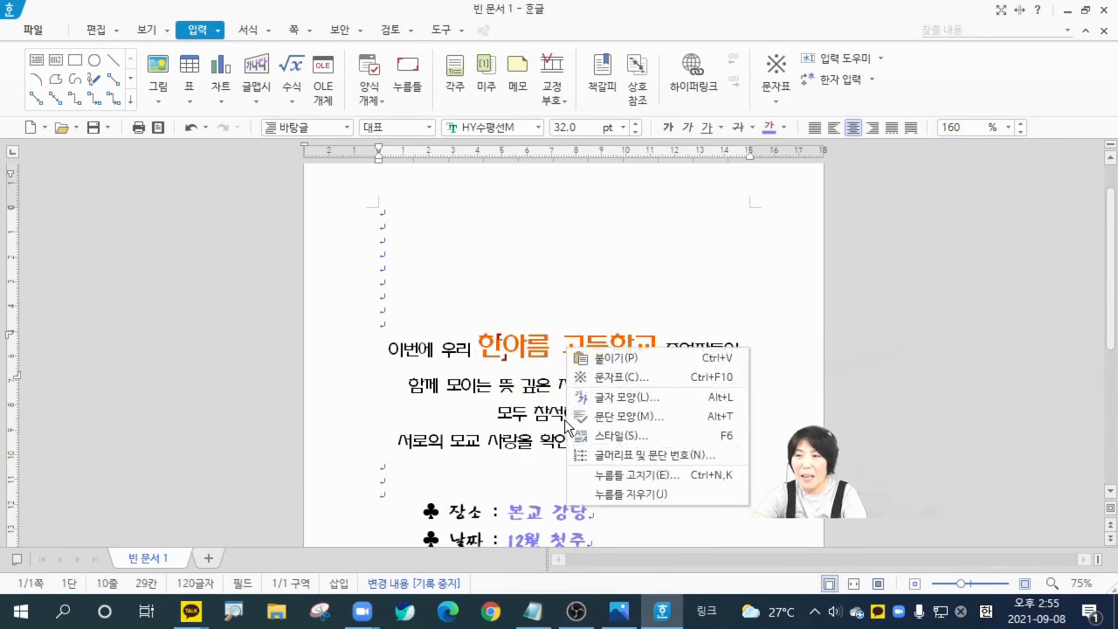
pyautogui.click(652, 474)
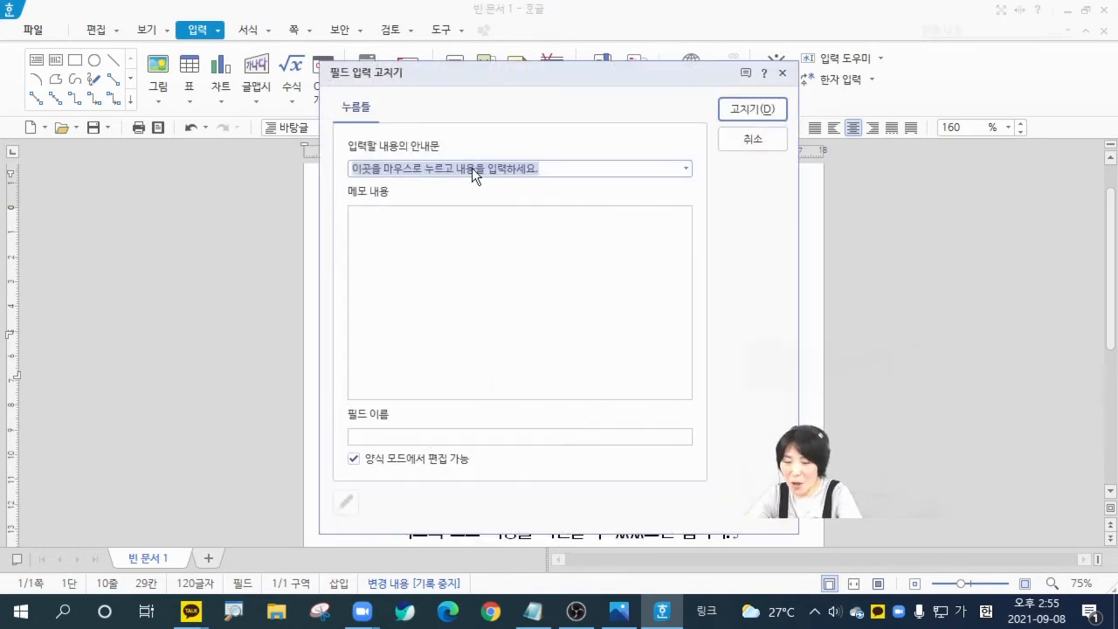
pyautogui.write('[학')
pyautogui.write('교 ㅂ')
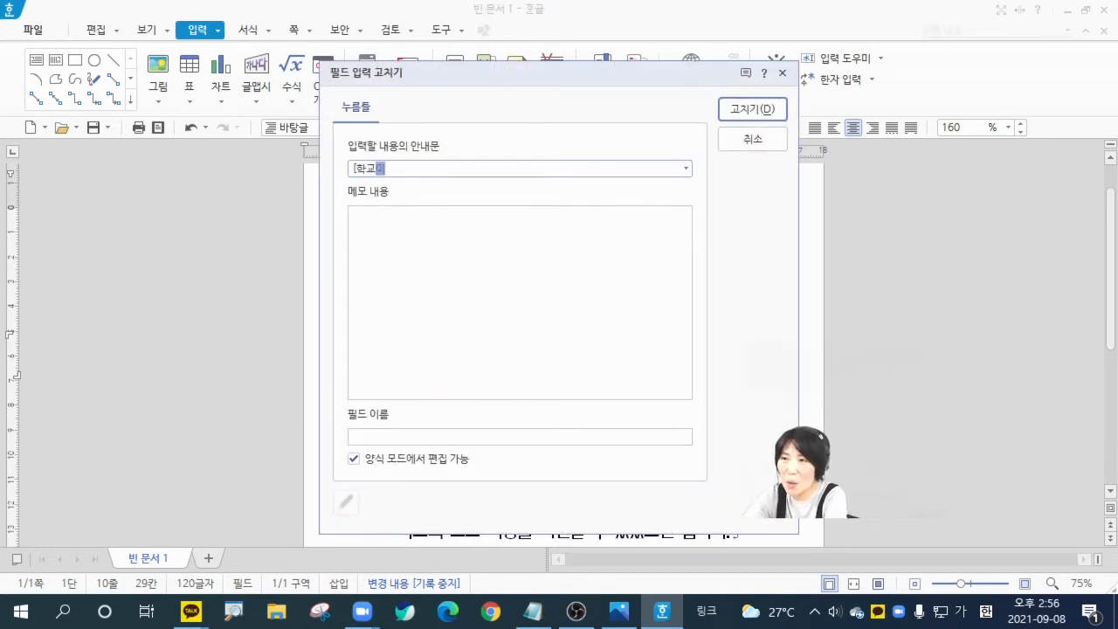
pyautogui.write('름 입력]')
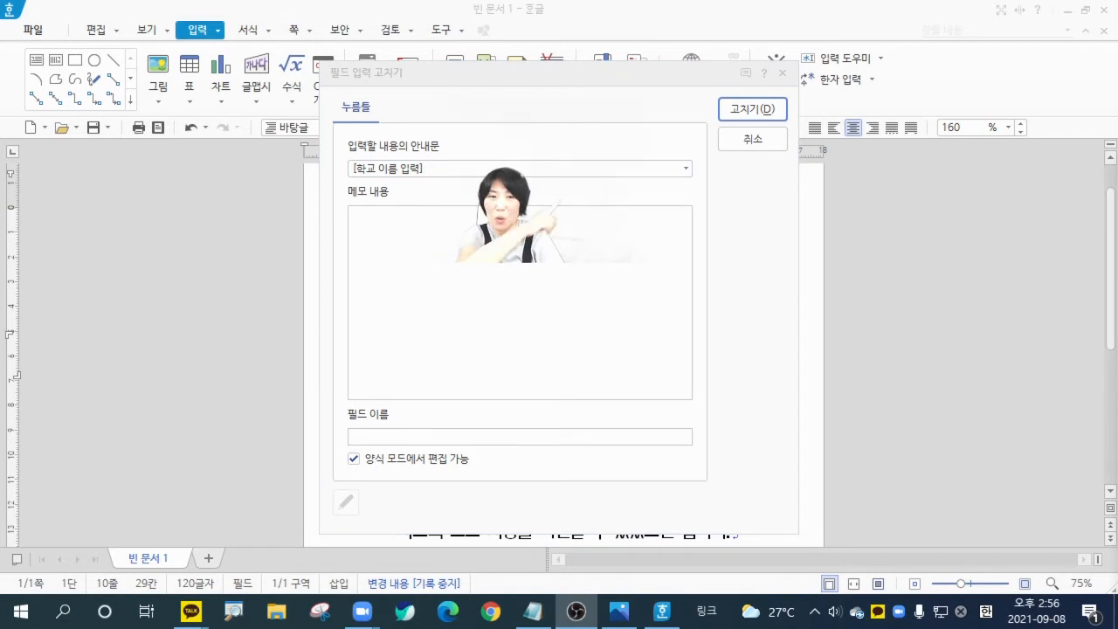
pyautogui.click(725, 115)
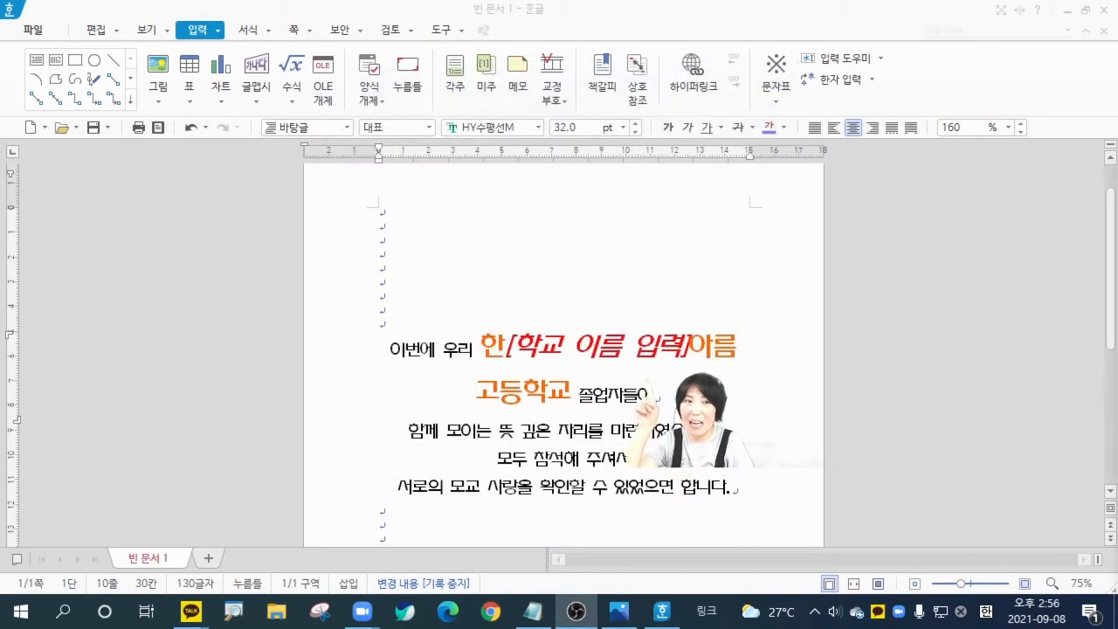
# - Delete the fixed text "한아름 고등학교" around the click-here field, leaving only the field before "졸업자들이"
pyautogui.click(505, 350)
pyautogui.press('BackSpace')
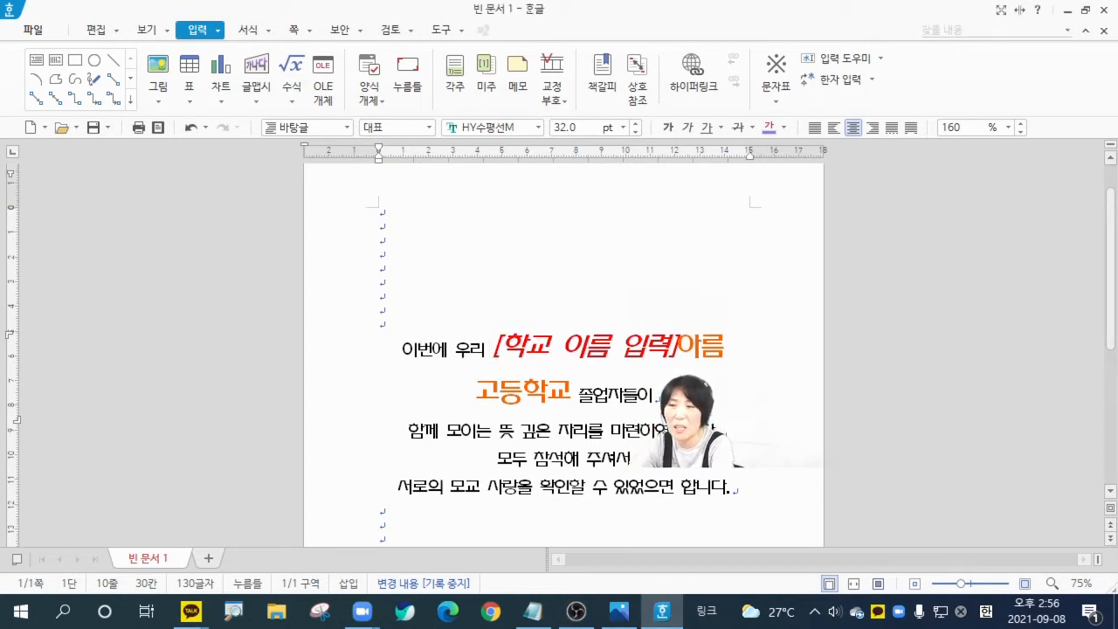
pyautogui.click(581, 387)
pyautogui.press('BackSpace')
pyautogui.press('BackSpace')
pyautogui.press('BackSpace')
pyautogui.press('BackSpace')
pyautogui.press('BackSpace')
pyautogui.press('BackSpace')
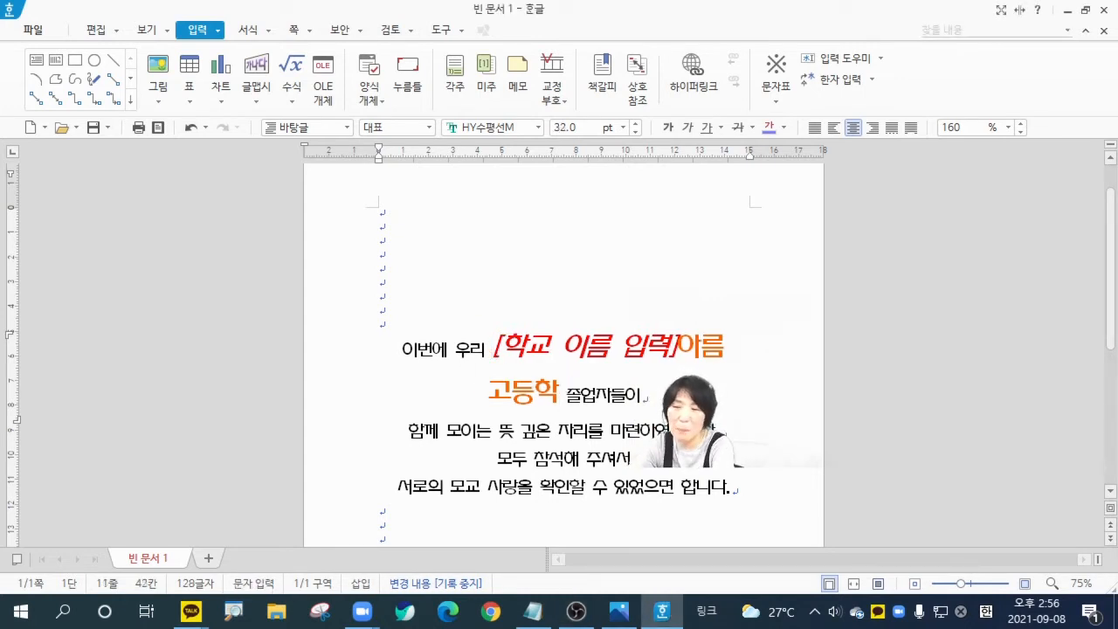
pyautogui.press('BackSpace')
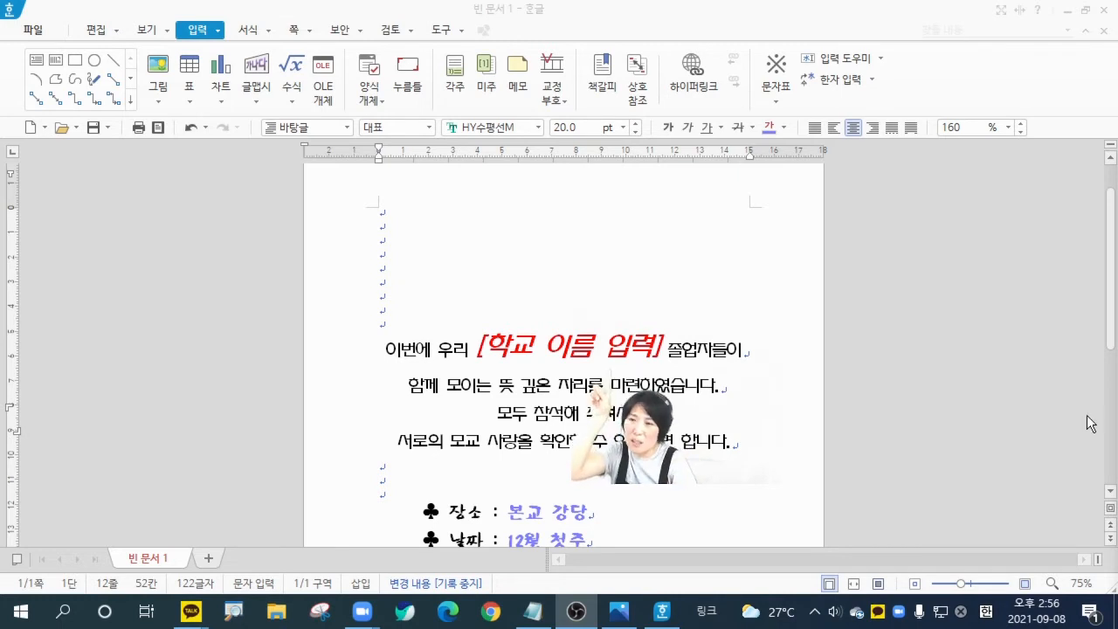
# - Fill the click-here field in the first greeting line with "한아름 고등학교"
pyautogui.click(540, 346)
pyautogui.write('하')
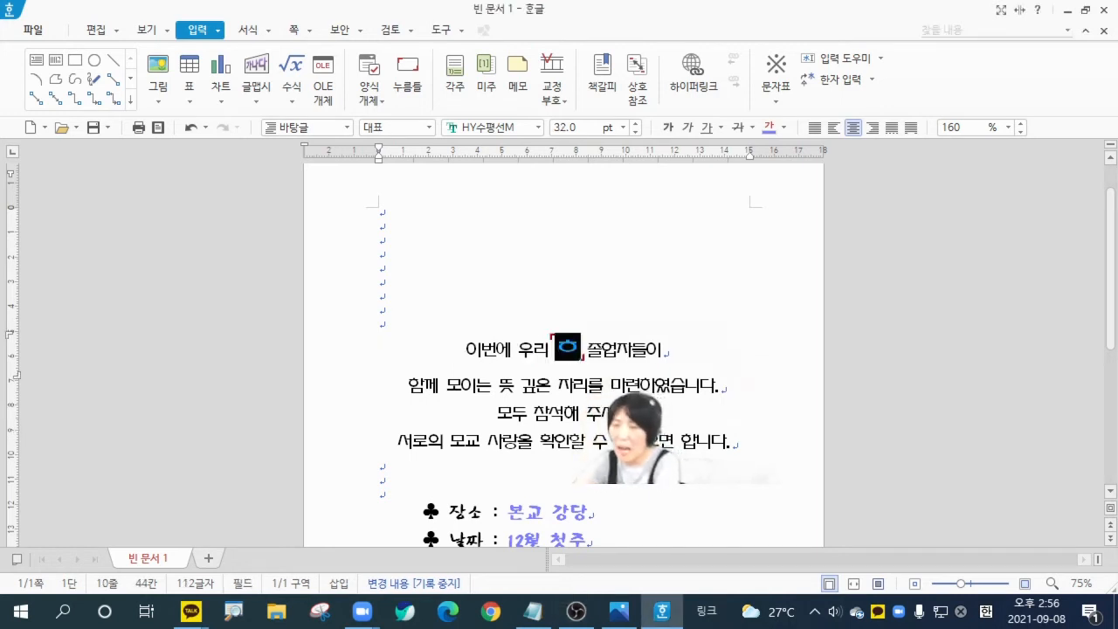
pyautogui.write('아름')
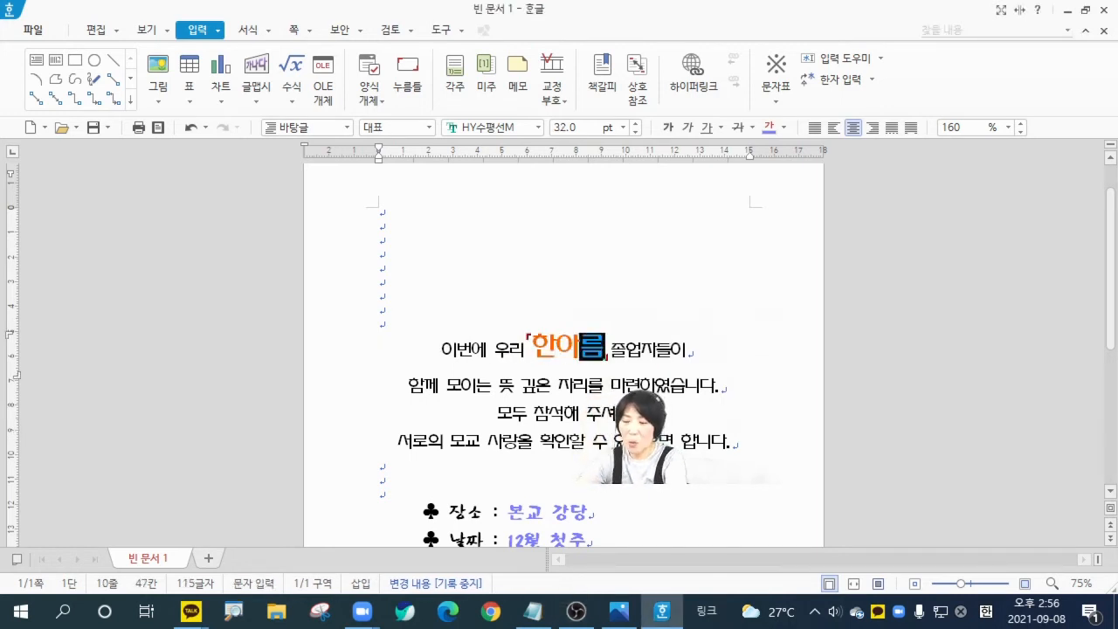
pyautogui.write(' 고등학교')
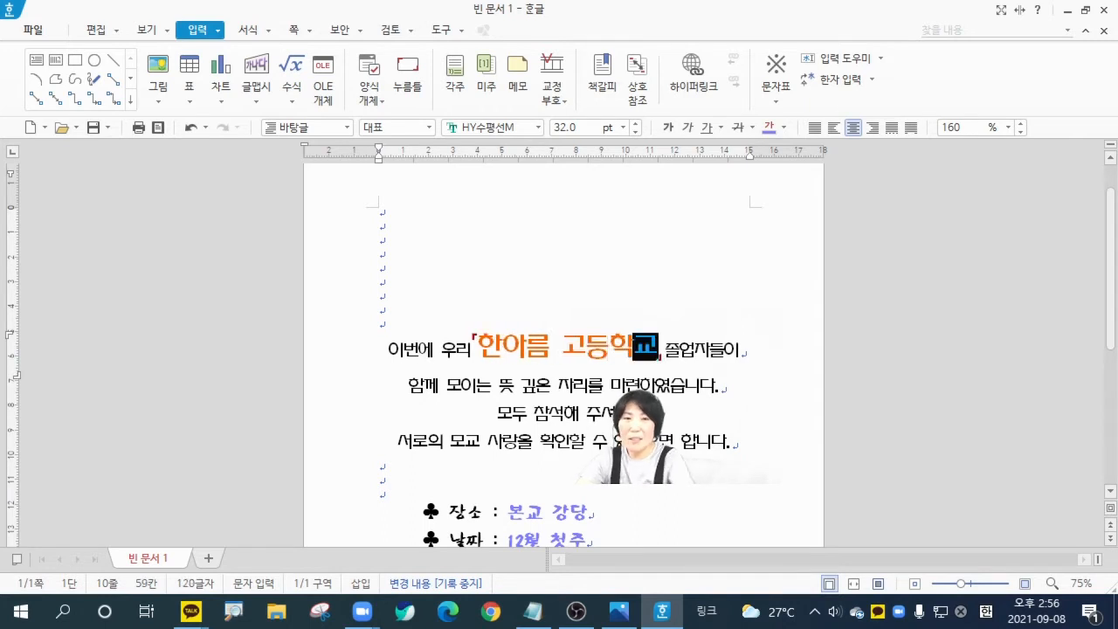
pyautogui.click(828, 391)
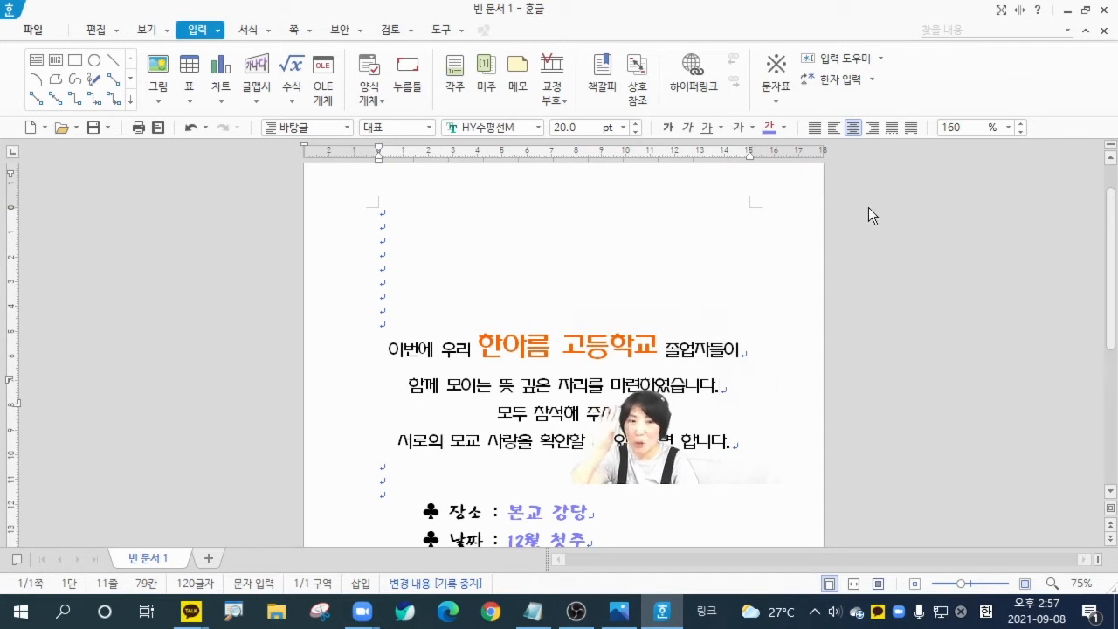
# - Close the current document without saving and open 동문회서식1-1.hwp from the desktop
pyautogui.click(1105, 11)
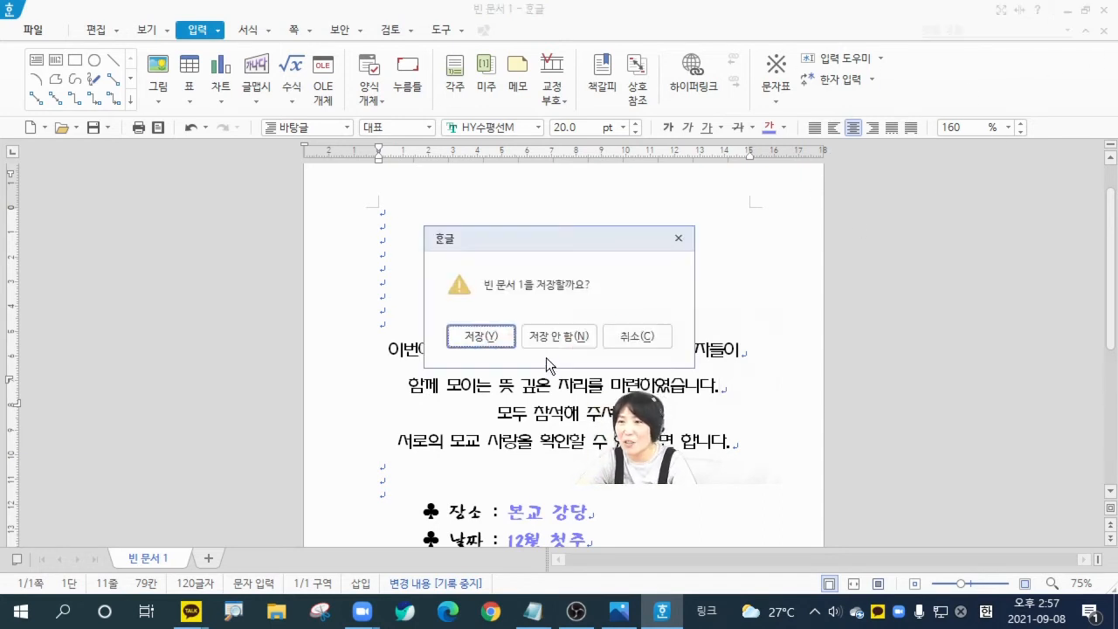
pyautogui.click(567, 334)
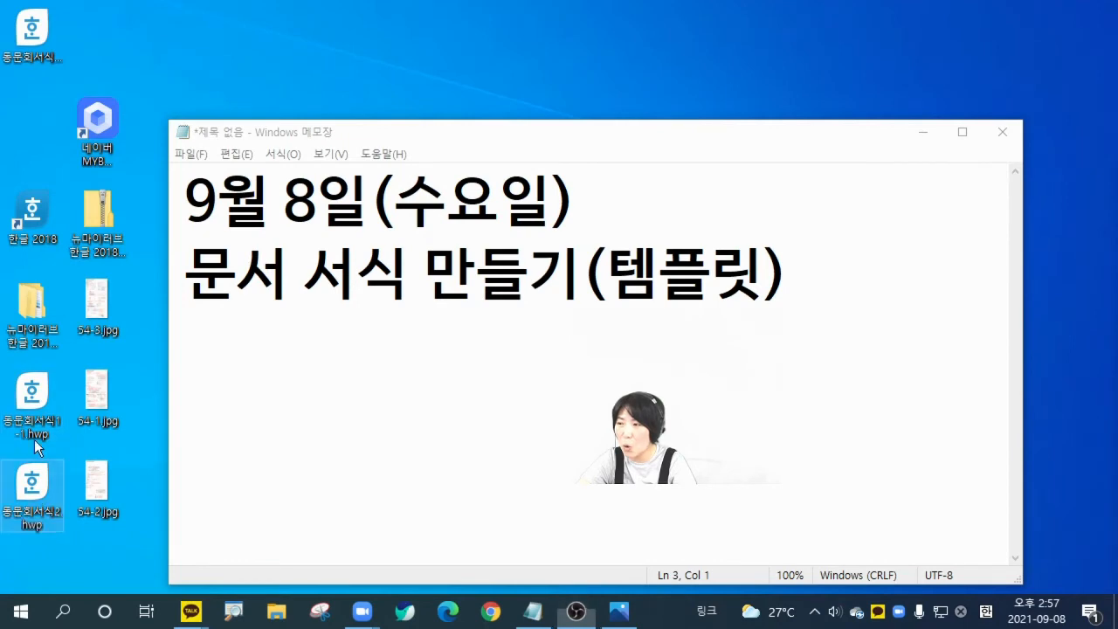
pyautogui.doubleClick(36, 396)
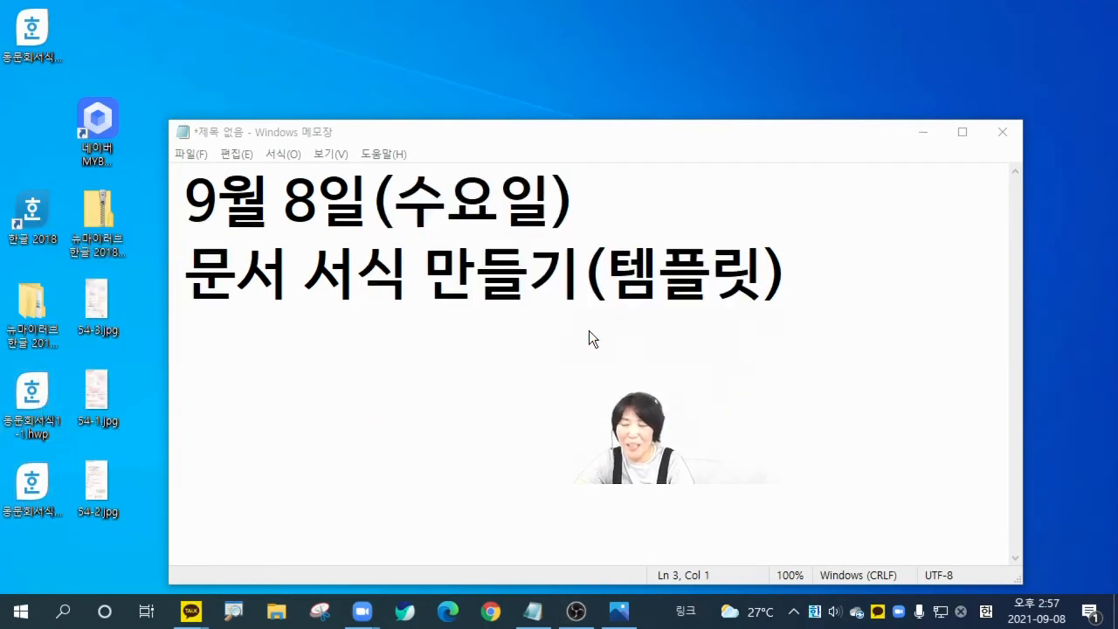
# - Fill the click-here field of the 장소 line with "본교"
pyautogui.scroll(-3, 667, 302)
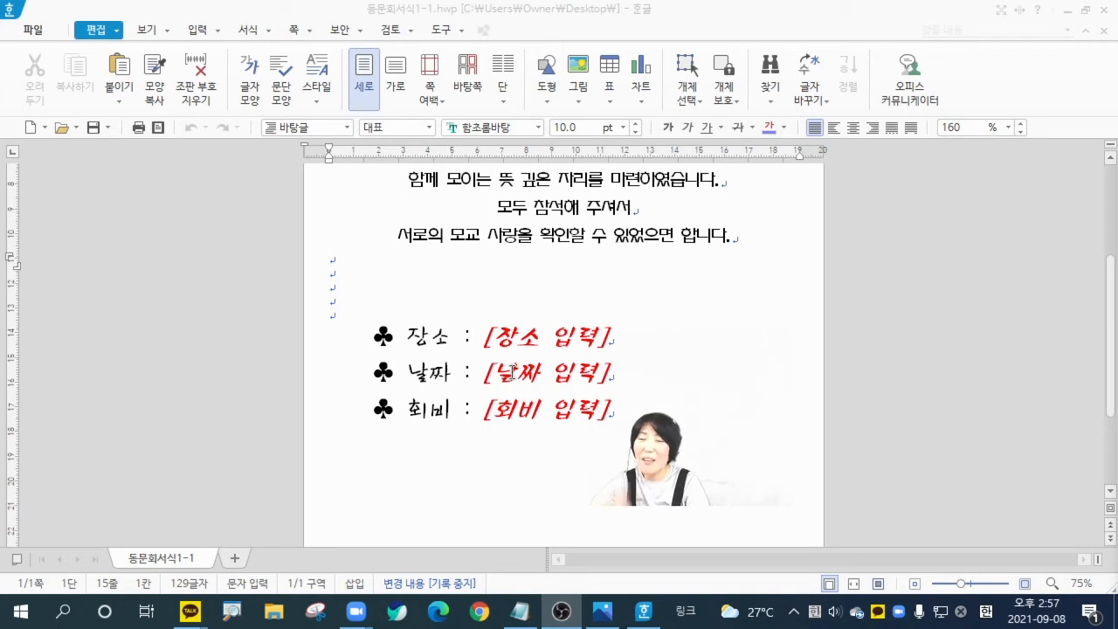
pyautogui.scroll(3, 511, 383)
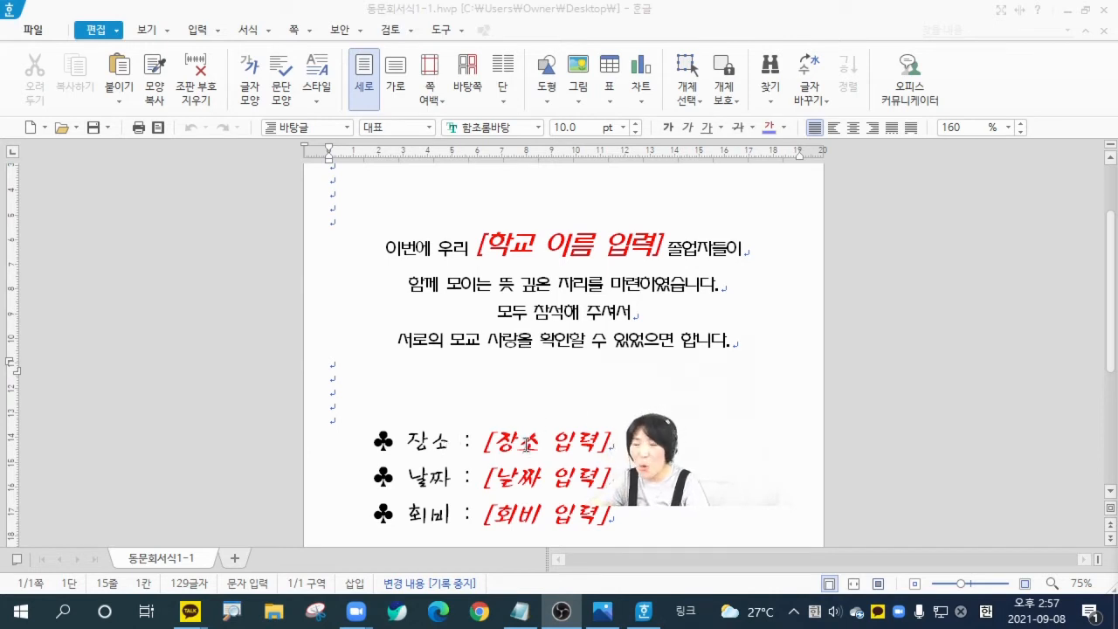
pyautogui.click(527, 443)
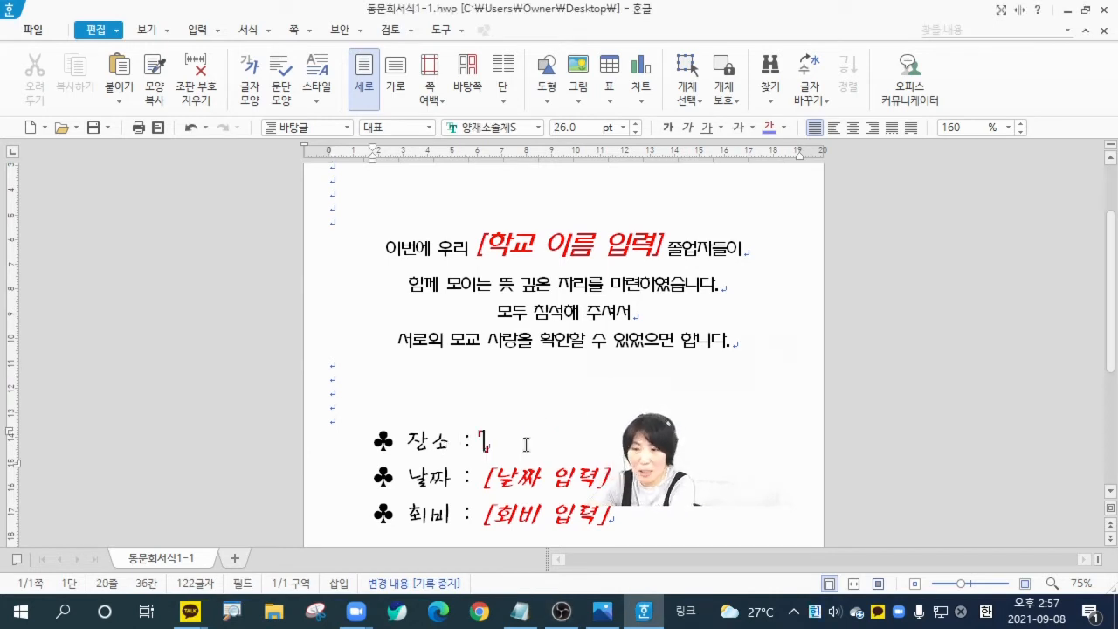
pyautogui.write('본교')
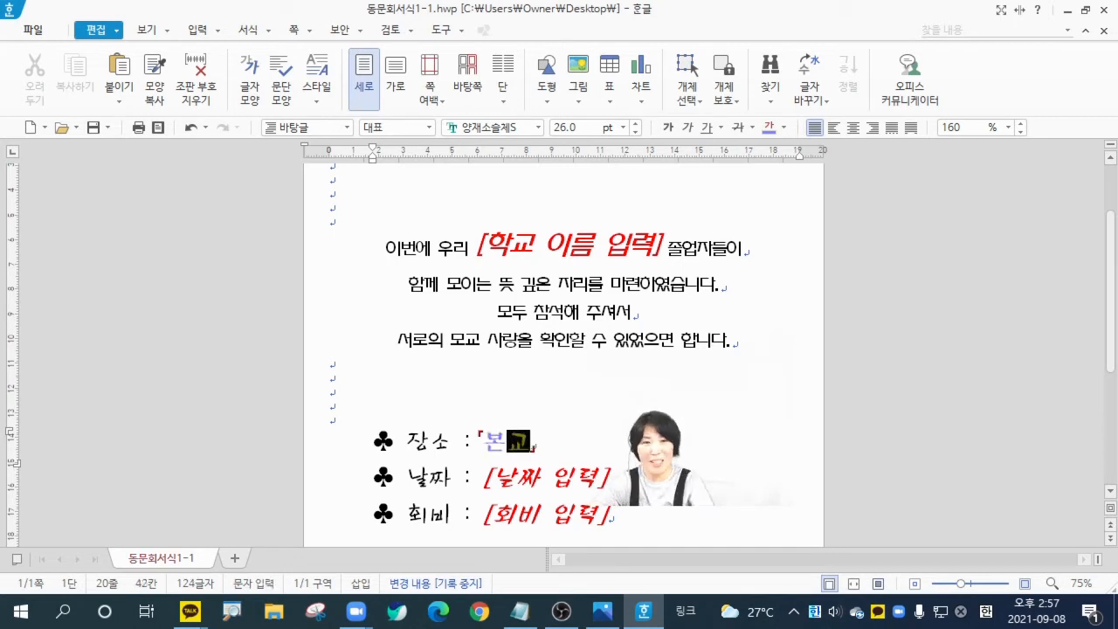
pyautogui.click(823, 391)
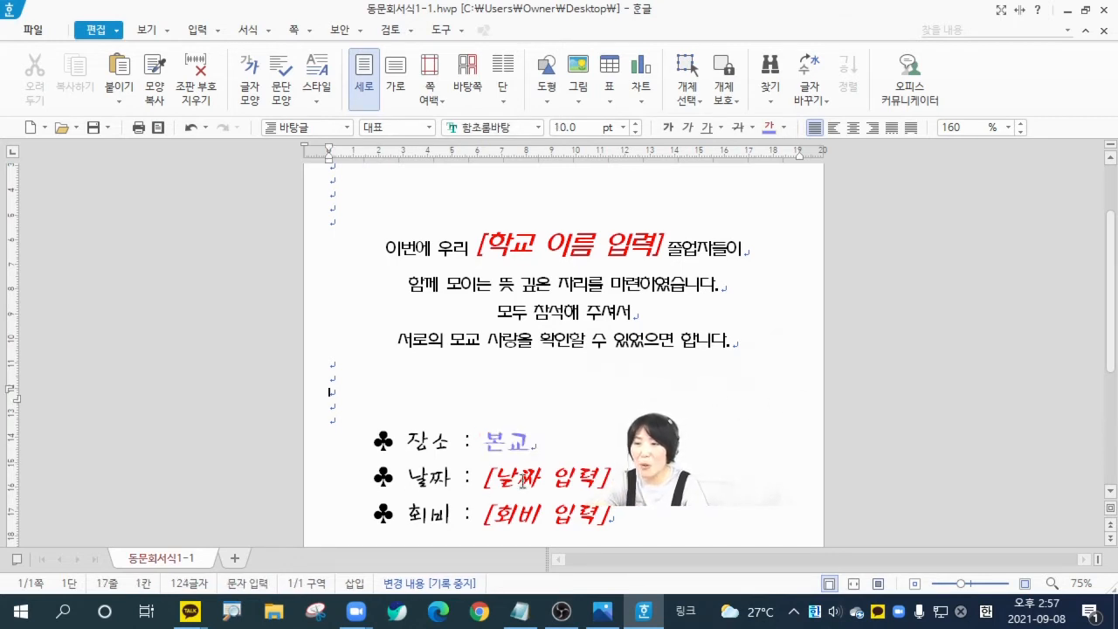
# - Fill the click-here field of the 날짜 line with "3월"
pyautogui.click(522, 481)
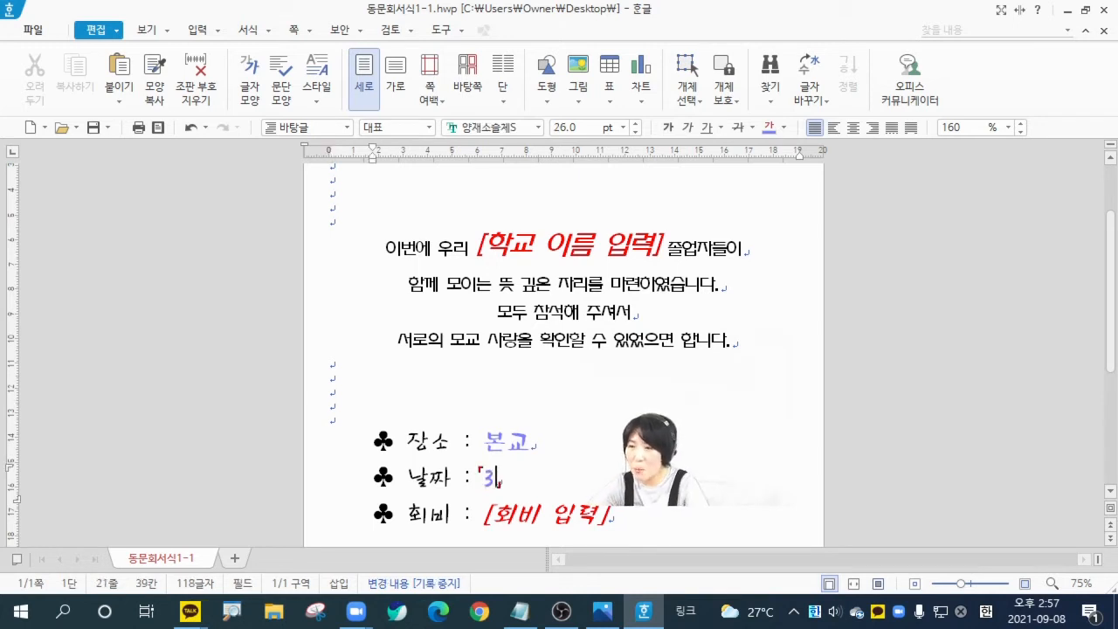
pyautogui.write('3월')
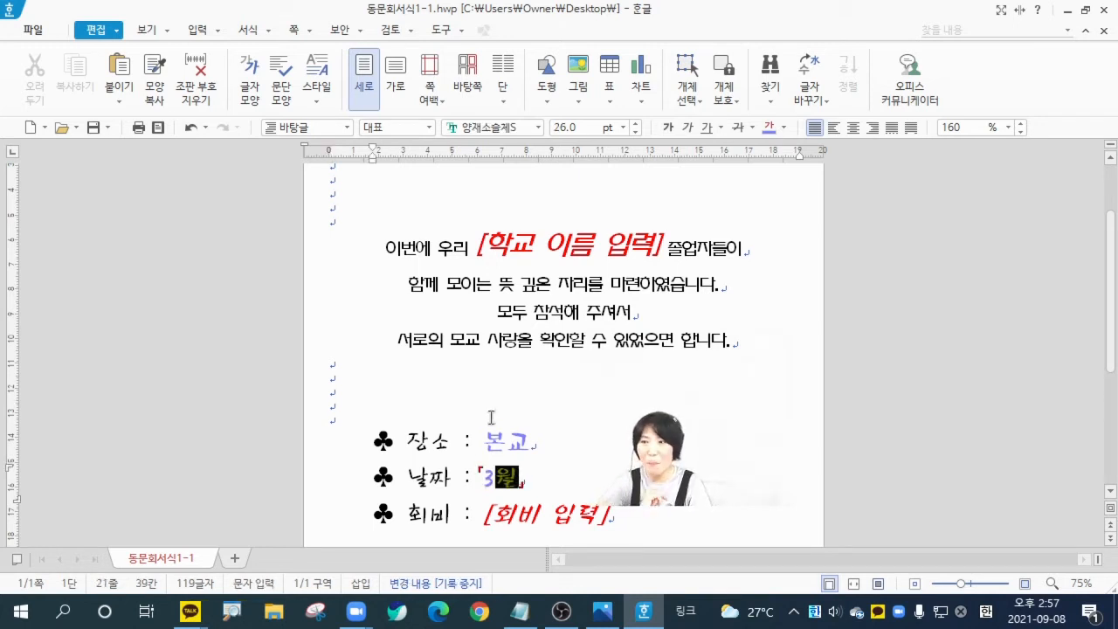
pyautogui.click(662, 393)
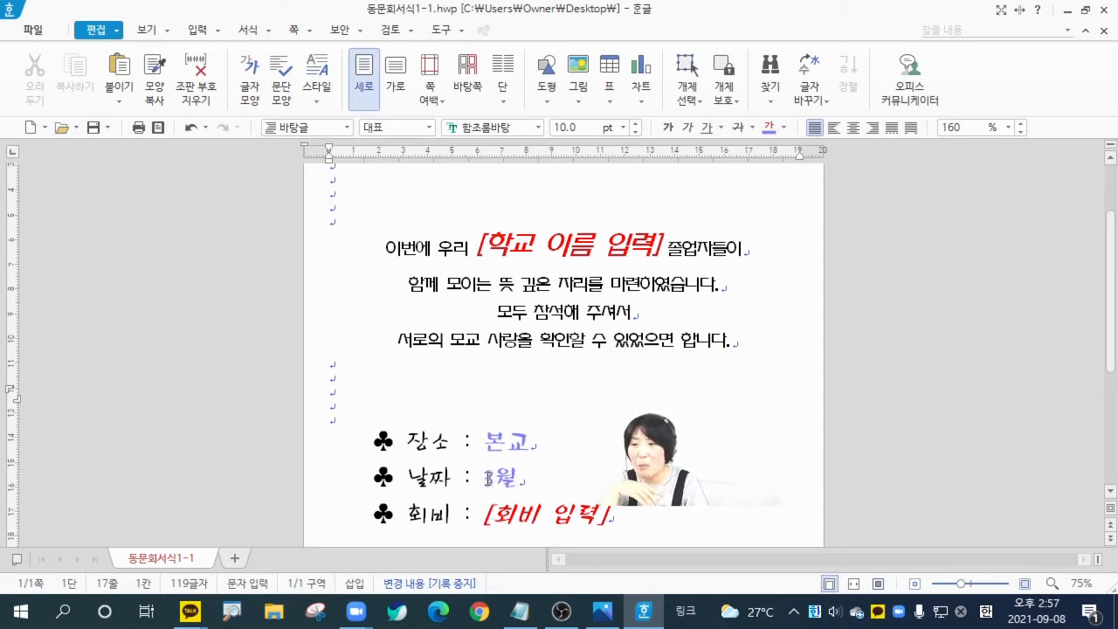
# - Change the font color of "3월" in the 날짜 line to green
pyautogui.moveTo(486, 478); pyautogui.dragTo(512, 479)
pyautogui.click(785, 130)
pyautogui.click(785, 130)
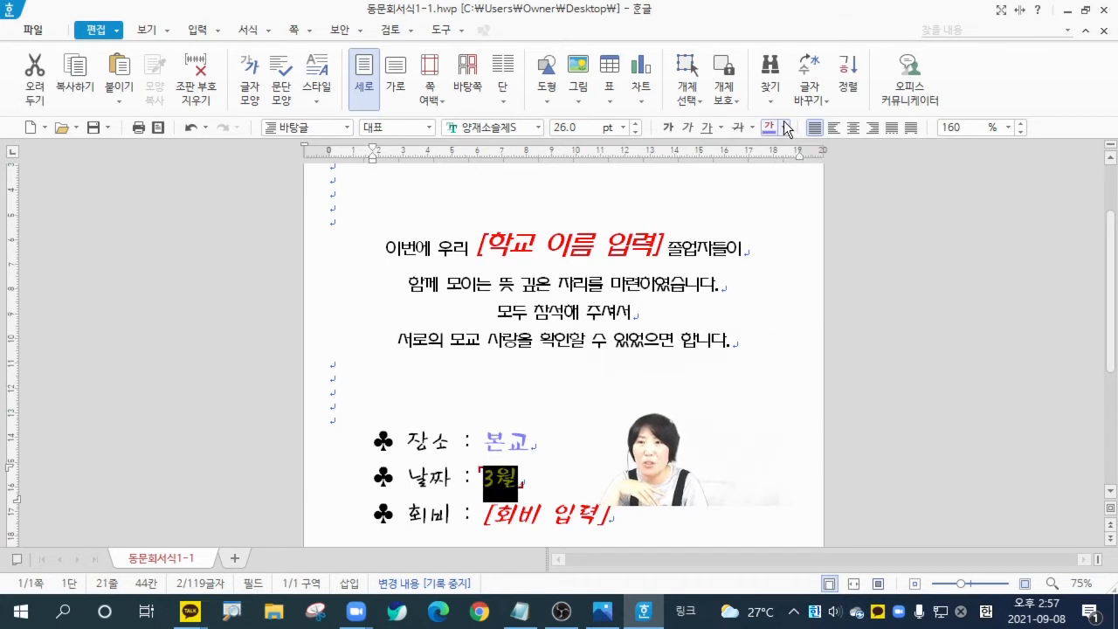
pyautogui.click(785, 130)
pyautogui.click(845, 195)
pyautogui.click(734, 440)
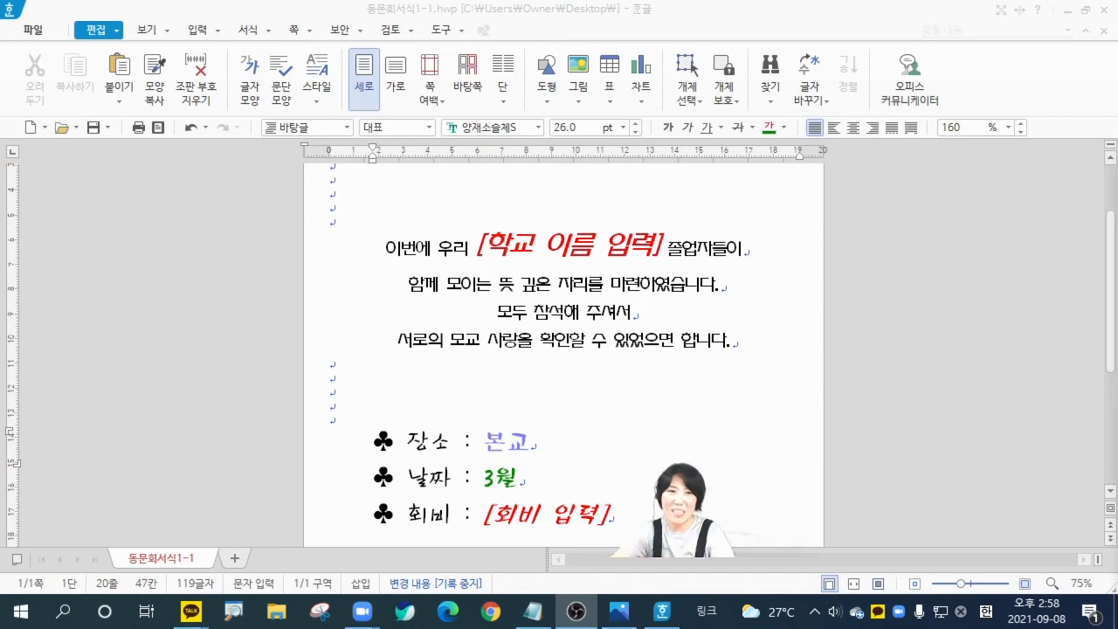
# - Insert the hexagon from the 기본도형 set of 그리기마당 above the greeting, drawn about 36 mm wide and 30 mm high
pyautogui.scroll(2, 769, 360)
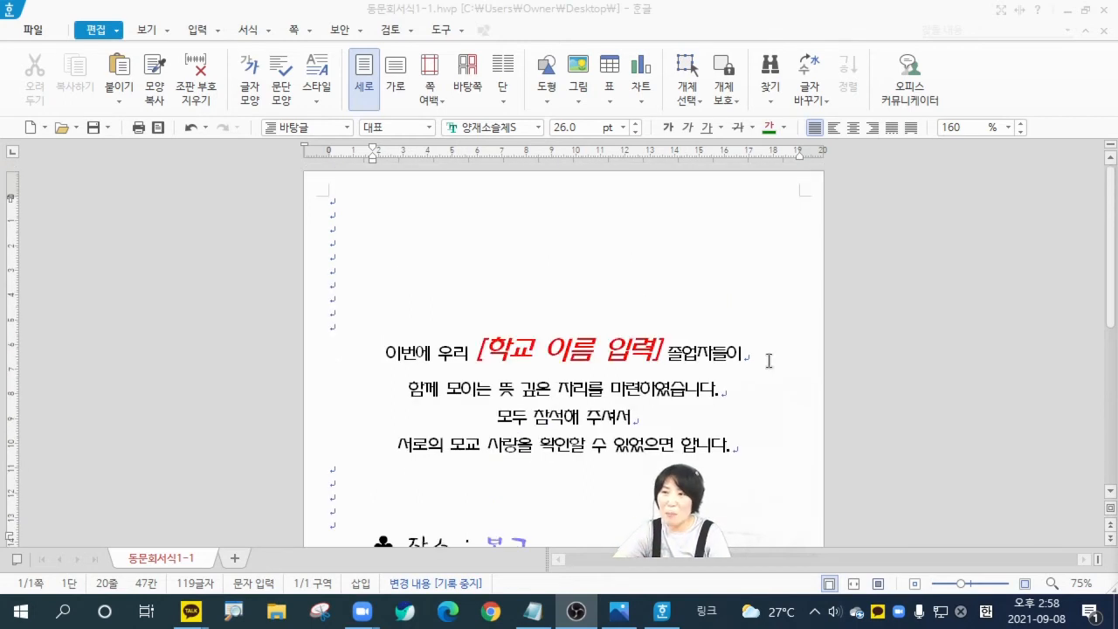
pyautogui.click(418, 246)
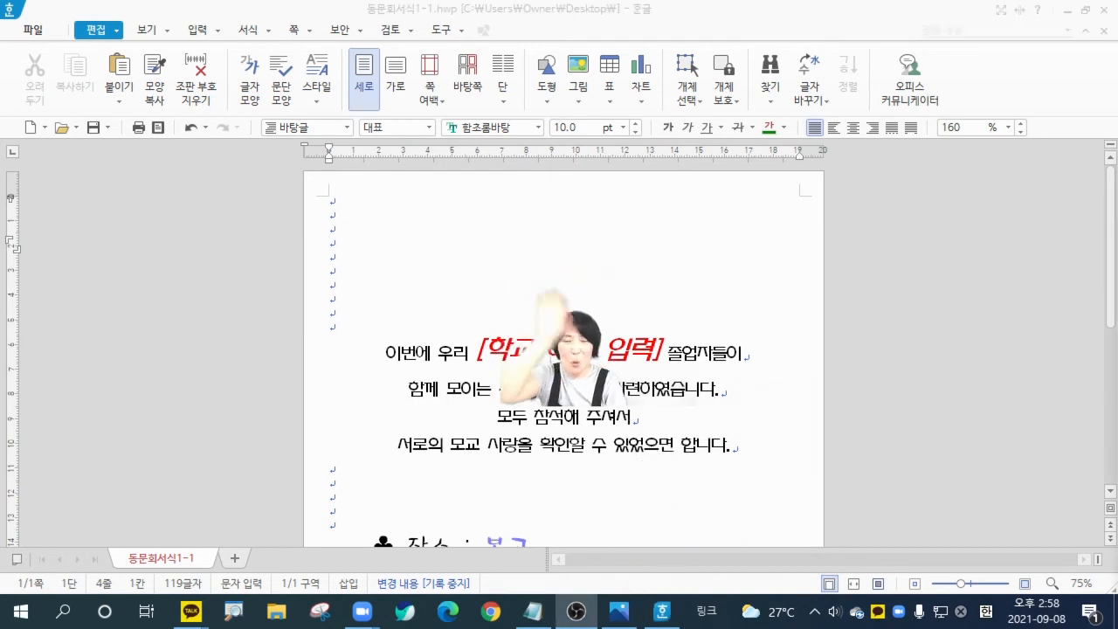
pyautogui.click(438, 255)
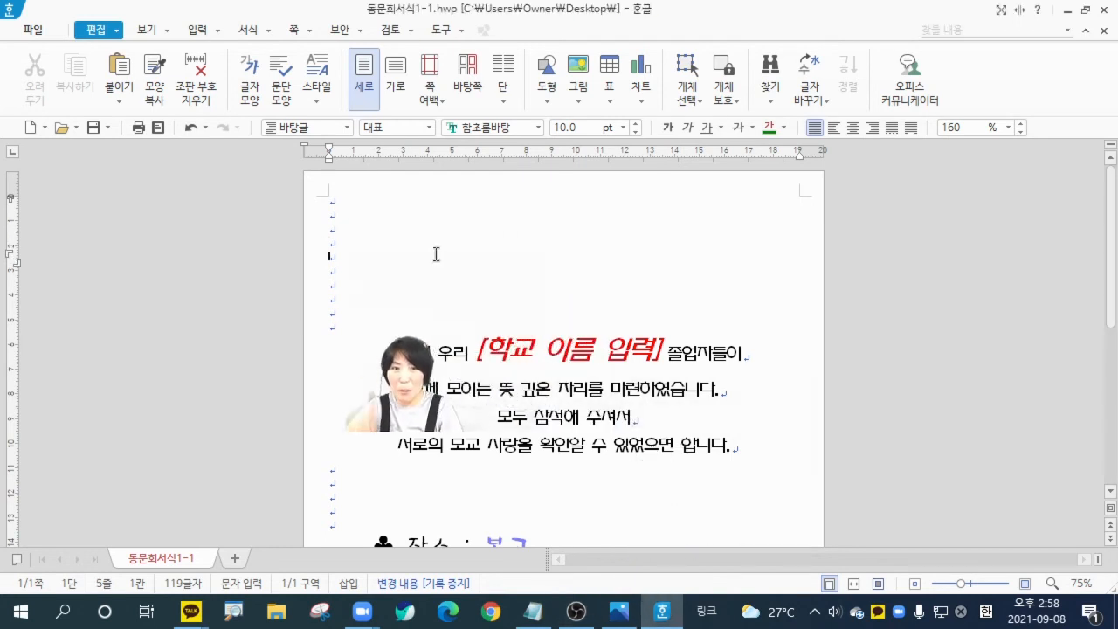
pyautogui.click(198, 29)
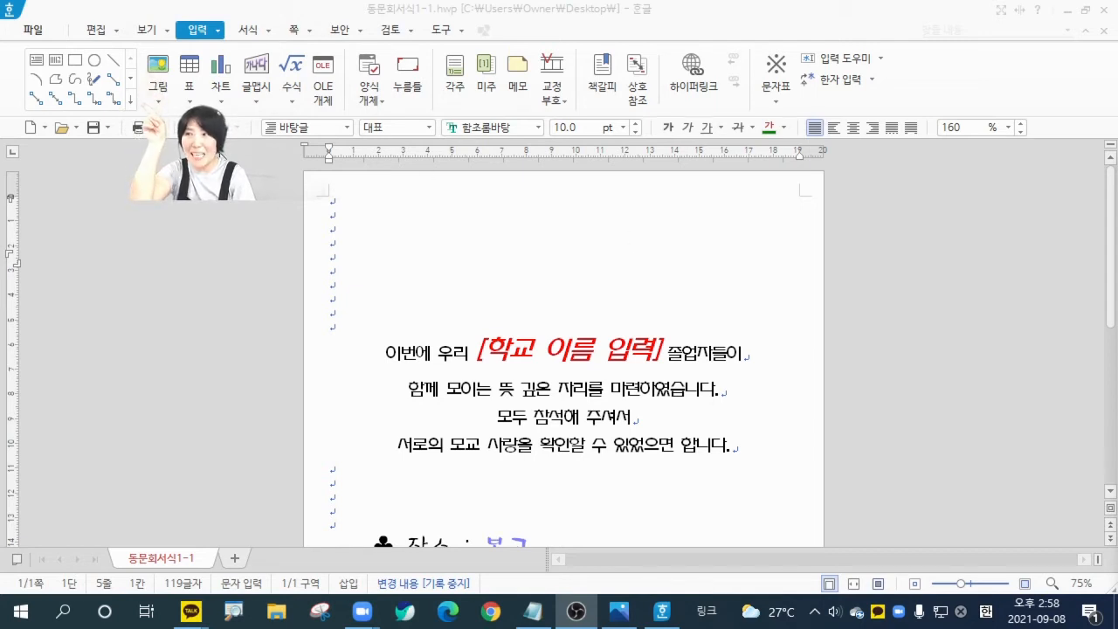
pyautogui.click(132, 99)
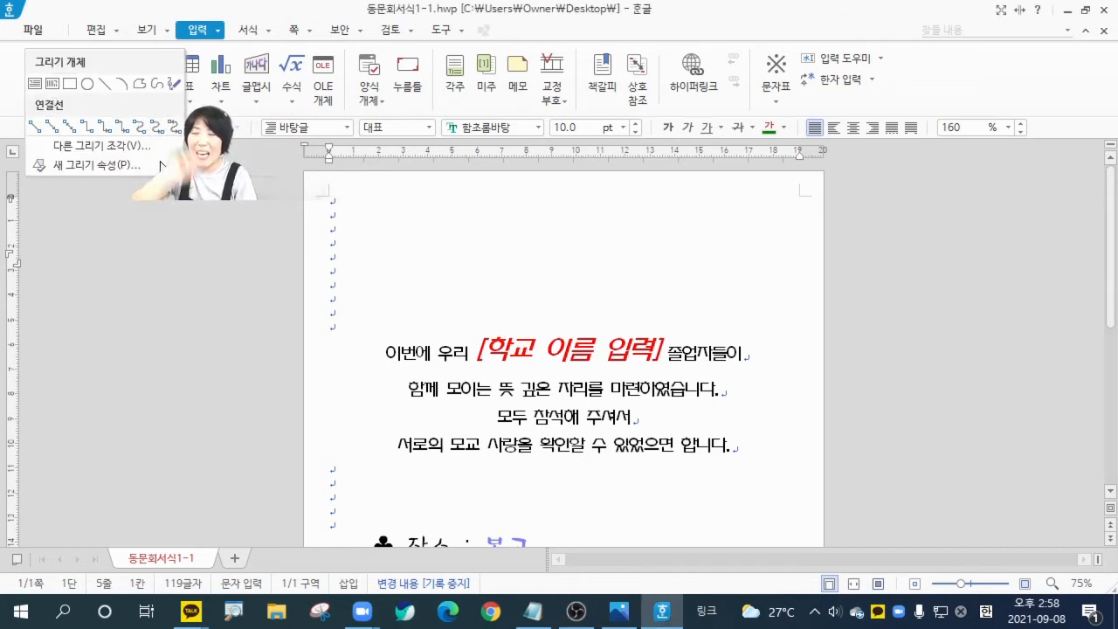
pyautogui.click(118, 156)
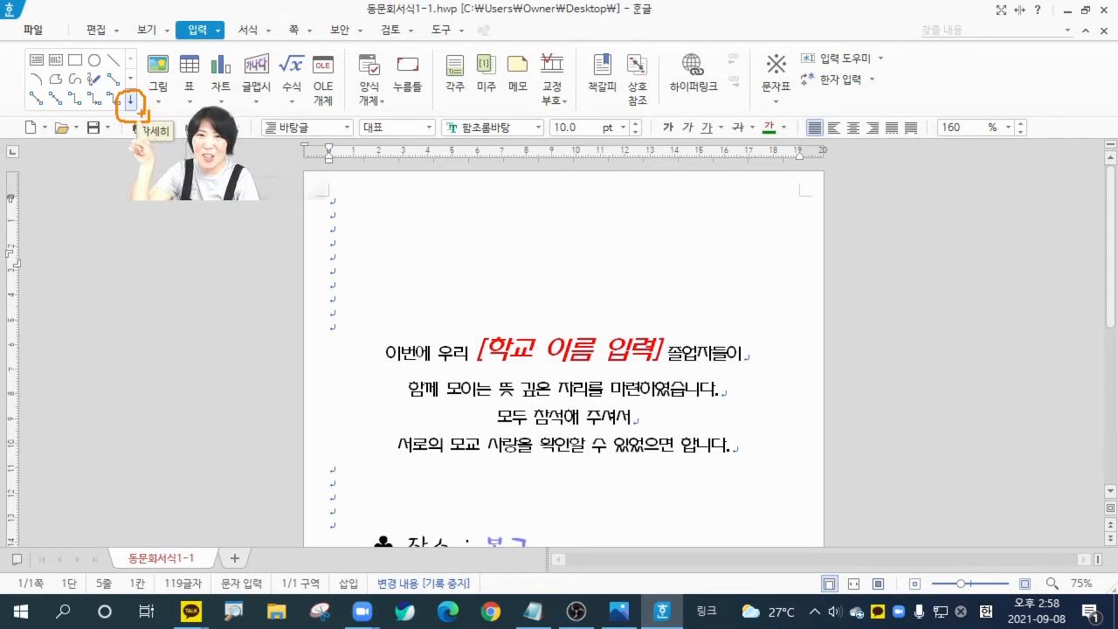
pyautogui.click(131, 101)
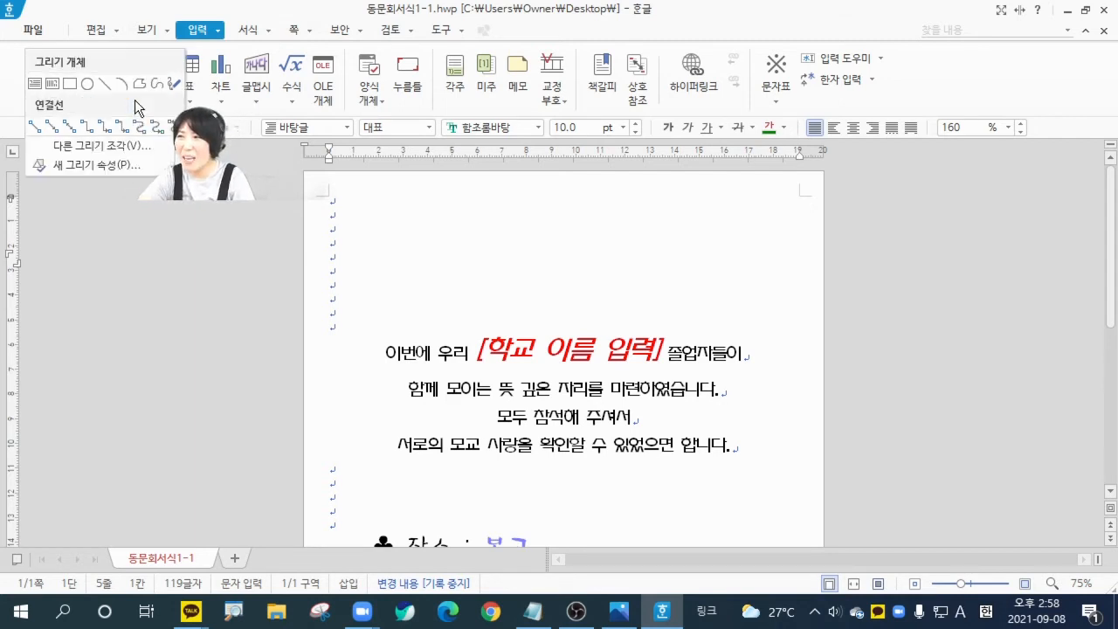
pyautogui.click(131, 150)
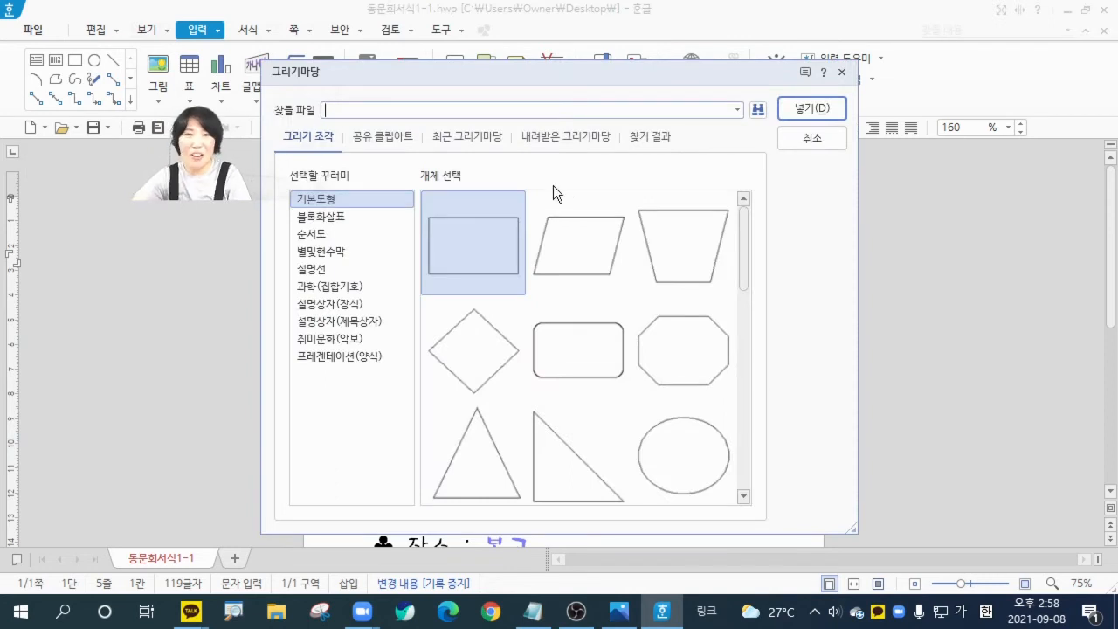
pyautogui.click(325, 201)
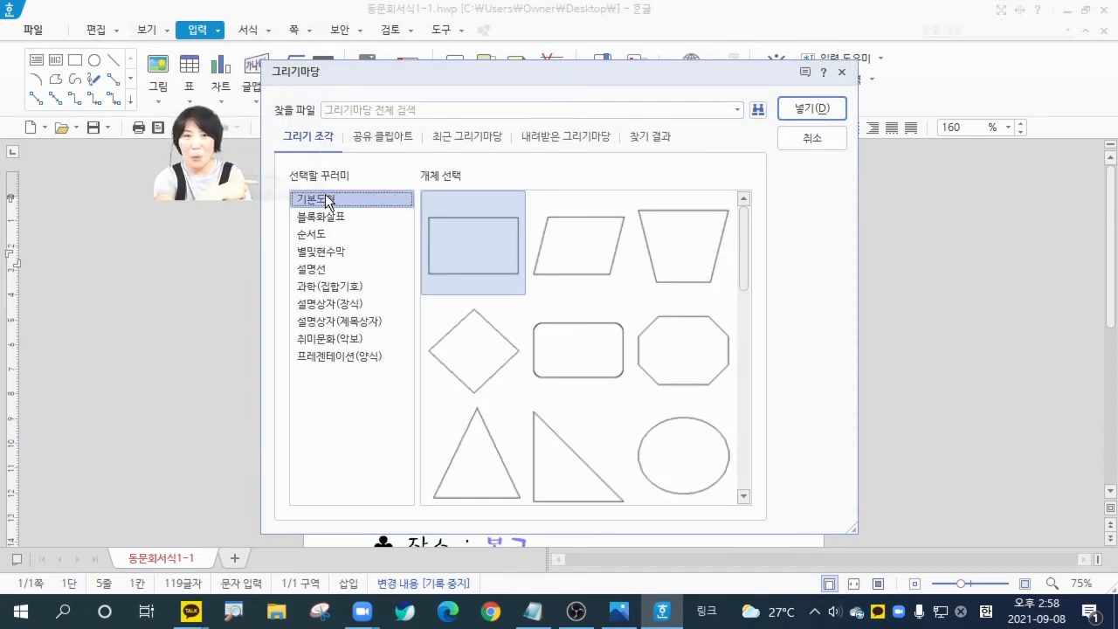
pyautogui.moveTo(745, 241); pyautogui.dragTo(740, 318)
pyautogui.doubleClick(463, 275)
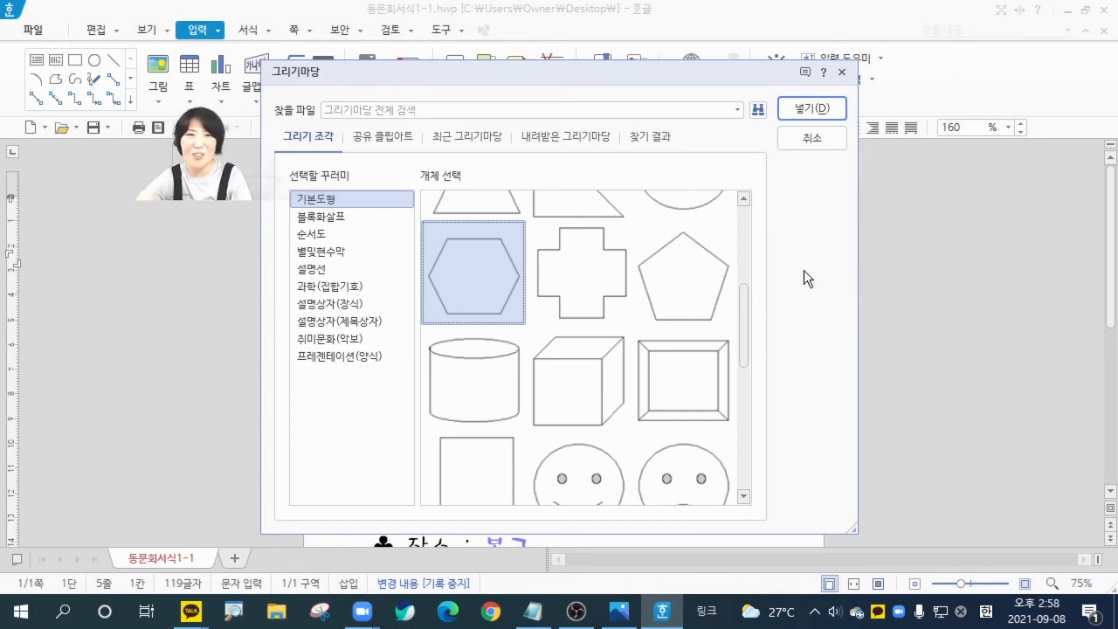
pyautogui.click(812, 108)
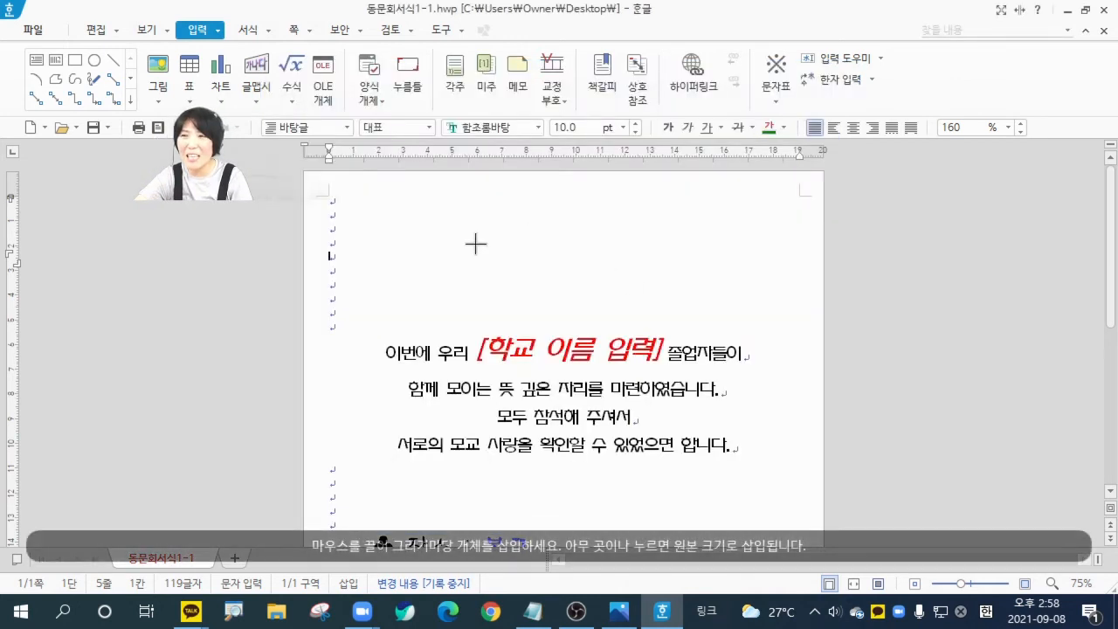
pyautogui.moveTo(475, 244)
pyautogui.mouseDown()
pyautogui.moveTo(607, 285)
pyautogui.moveTo(565, 318)
pyautogui.mouseUp()
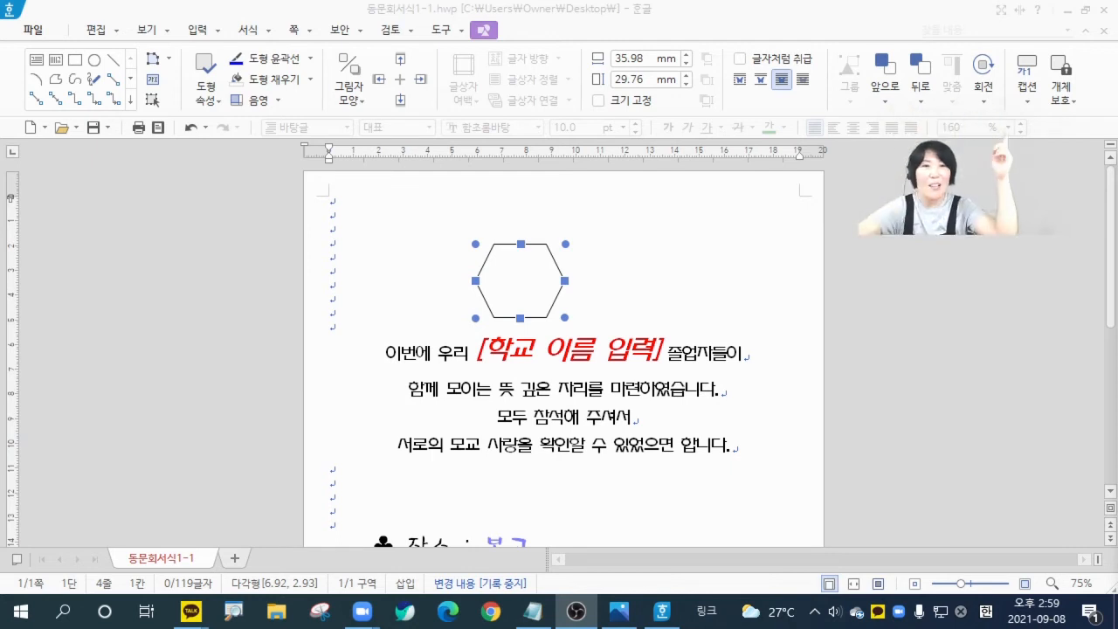
# - Rotate the hexagon 90° to the left and stretch it to about 84 mm wide and 22 mm high
pyautogui.click(984, 109)
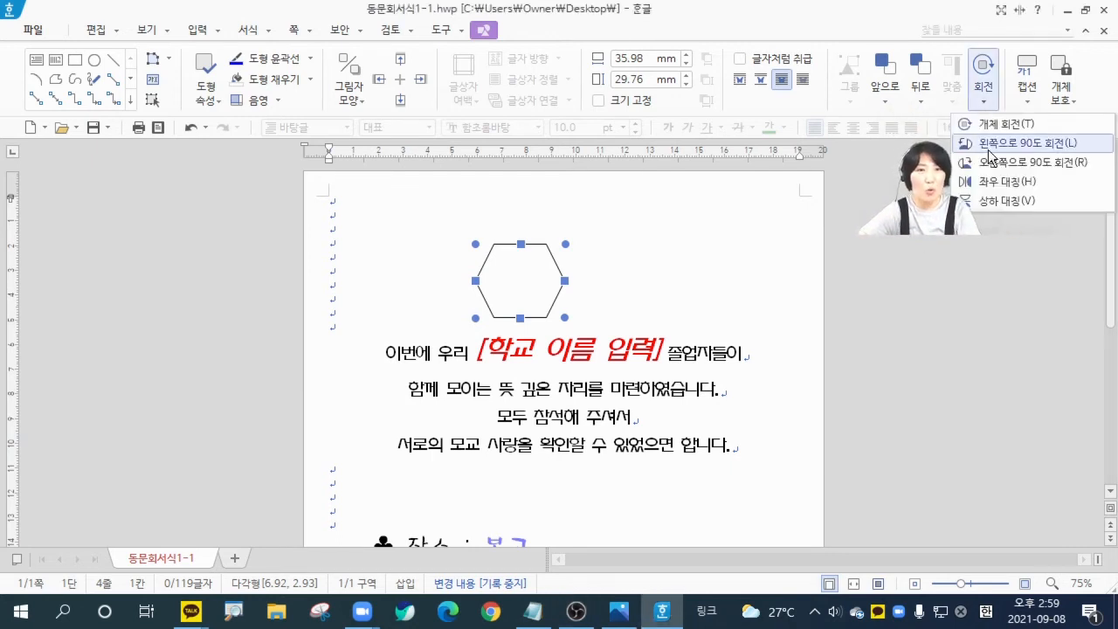
pyautogui.click(990, 149)
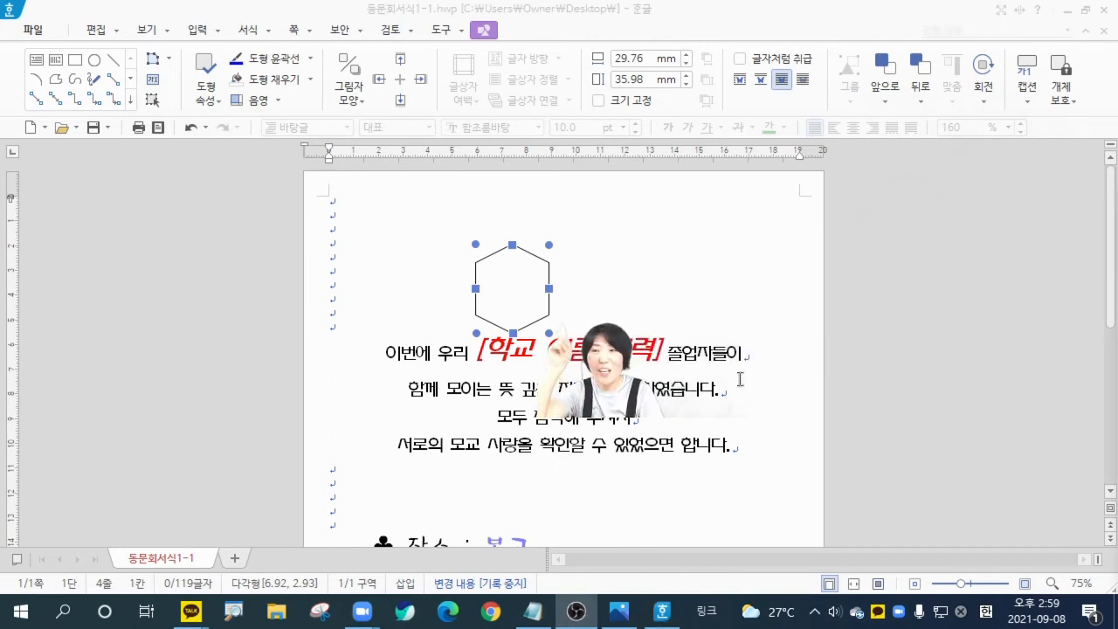
pyautogui.moveTo(542, 331); pyautogui.dragTo(685, 299)
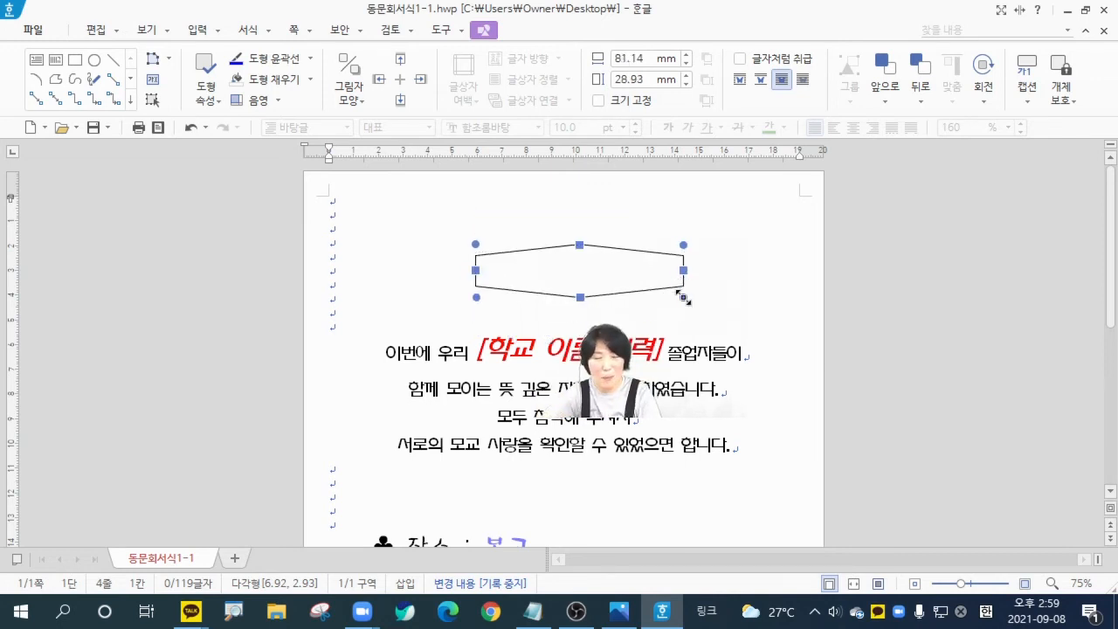
# - Make the stretched hexagon hold text and enter the title "동문회 합니다!!" inside it
pyautogui.rightClick(485, 275)
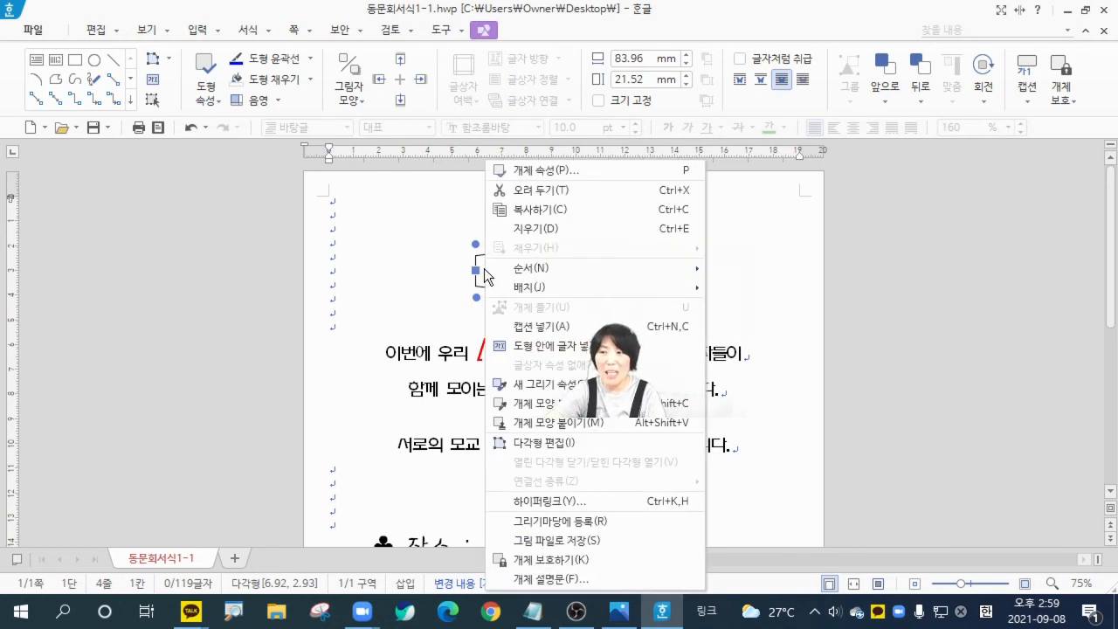
pyautogui.click(551, 346)
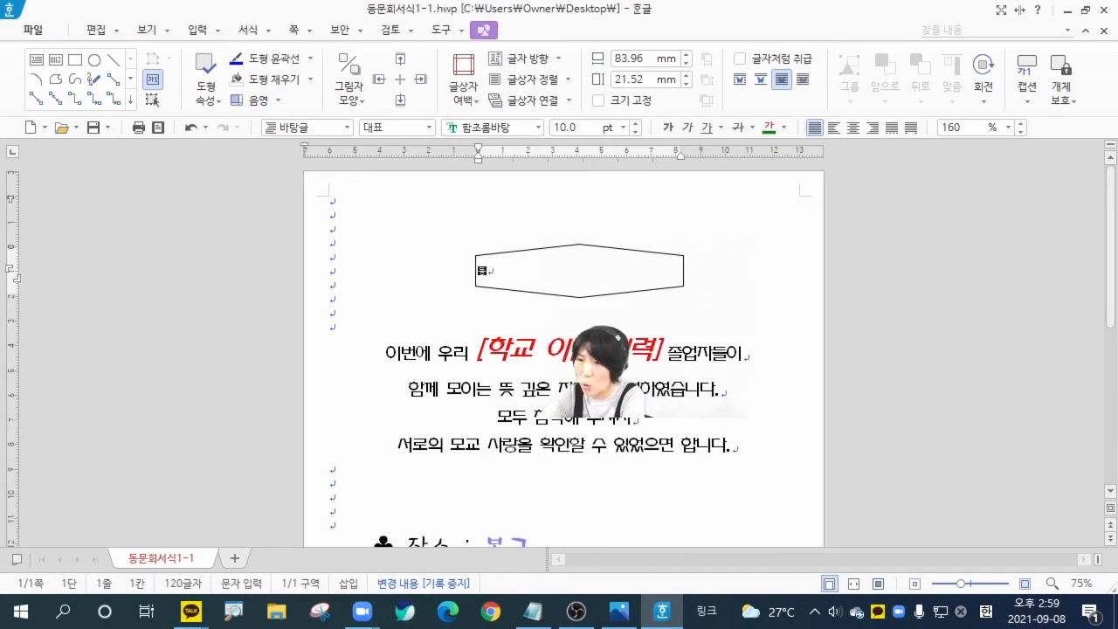
pyautogui.write('동문회 합니다!!')
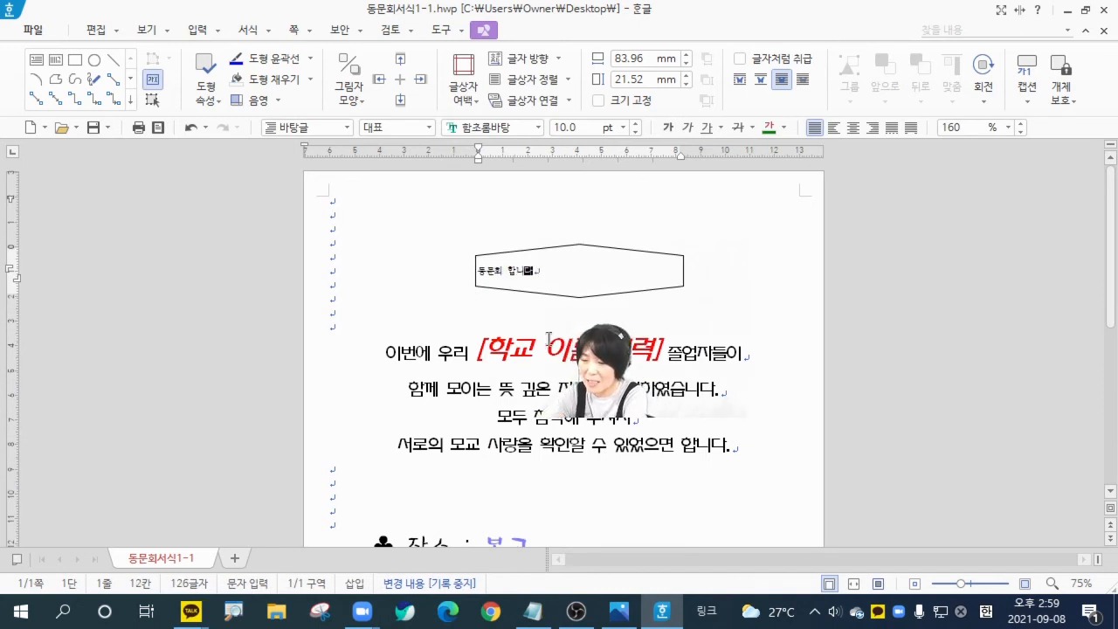
# - Format the hexagon's title text in 한컴 솔잎 M at 20 pt and center it
pyautogui.click(549, 298)
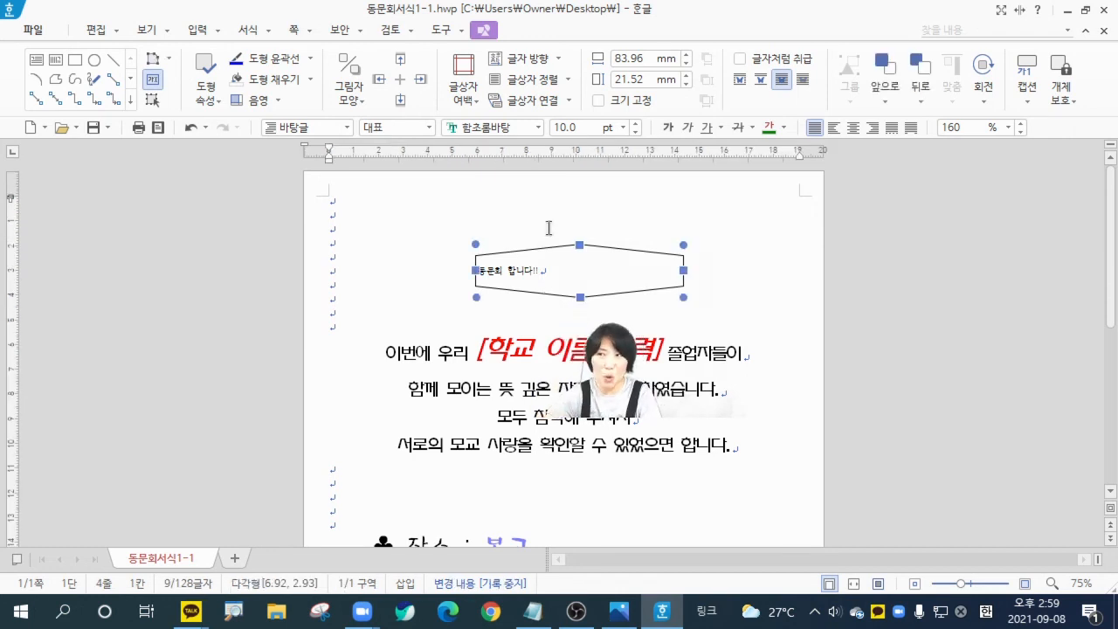
pyautogui.click(538, 127)
pyautogui.scroll(-3, 547, 155)
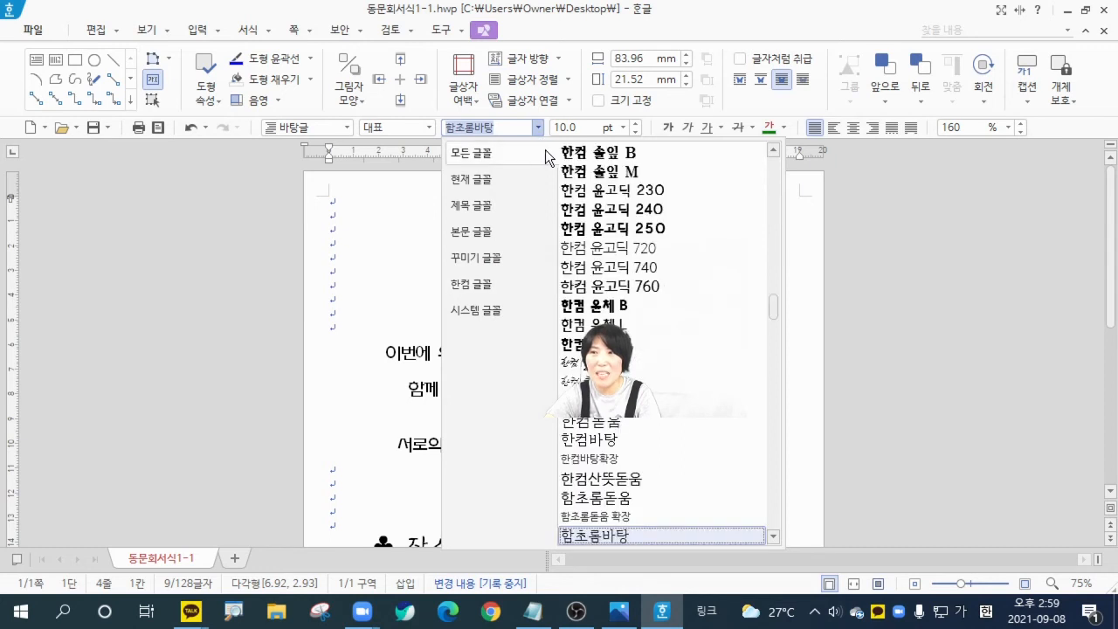
pyautogui.click(588, 170)
pyautogui.click(625, 128)
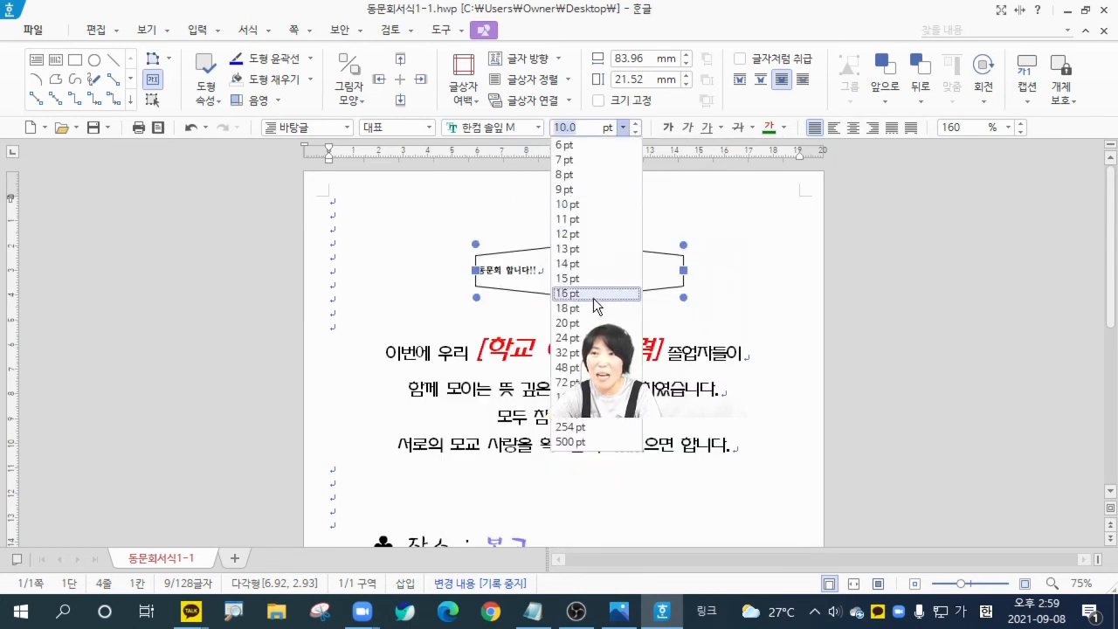
pyautogui.click(600, 354)
pyautogui.click(850, 130)
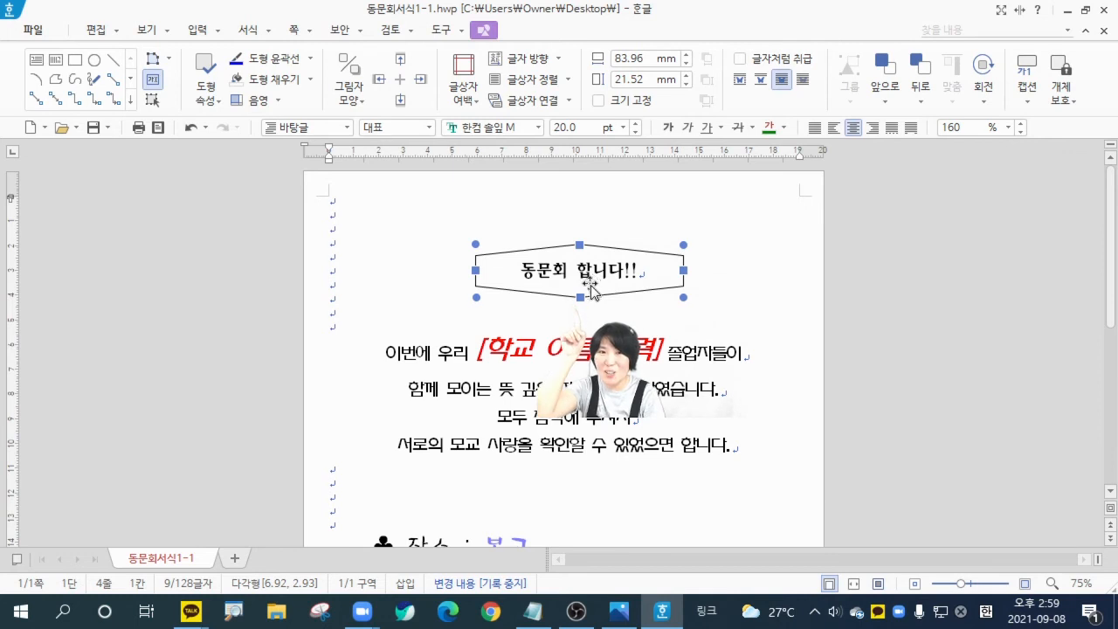
# - Change the font color of "동문회" in the hexagon title to green
pyautogui.click(371, 331)
pyautogui.moveTo(493, 272); pyautogui.dragTo(572, 275)
pyautogui.click(771, 127)
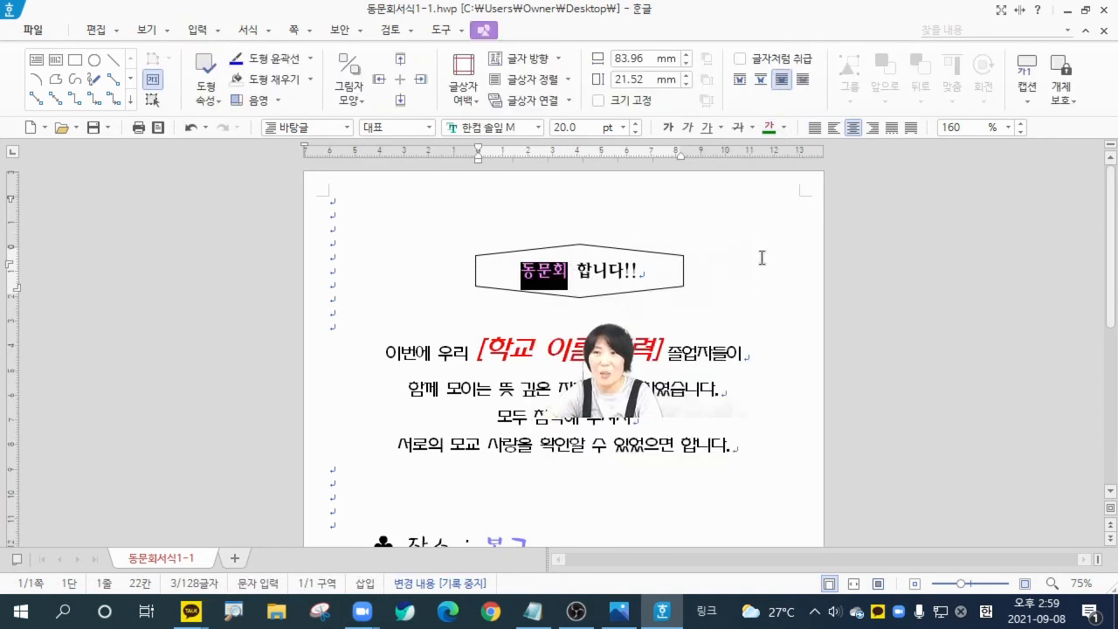
pyautogui.click(759, 281)
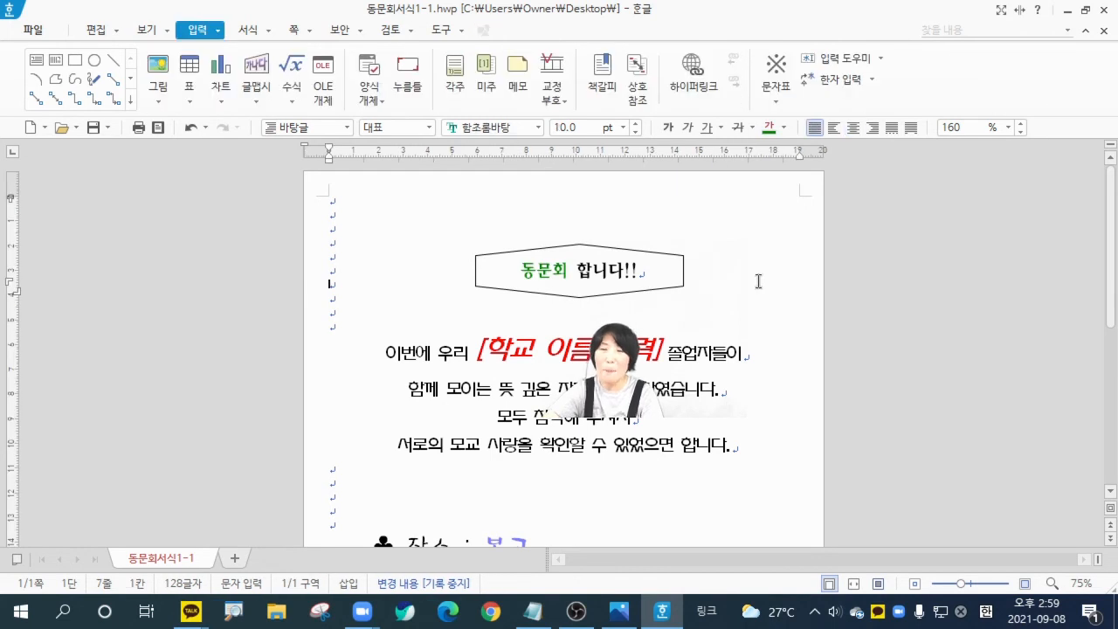
# - Fill the hexagon with a medium blue and remove its outline
pyautogui.click(662, 291)
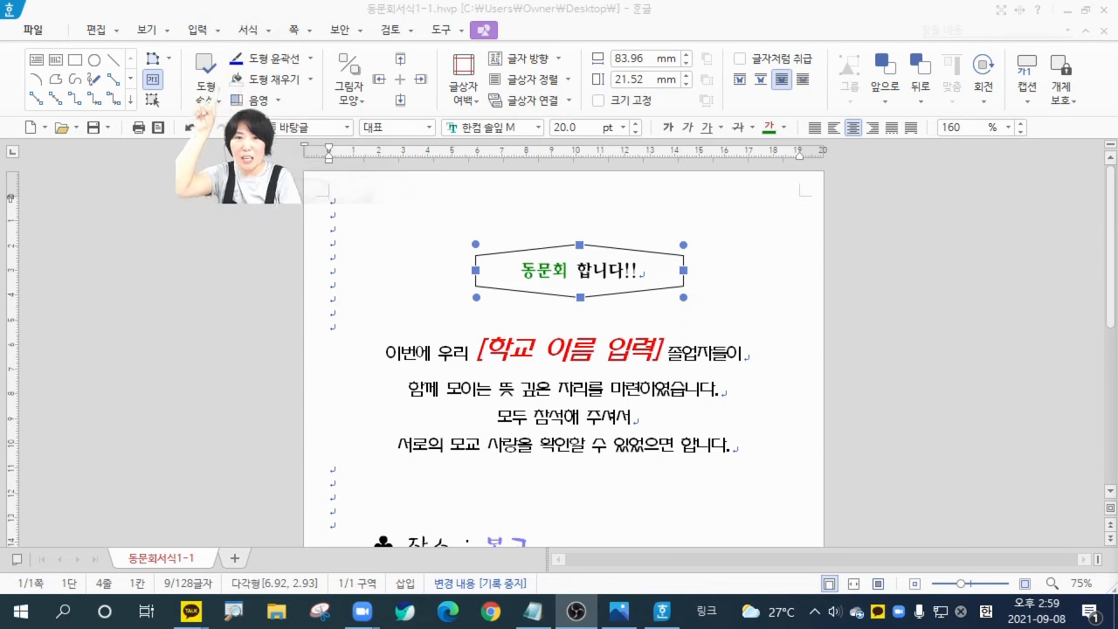
pyautogui.click(312, 81)
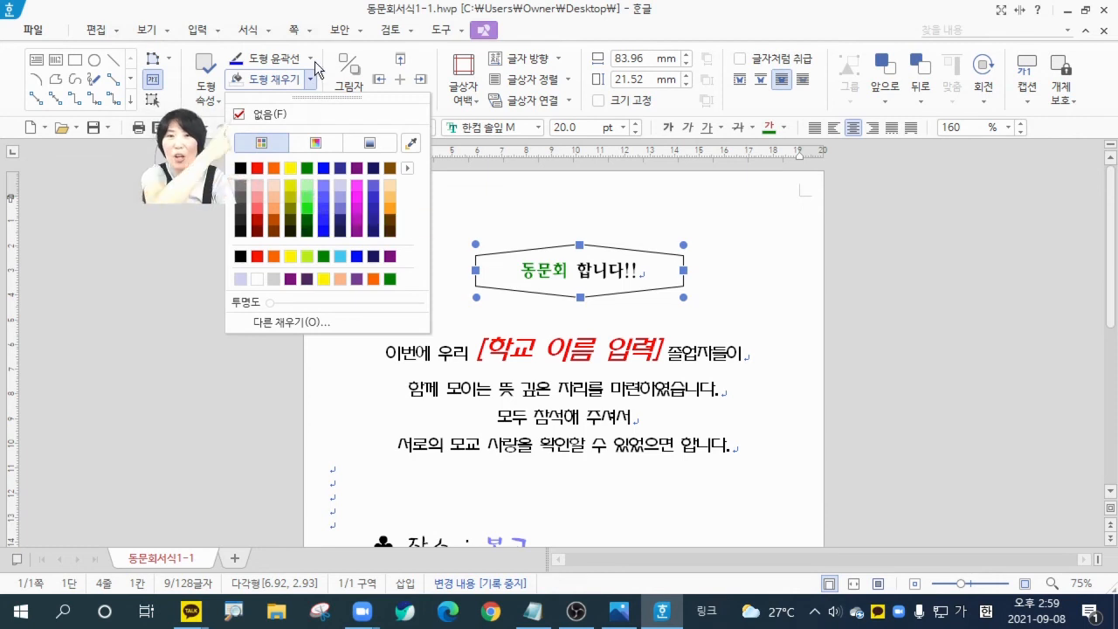
pyautogui.click(324, 199)
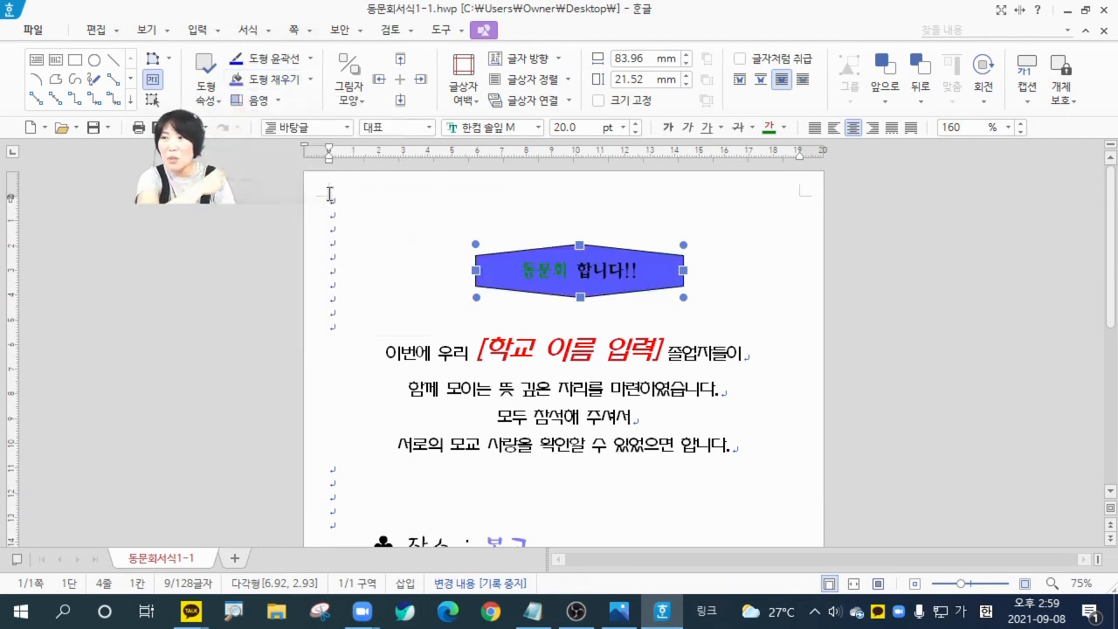
pyautogui.click(312, 60)
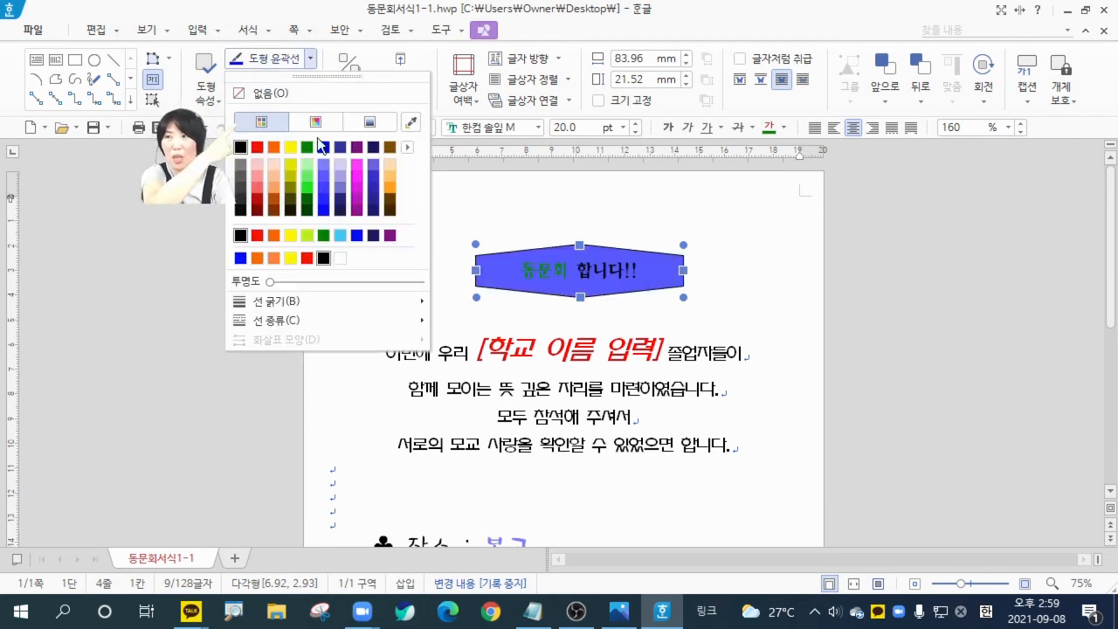
pyautogui.click(261, 94)
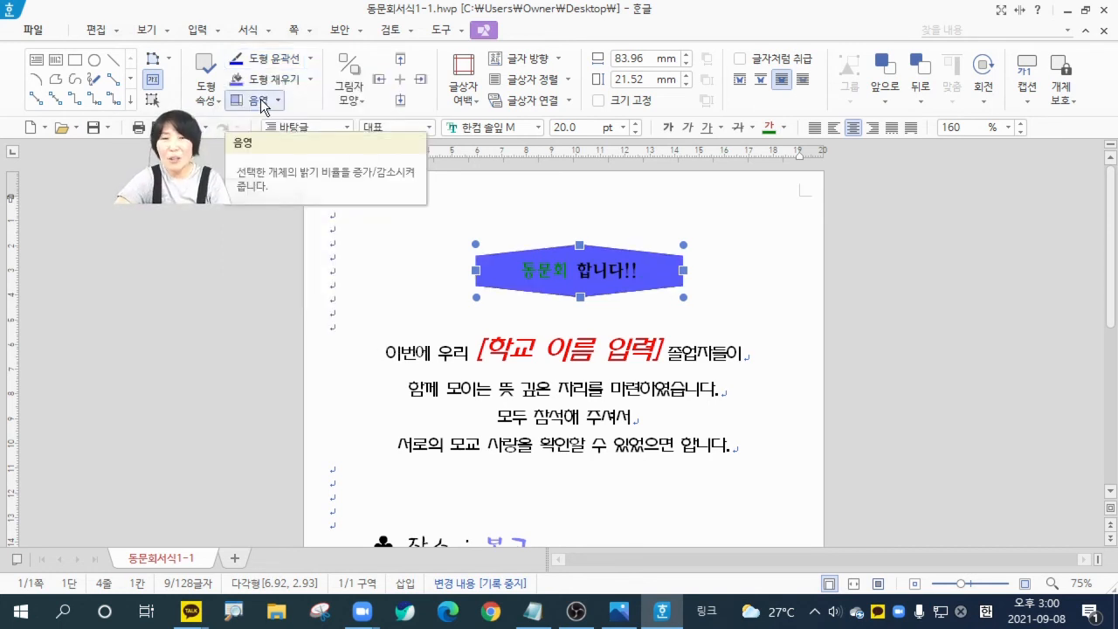
# - Change the hexagon's fill to a light lavender and deselect it
pyautogui.click(310, 80)
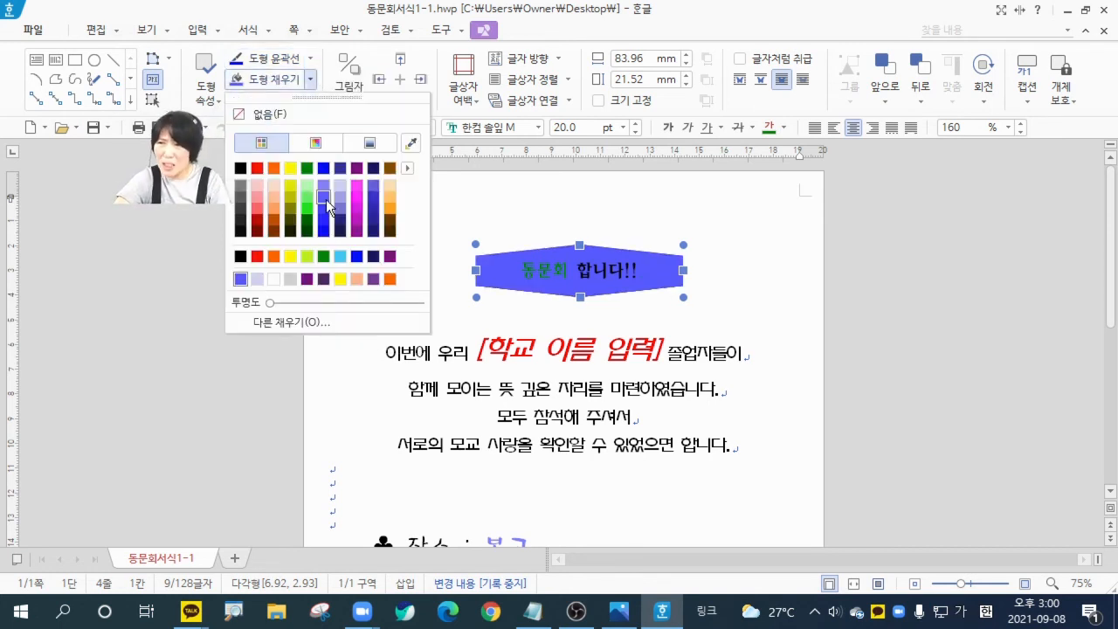
pyautogui.click(340, 186)
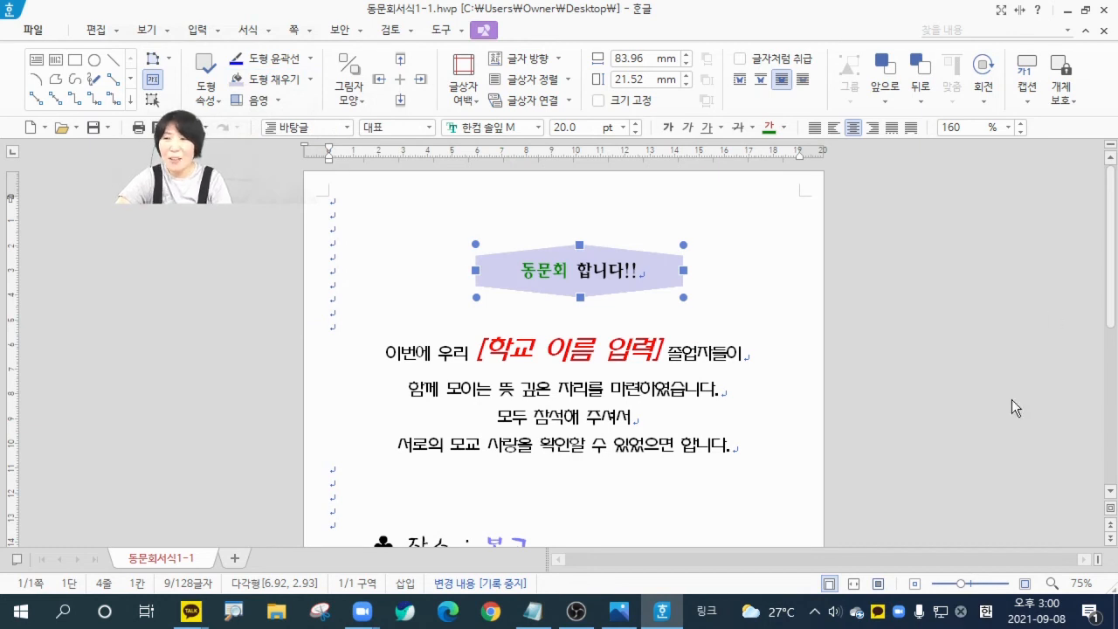
pyautogui.click(362, 254)
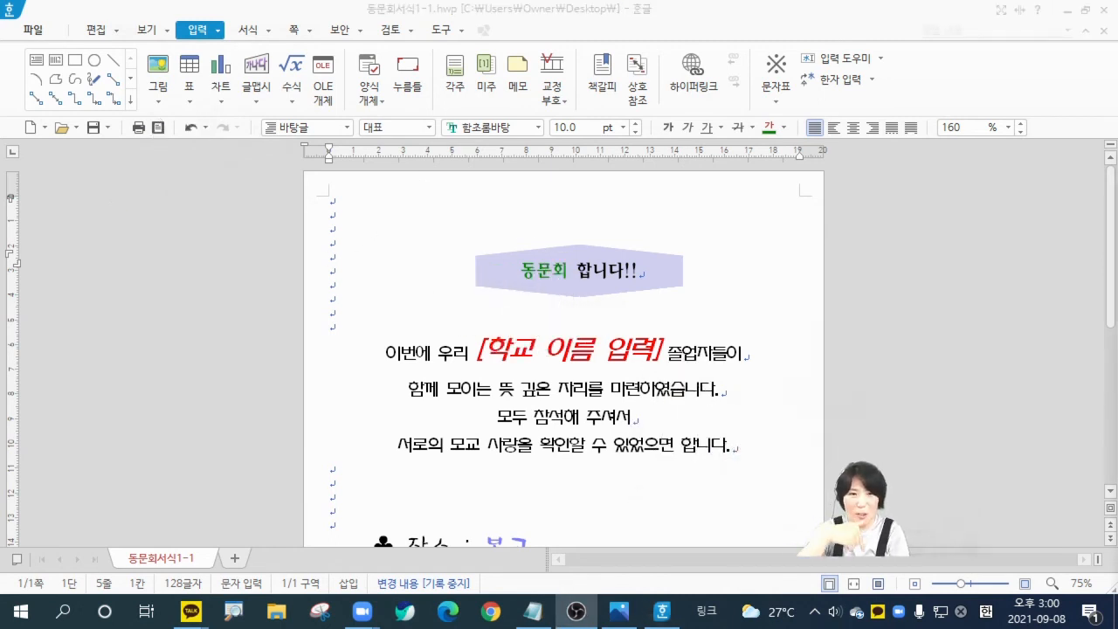
# - Draw a rectangle about 184 mm wide and 267 mm high over the page, inside the page margins
pyautogui.click(879, 584)
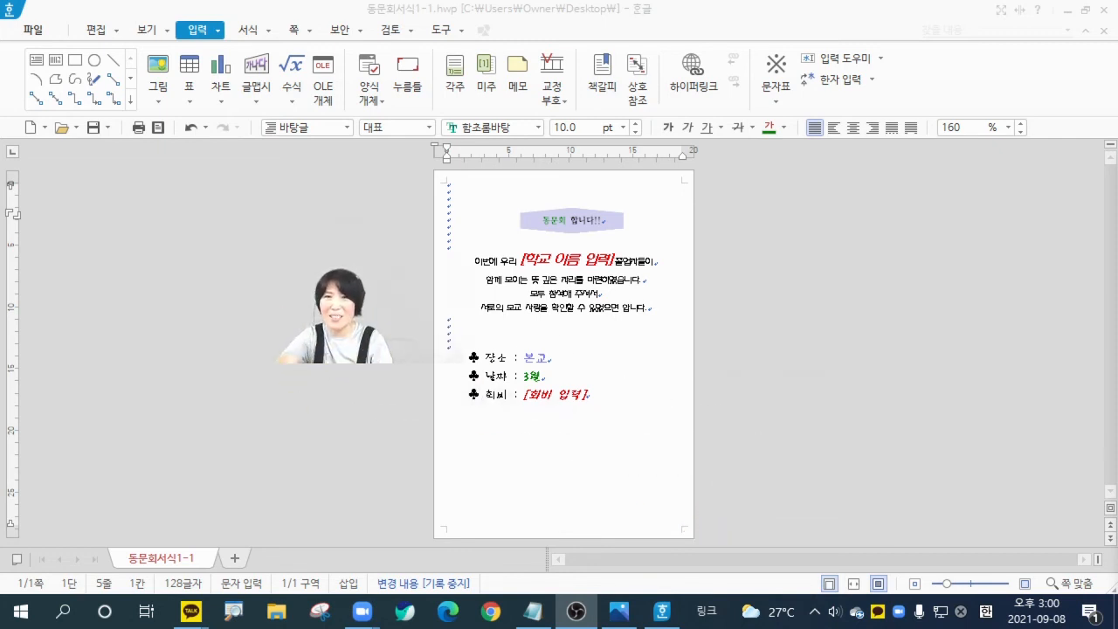
pyautogui.click(466, 191)
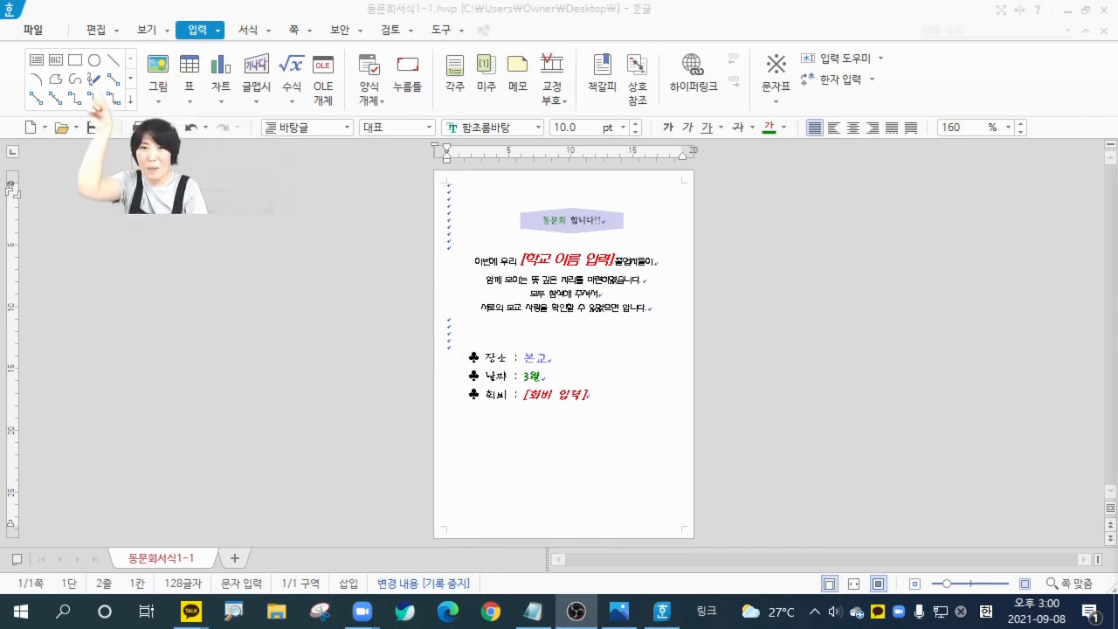
pyautogui.click(82, 66)
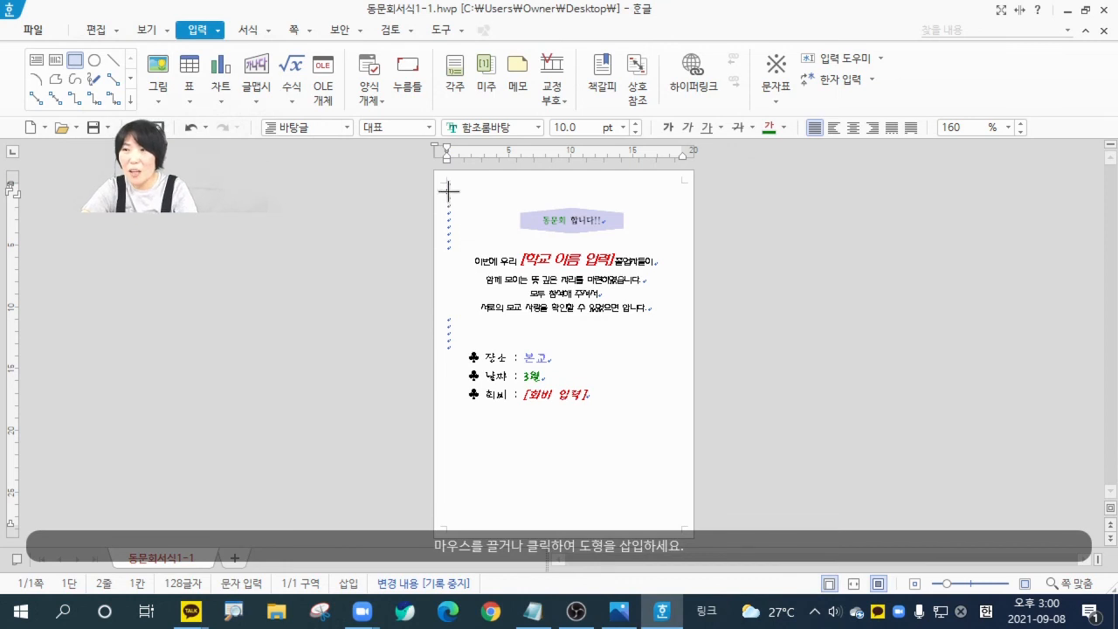
pyautogui.moveTo(449, 190); pyautogui.dragTo(676, 523)
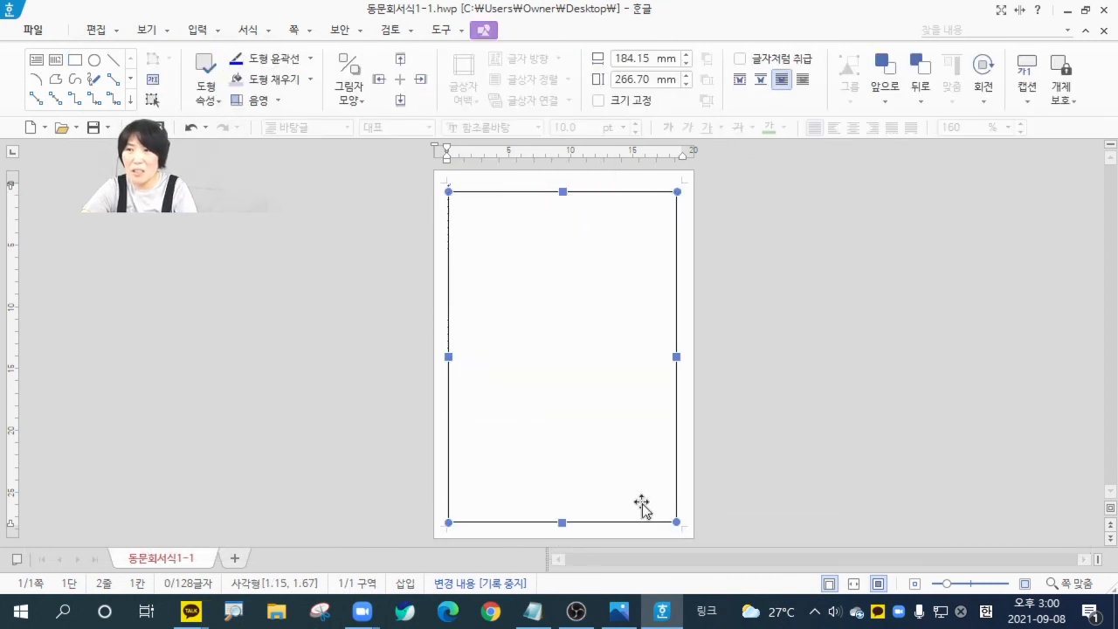
# - Resize the rectangle to about 181 mm wide and 241 mm high, with its upper edge crossing the middle of the hexagon title
pyautogui.moveTo(448, 191); pyautogui.dragTo(455, 214)
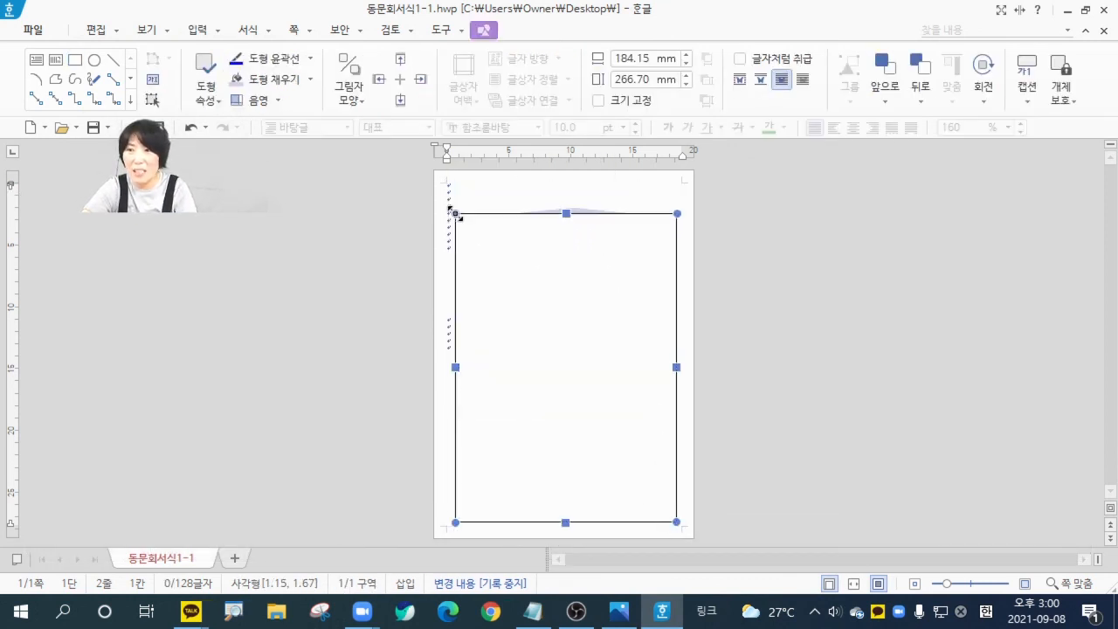
pyautogui.moveTo(570, 211); pyautogui.dragTo(570, 222)
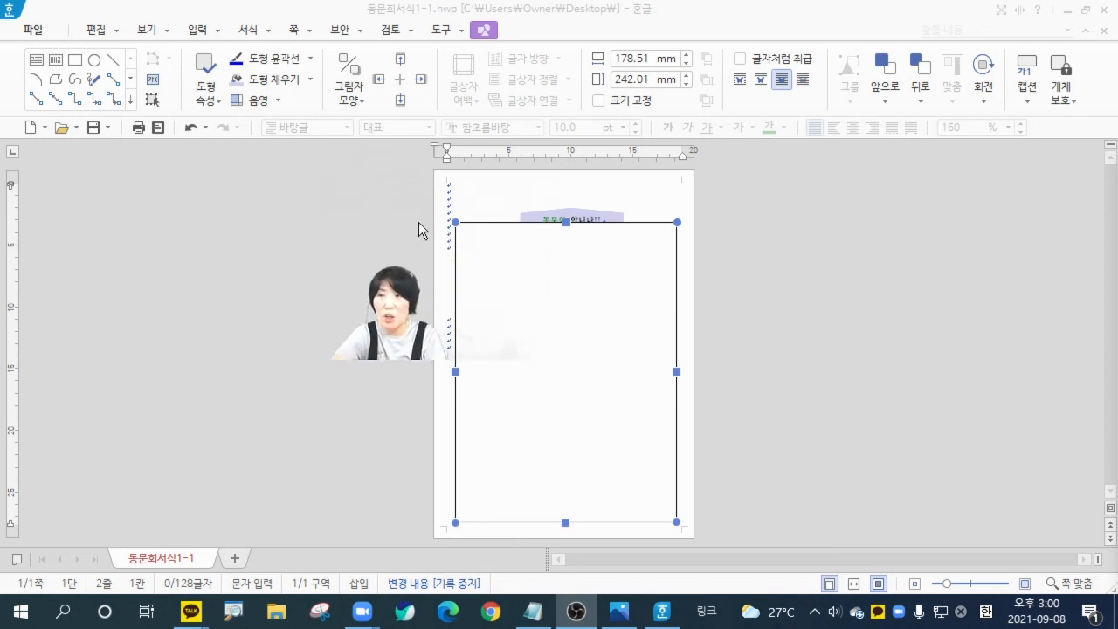
pyautogui.moveTo(455, 222); pyautogui.dragTo(452, 223)
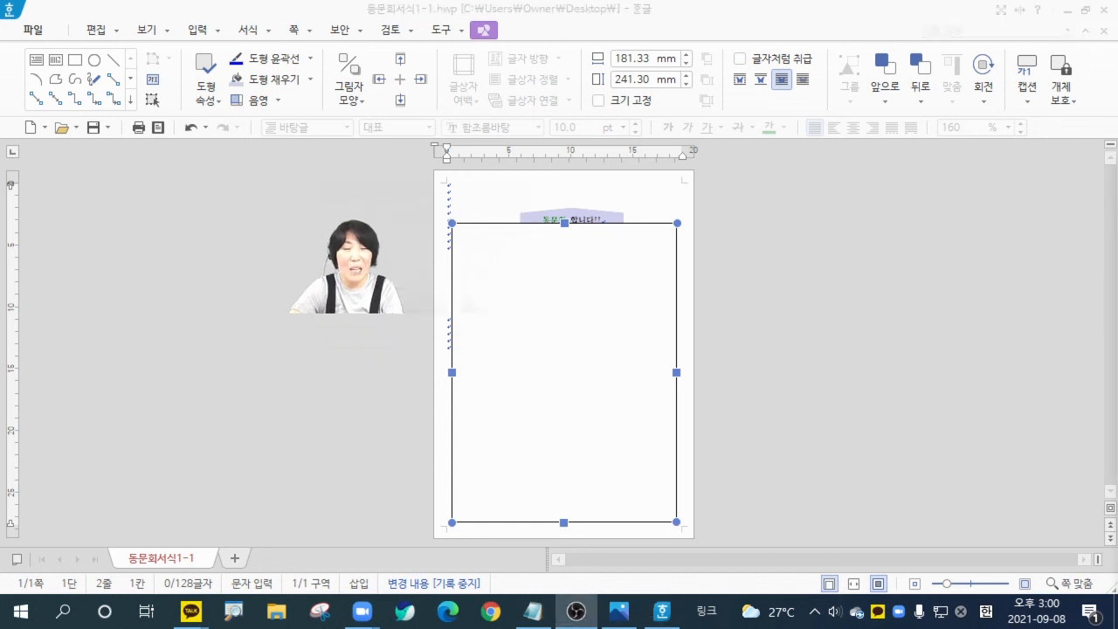
# - Remove the rectangle's fill and give it a red outline 1.5 mm thick
pyautogui.click(310, 79)
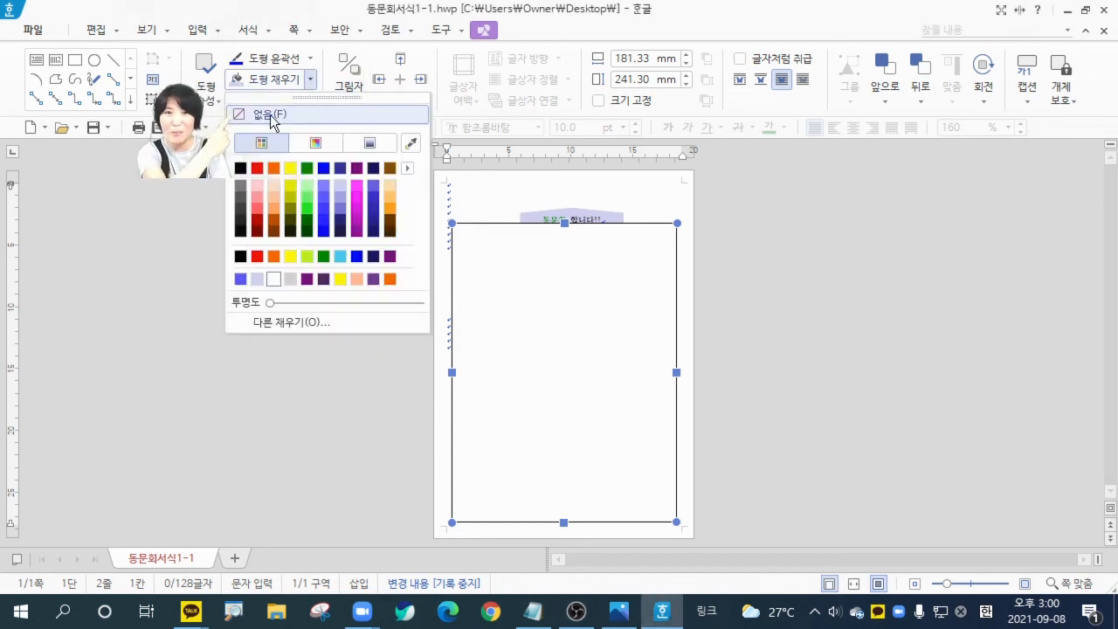
pyautogui.click(270, 115)
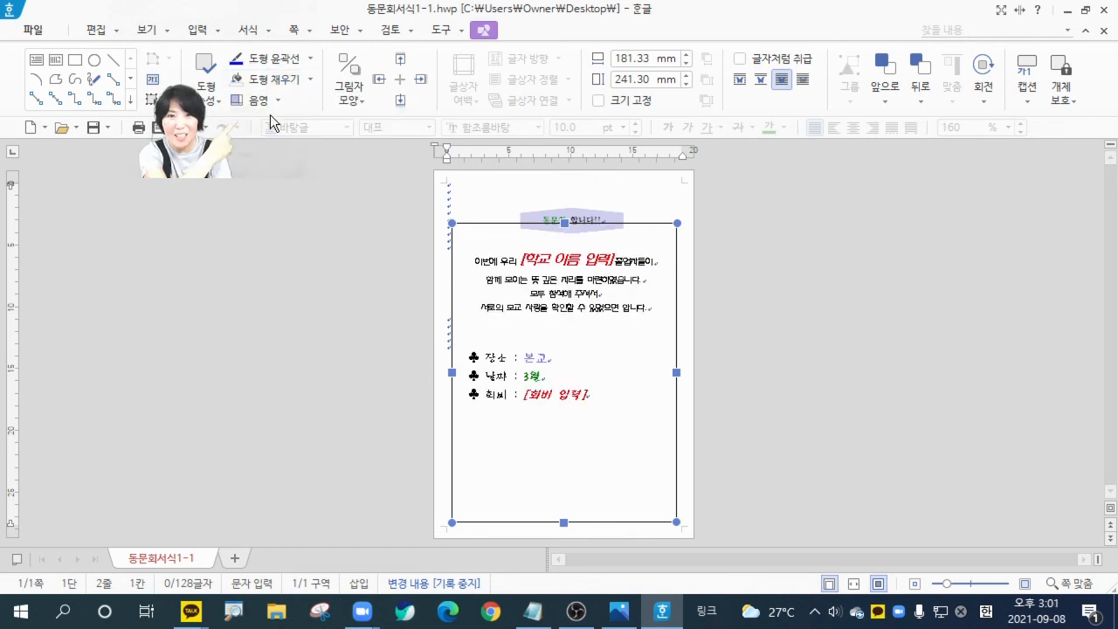
pyautogui.click(310, 60)
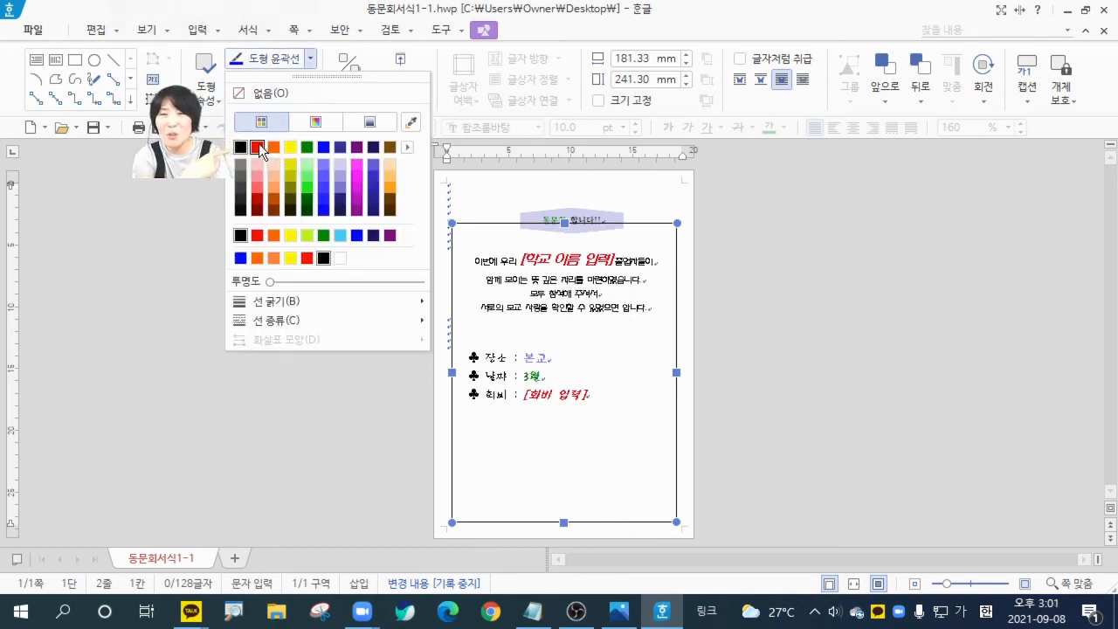
pyautogui.click(259, 145)
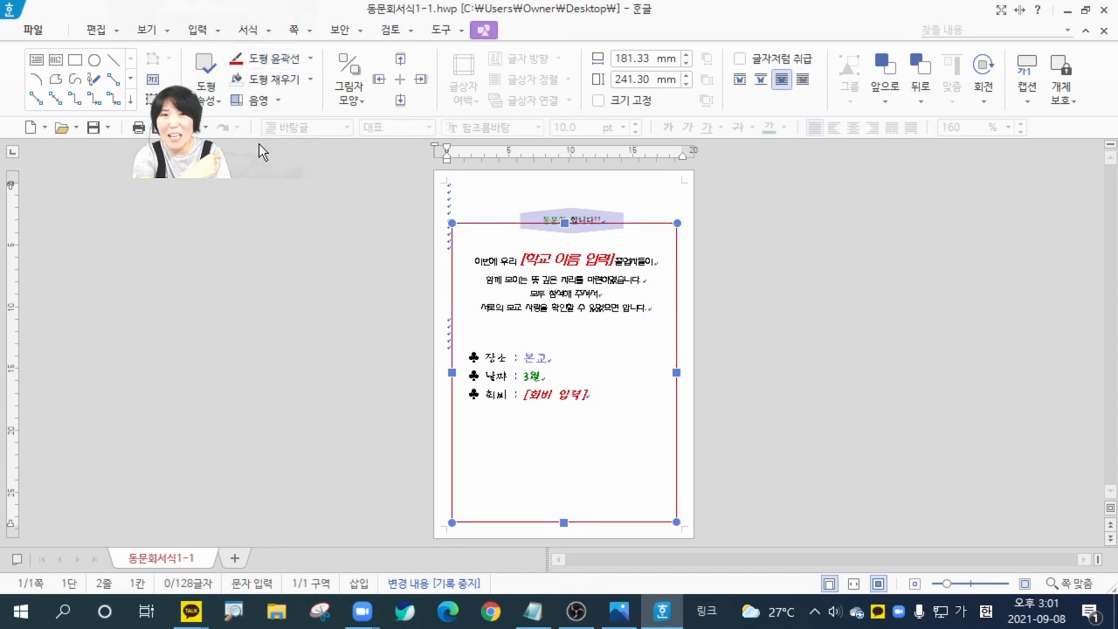
pyautogui.click(311, 60)
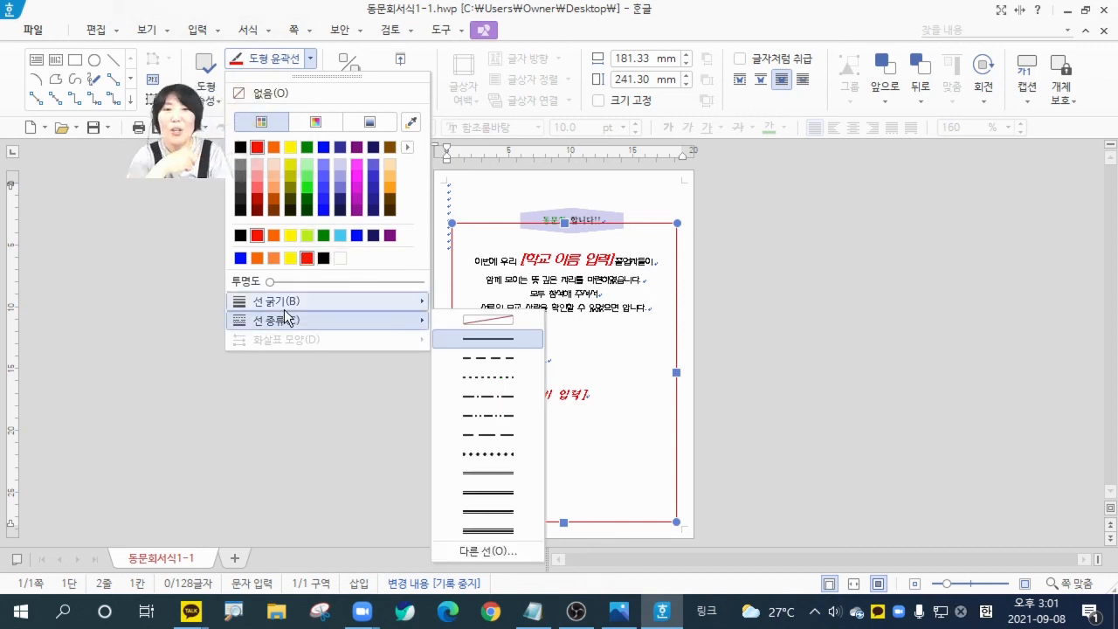
pyautogui.moveTo(284, 307)
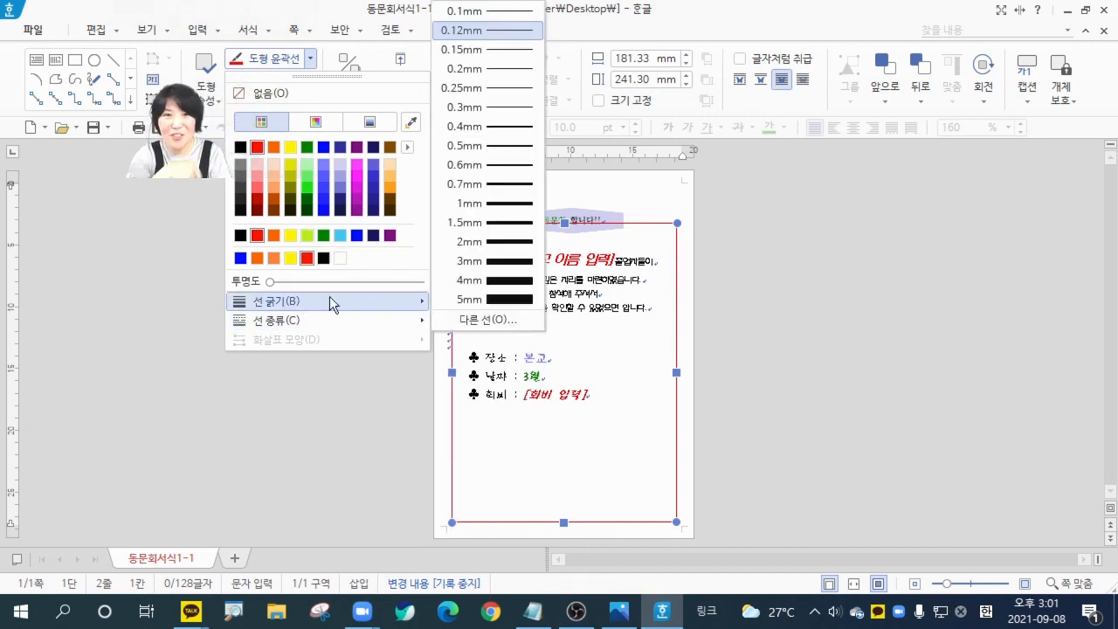
pyautogui.click(502, 225)
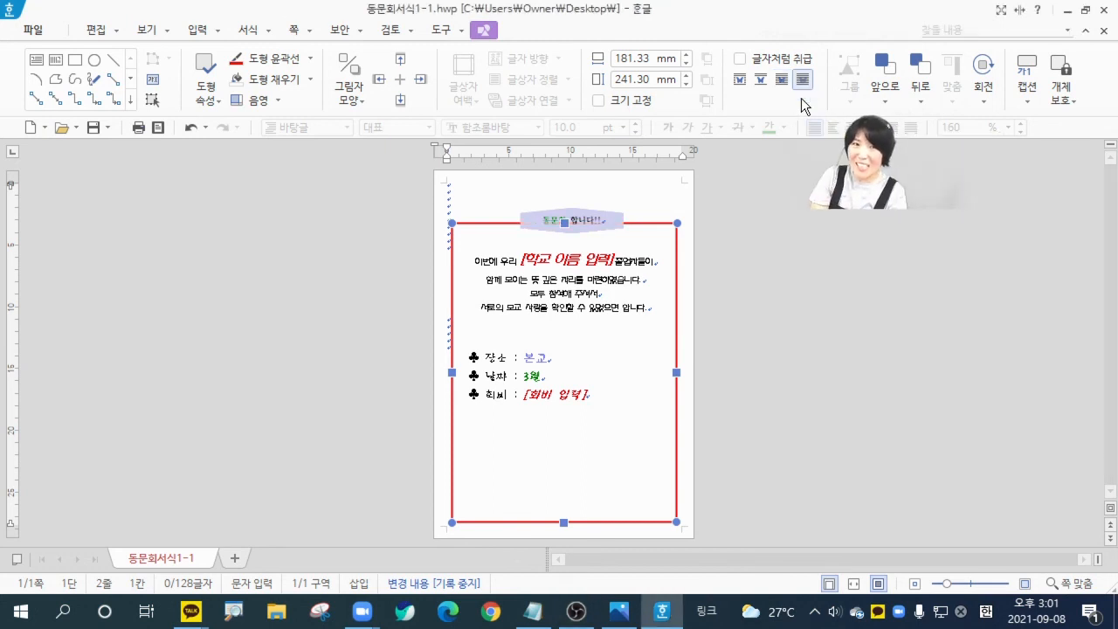
# - Place the red rectangle behind the text and inspect the invitation at page-width zoom
pyautogui.click(802, 80)
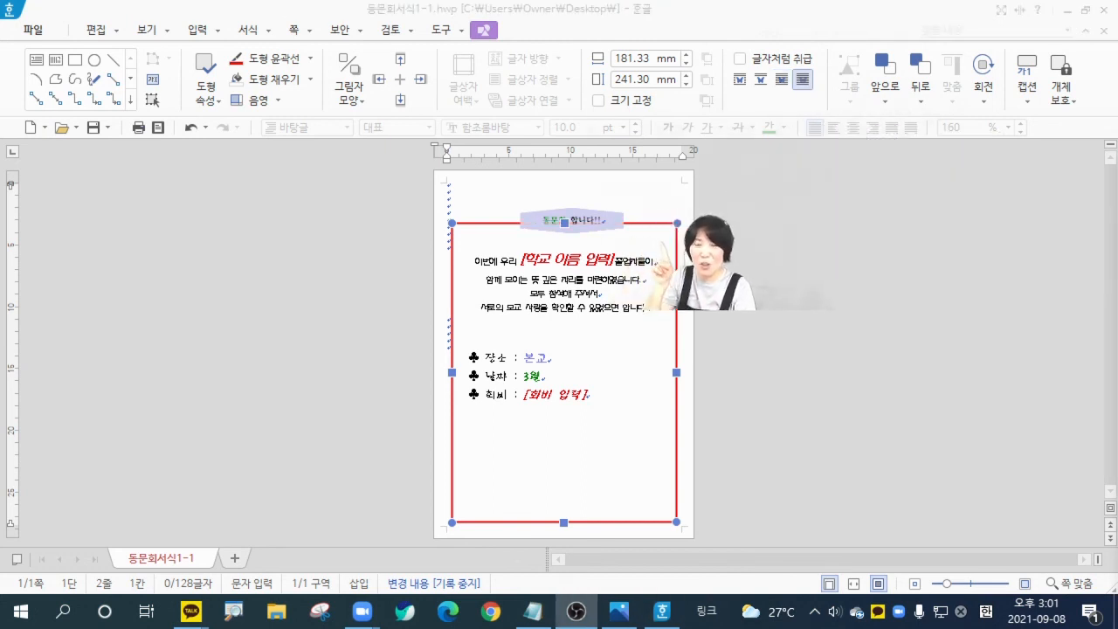
pyautogui.click(610, 393)
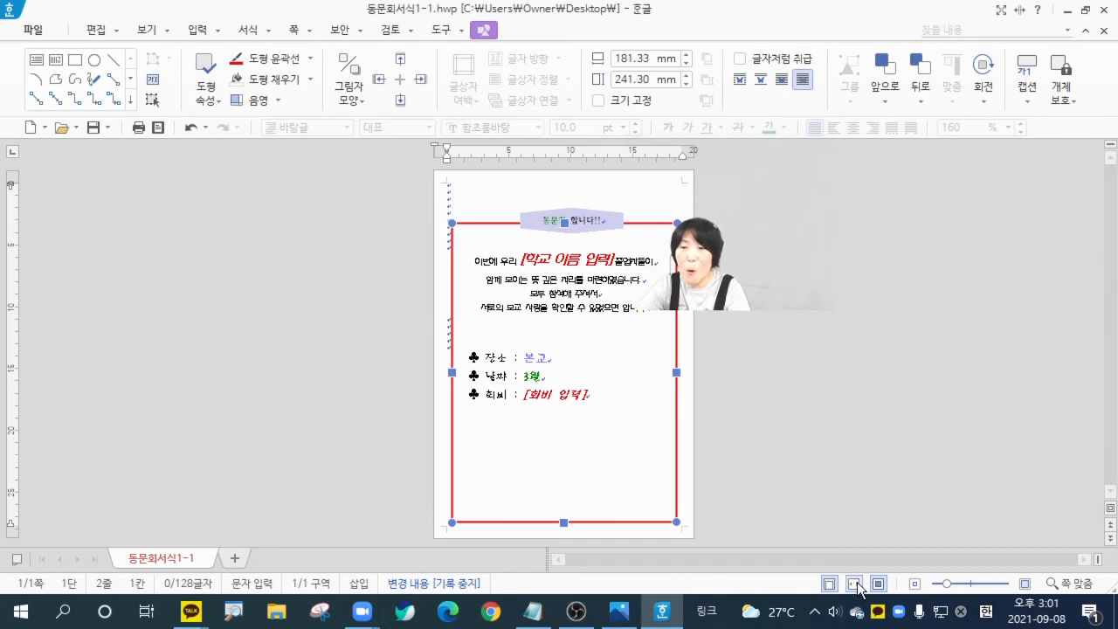
pyautogui.click(855, 584)
pyautogui.scroll(-3, 1027, 312)
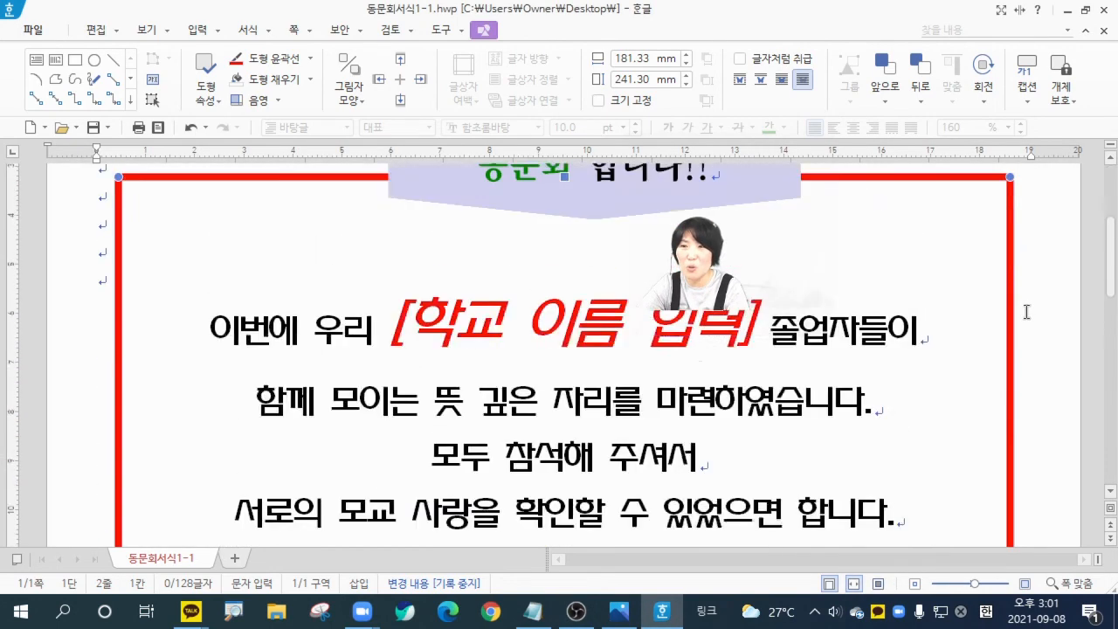
pyautogui.scroll(3, 1048, 323)
pyautogui.scroll(-3, 1068, 329)
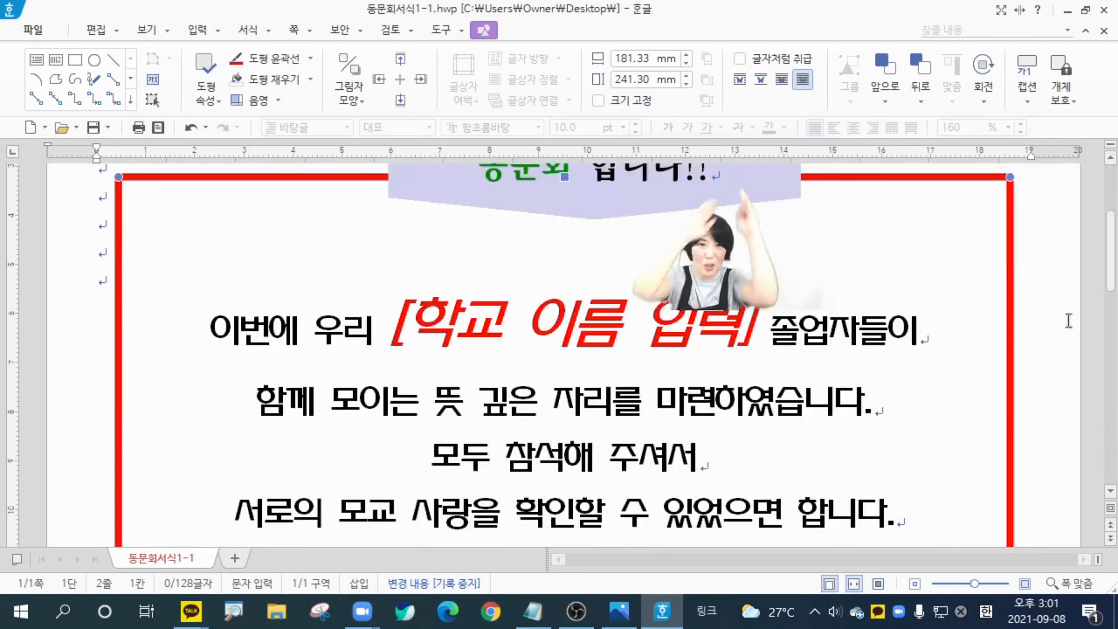